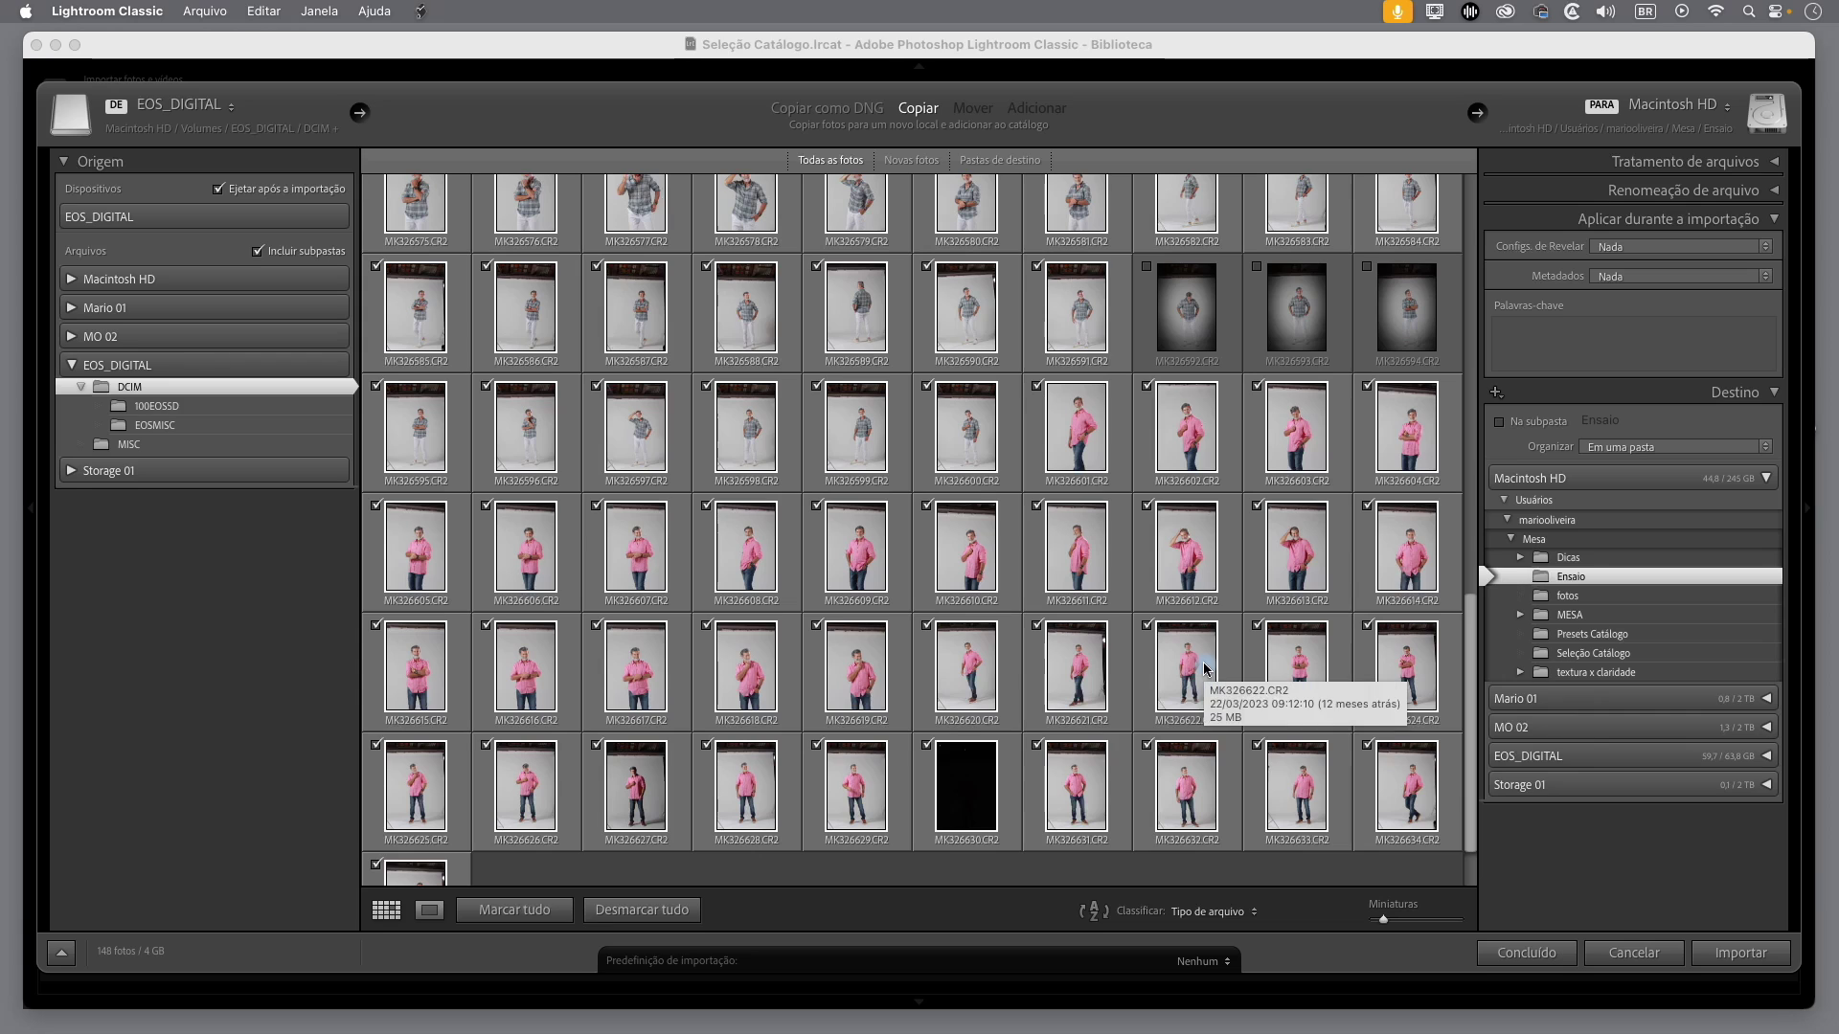
- Enlarge the import thumbnails and exclude photos MK326595 through MK326598 from the import
scroll(1205, 668, down, 2)
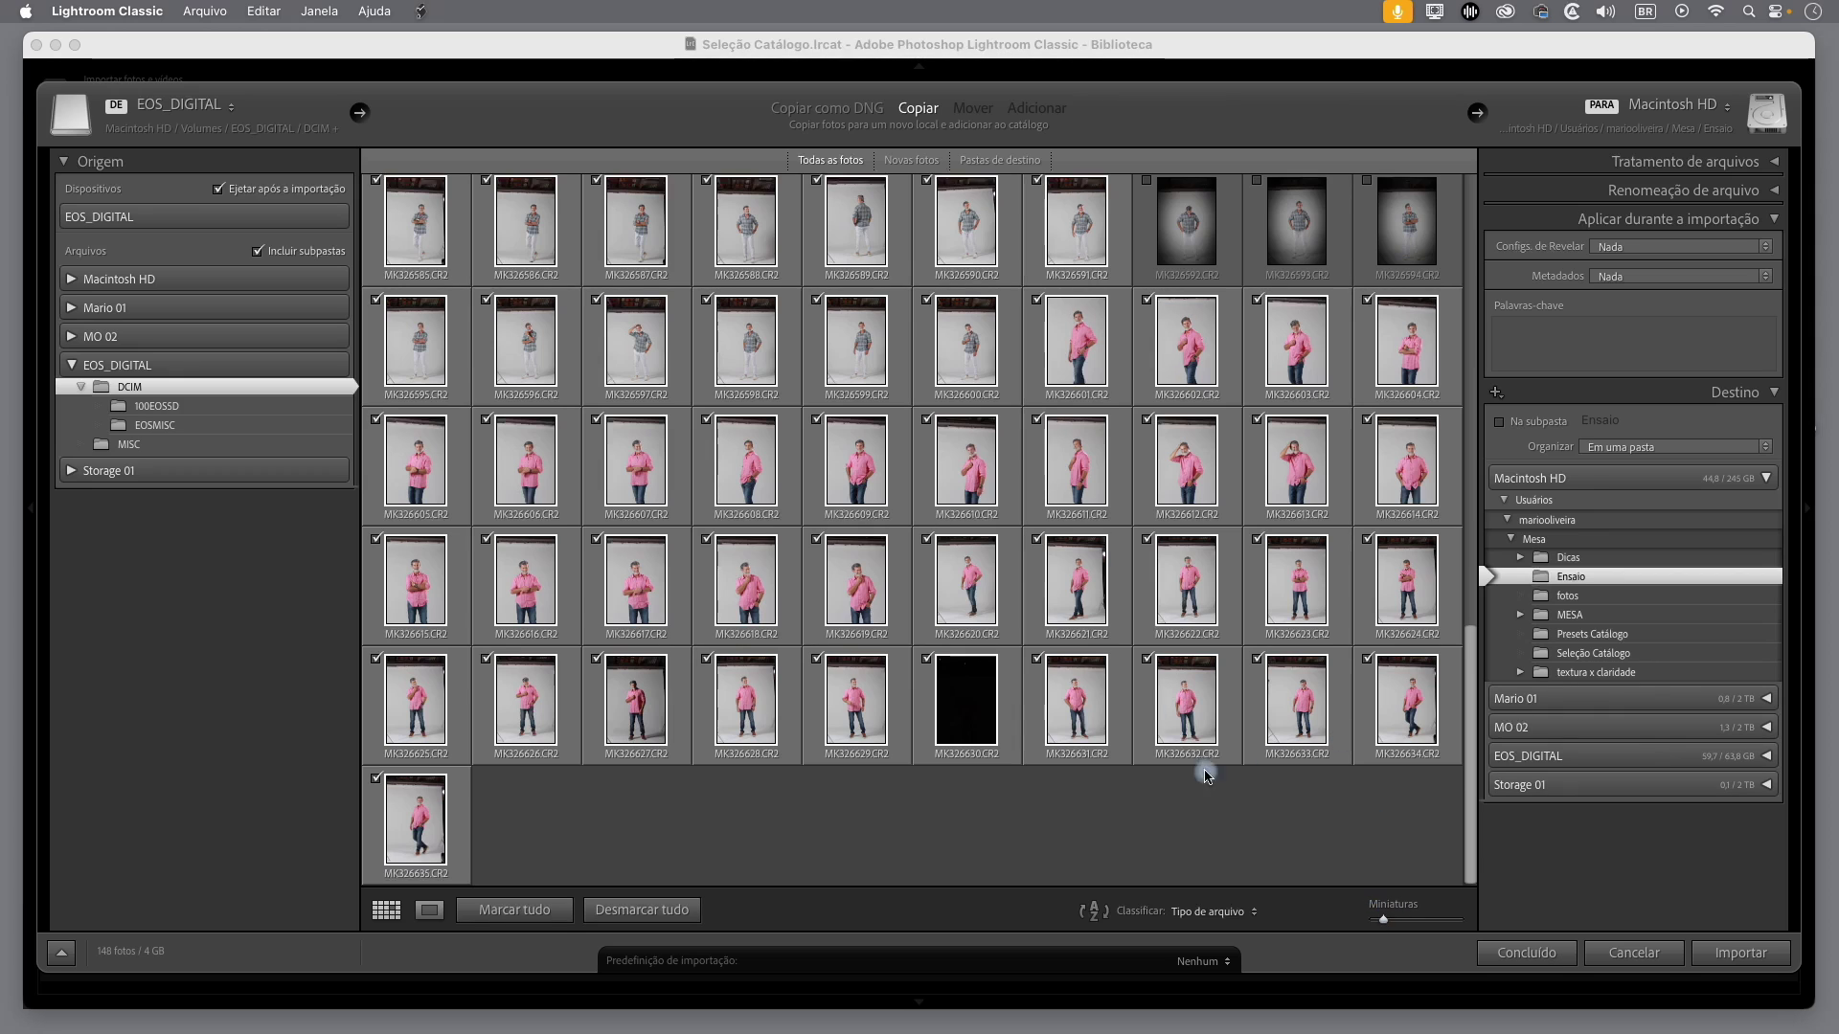
drag(1383, 921, 1412, 923)
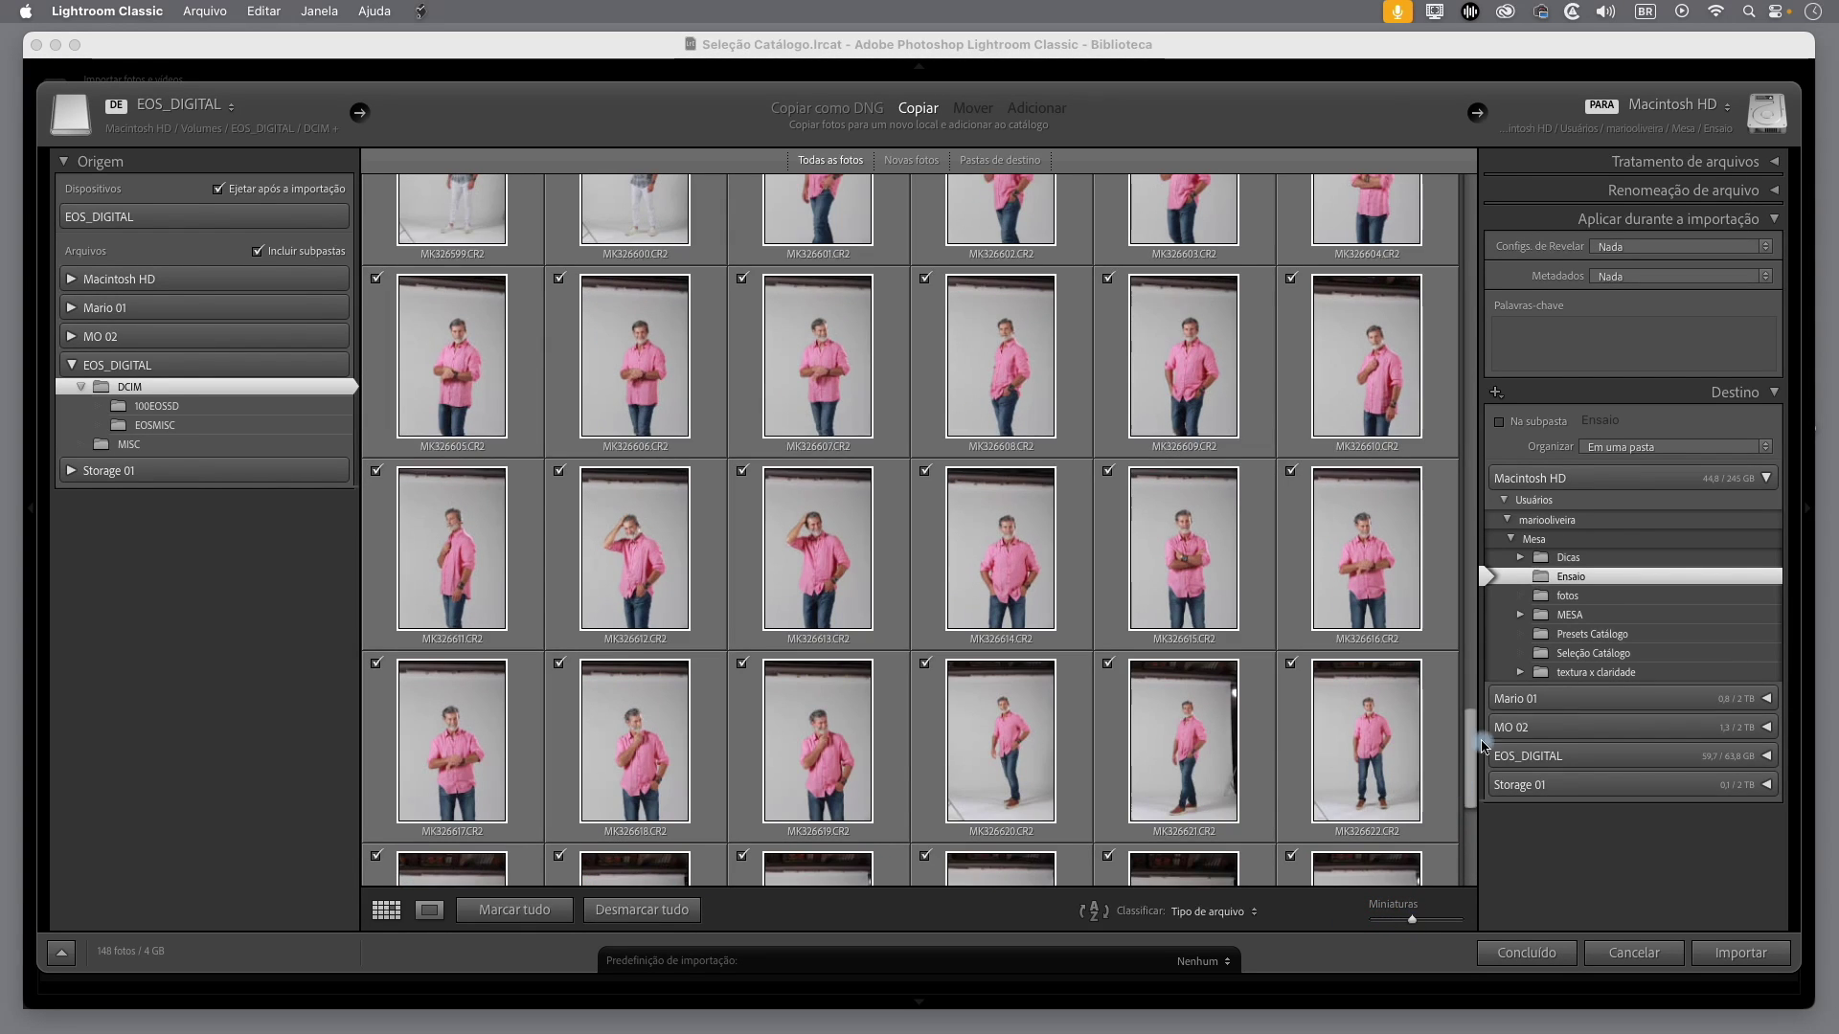
drag(1474, 742, 1465, 670)
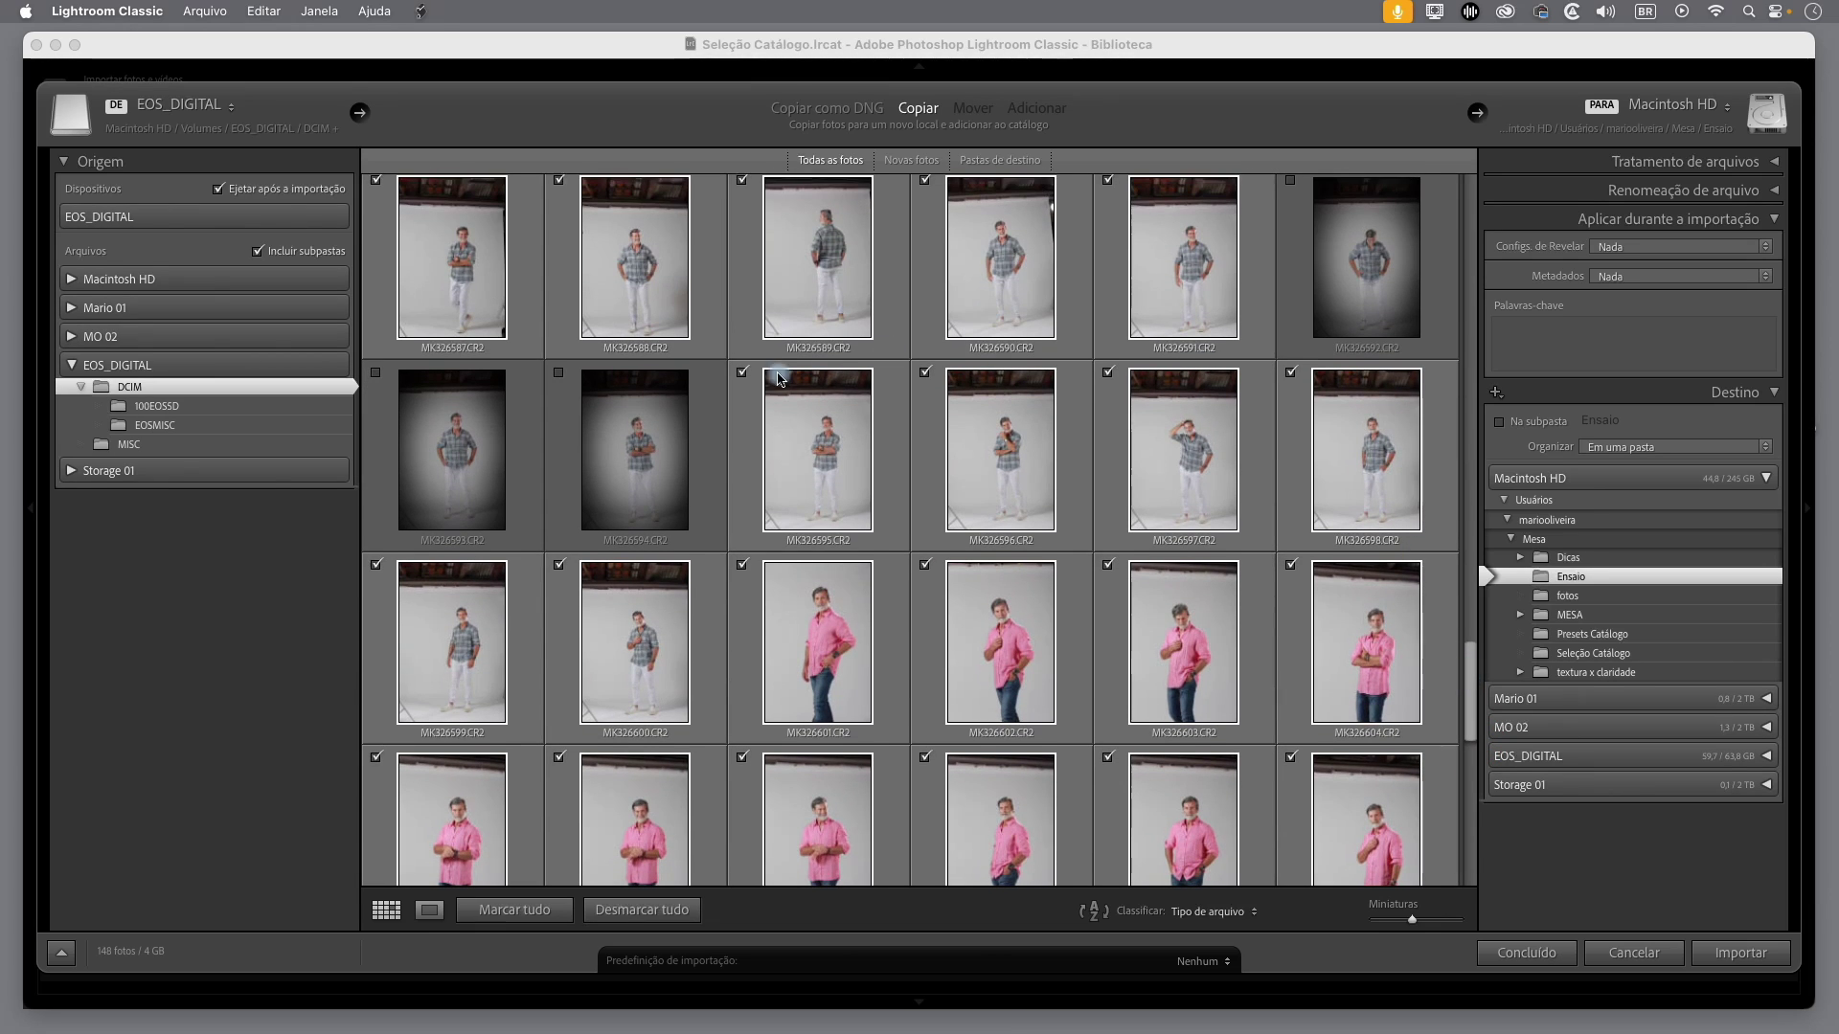
click(743, 375)
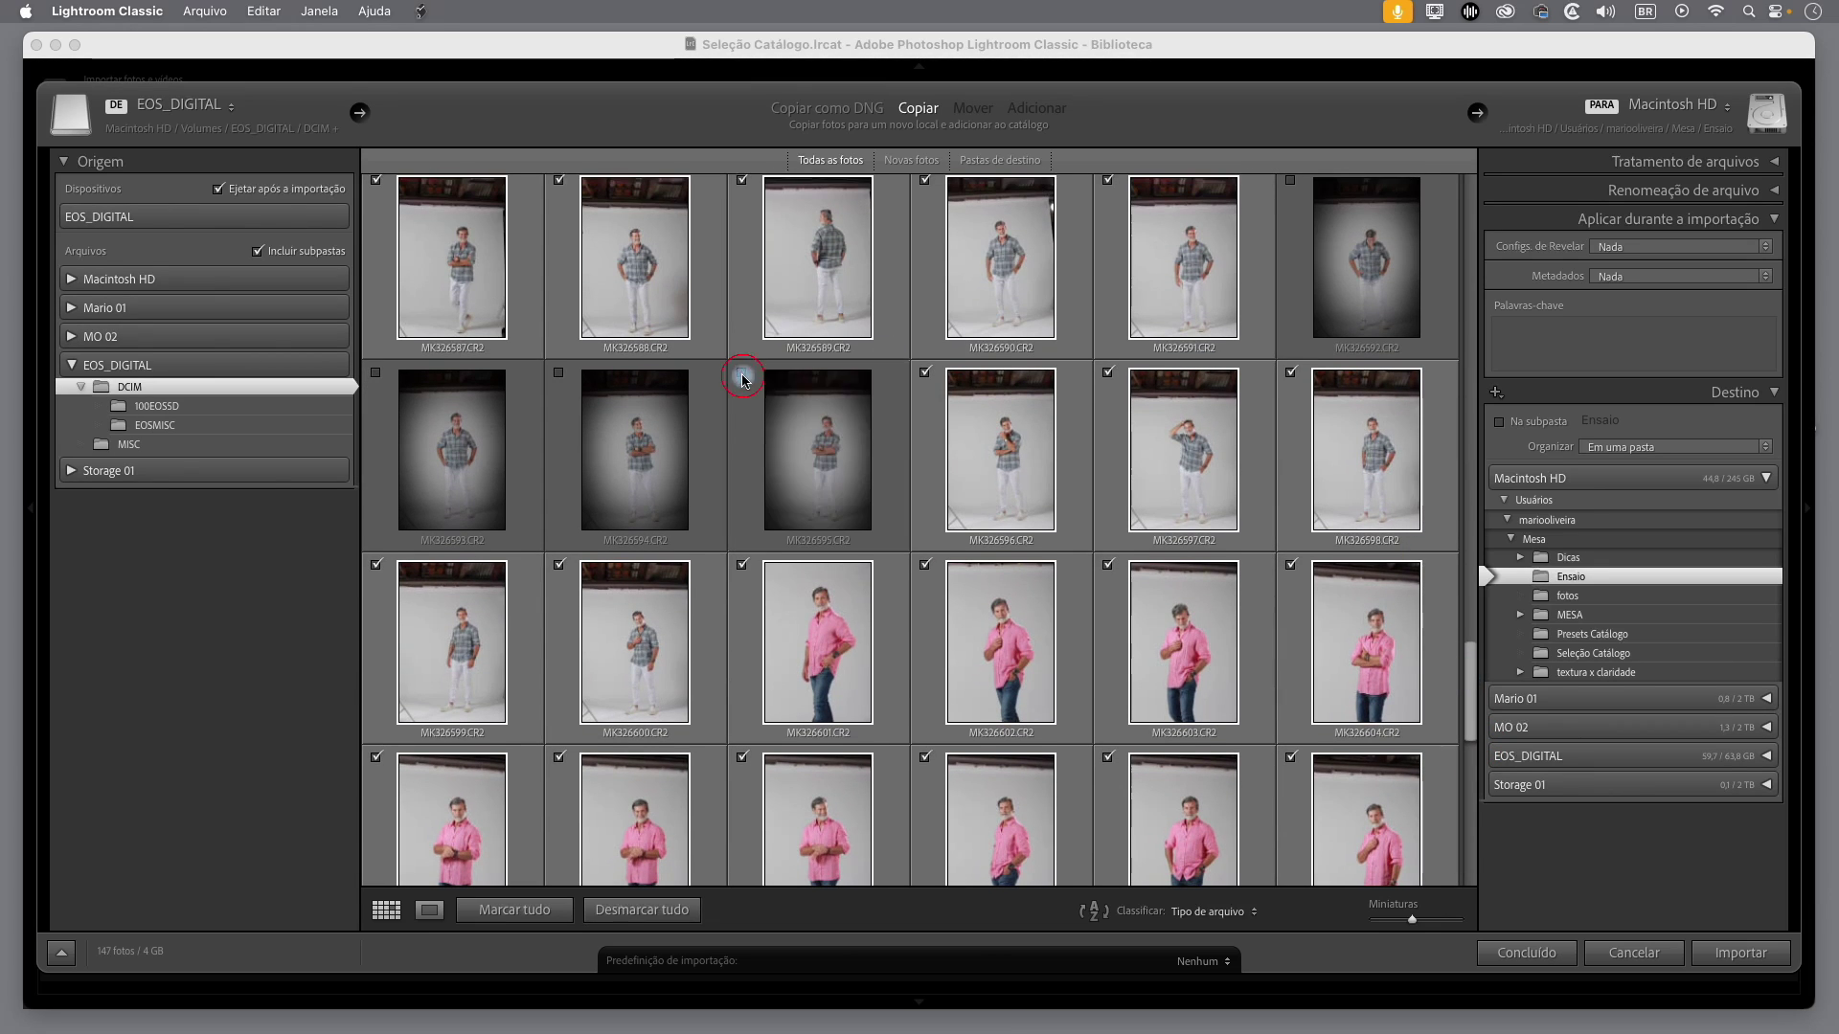
click(926, 374)
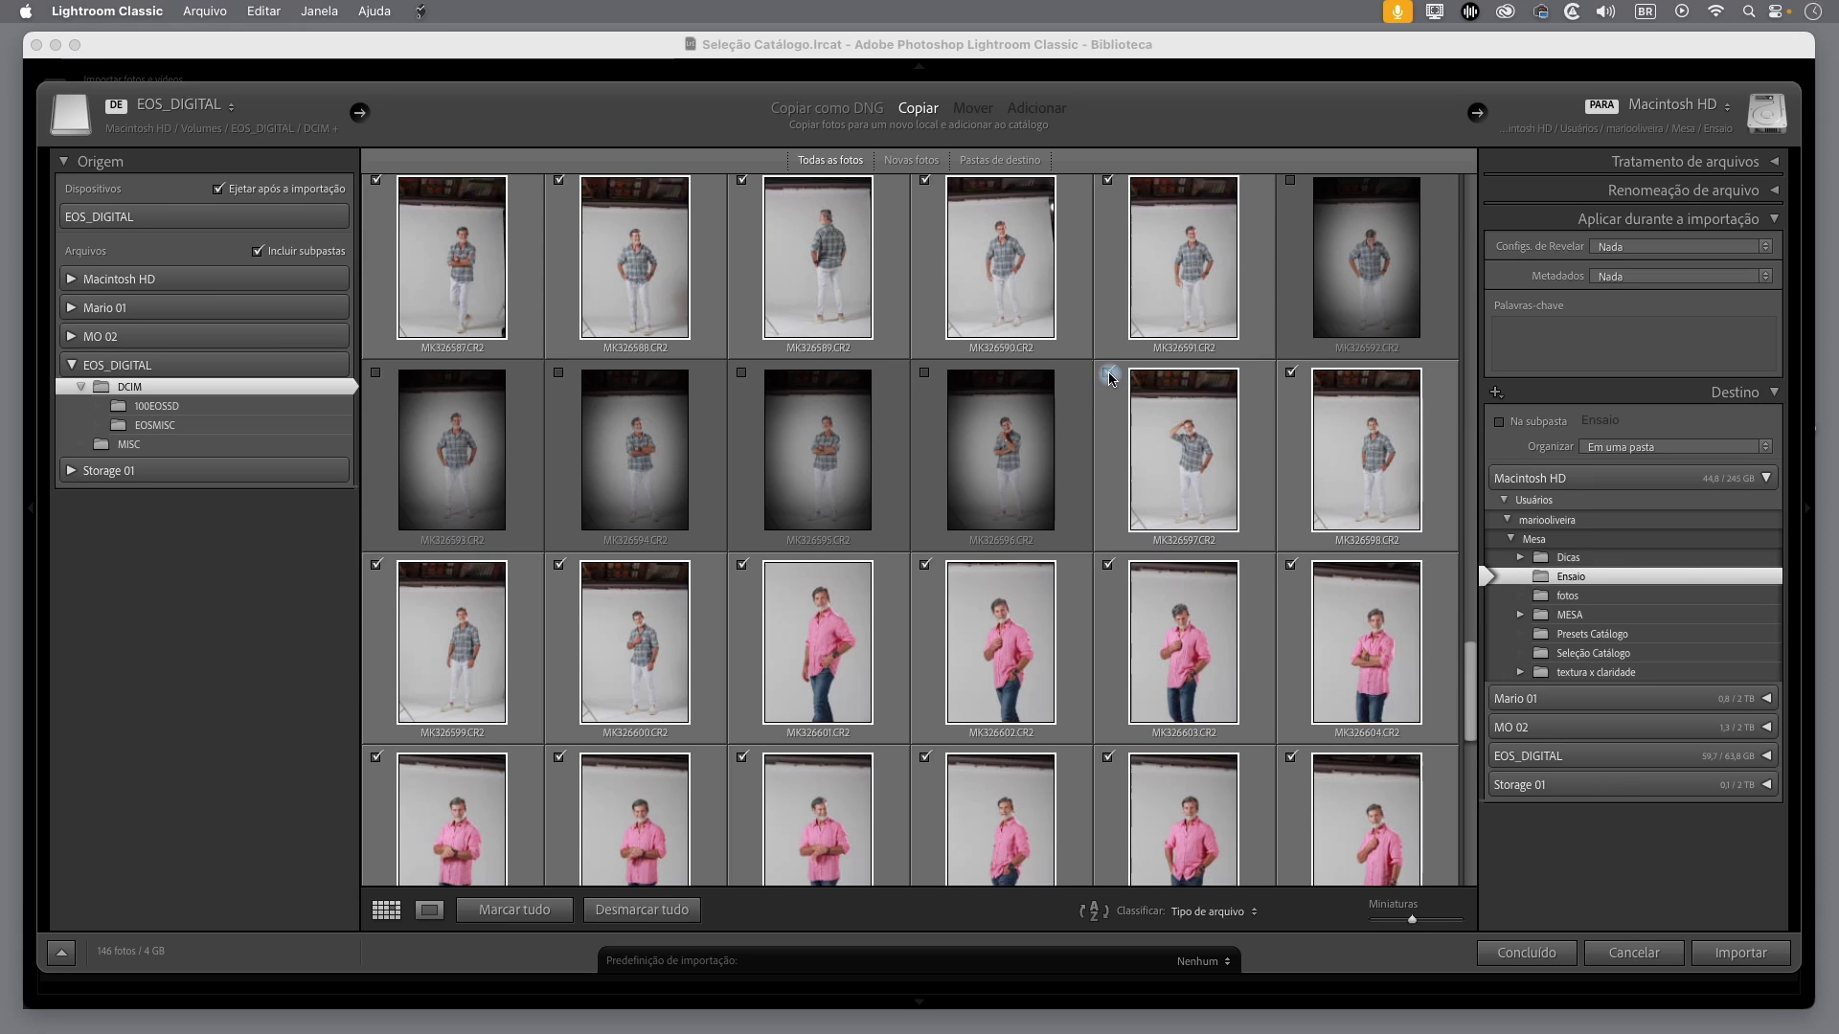
click(1108, 375)
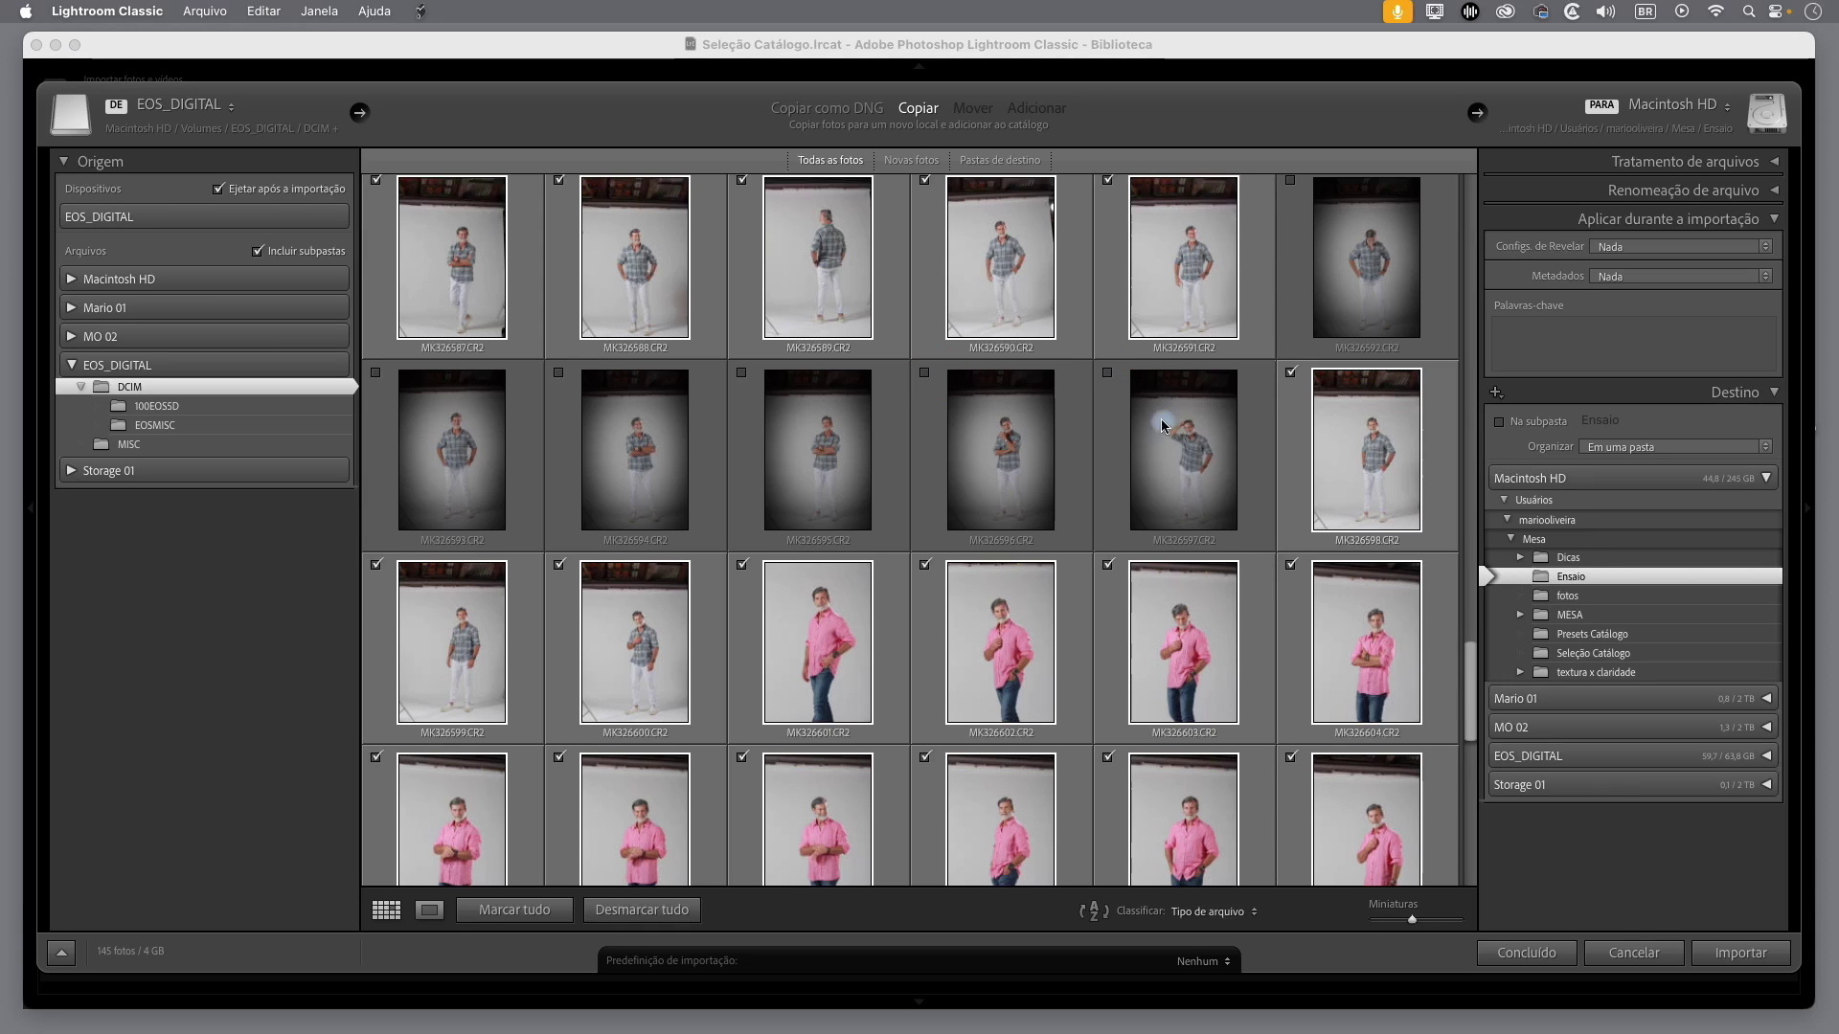
click(1291, 376)
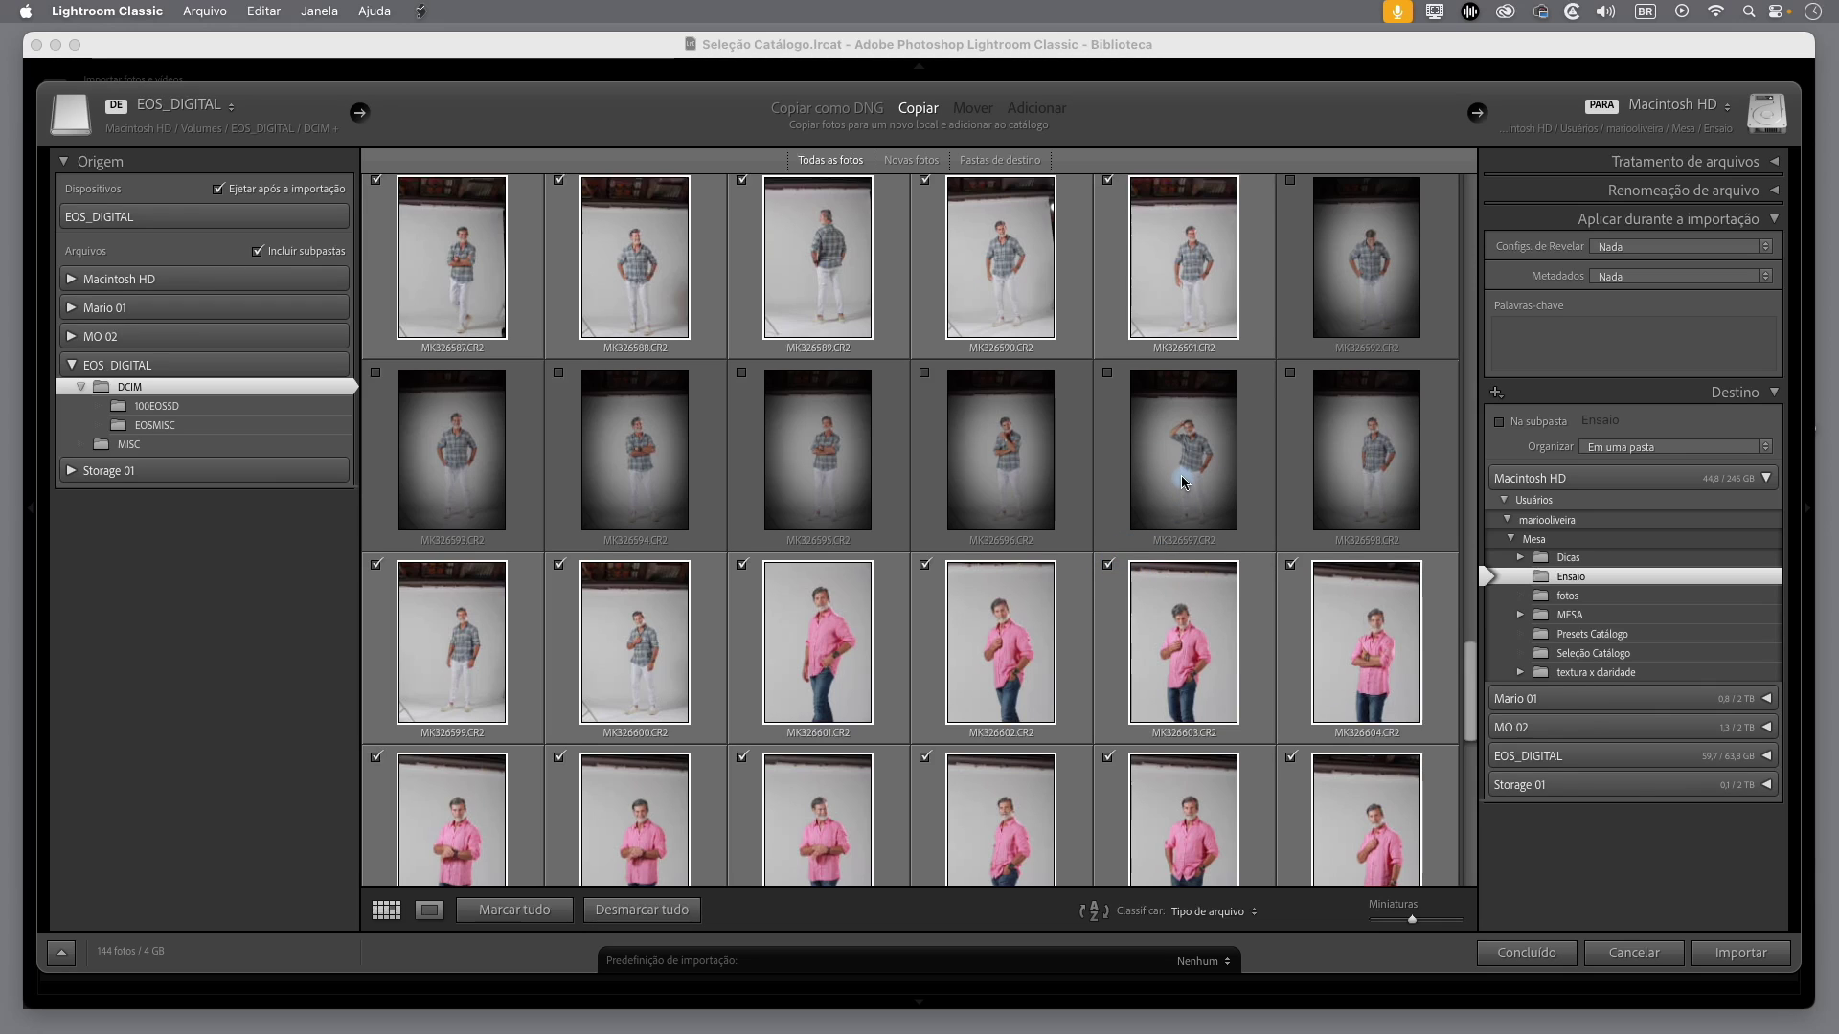
- Exclude the black frame MK326630 and the underexposed photo MK326561 from the import
drag(1469, 665, 1468, 821)
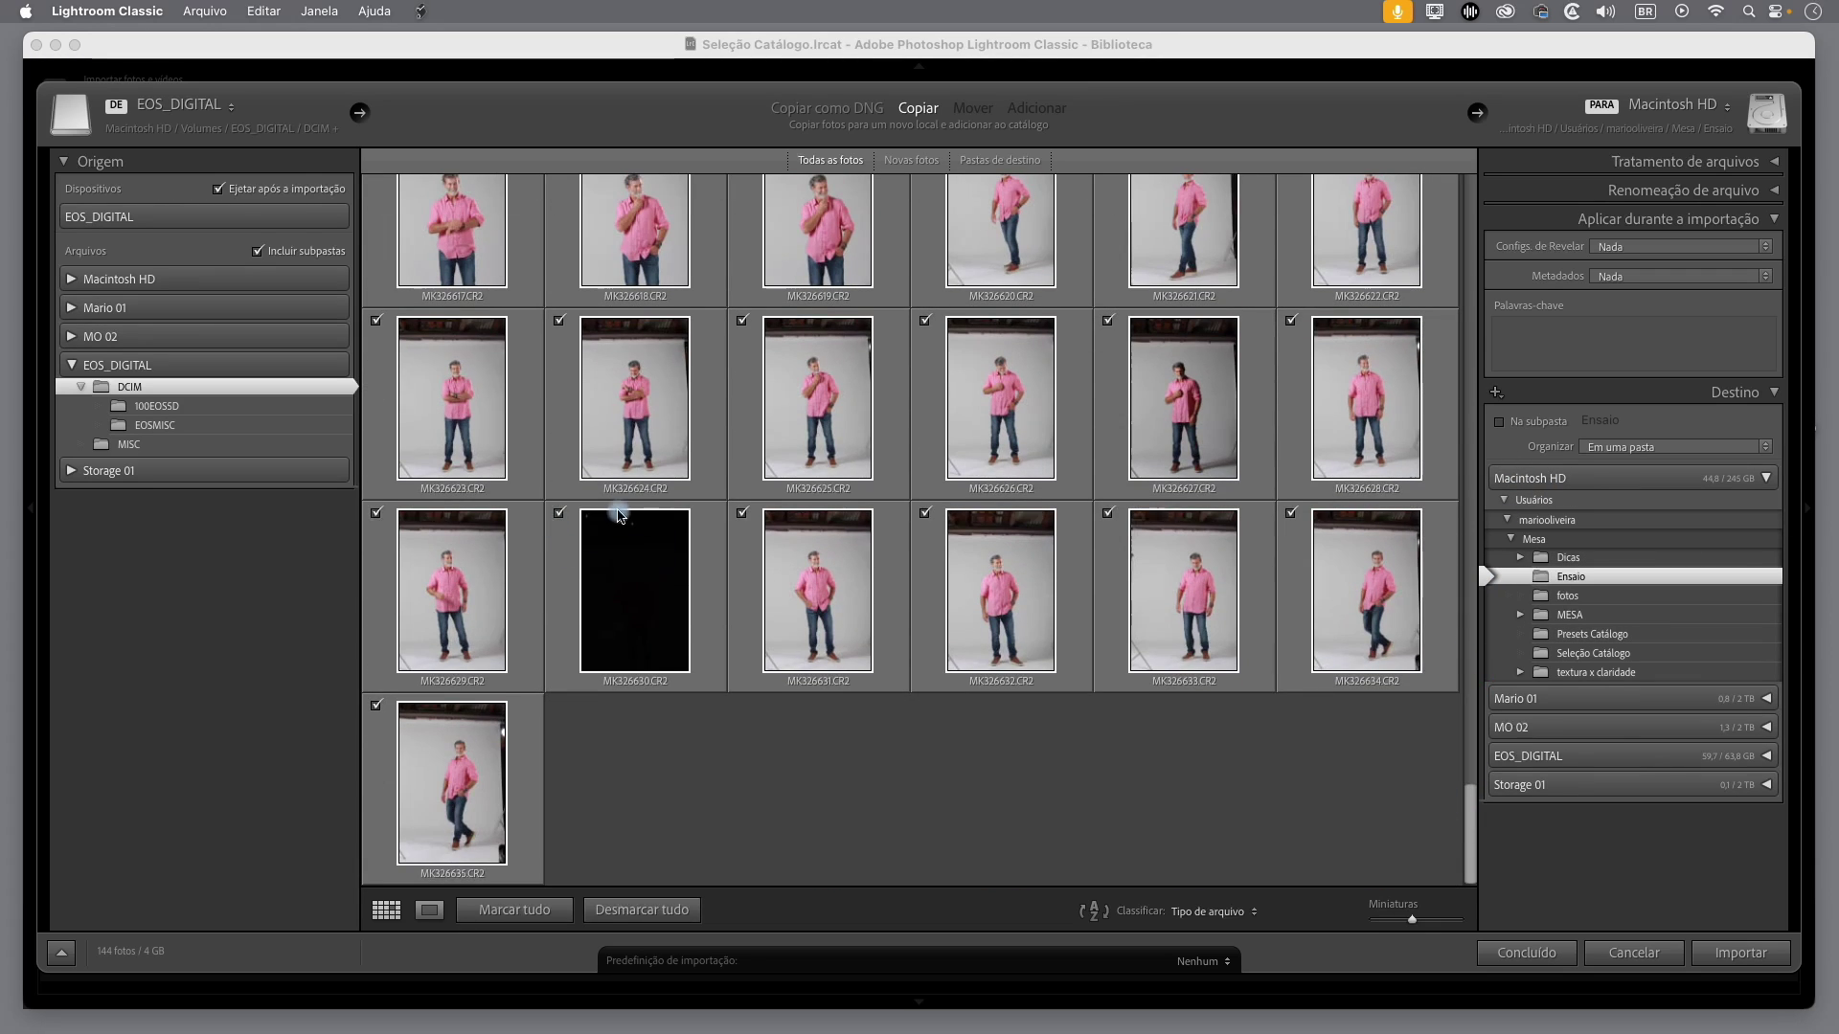
click(560, 514)
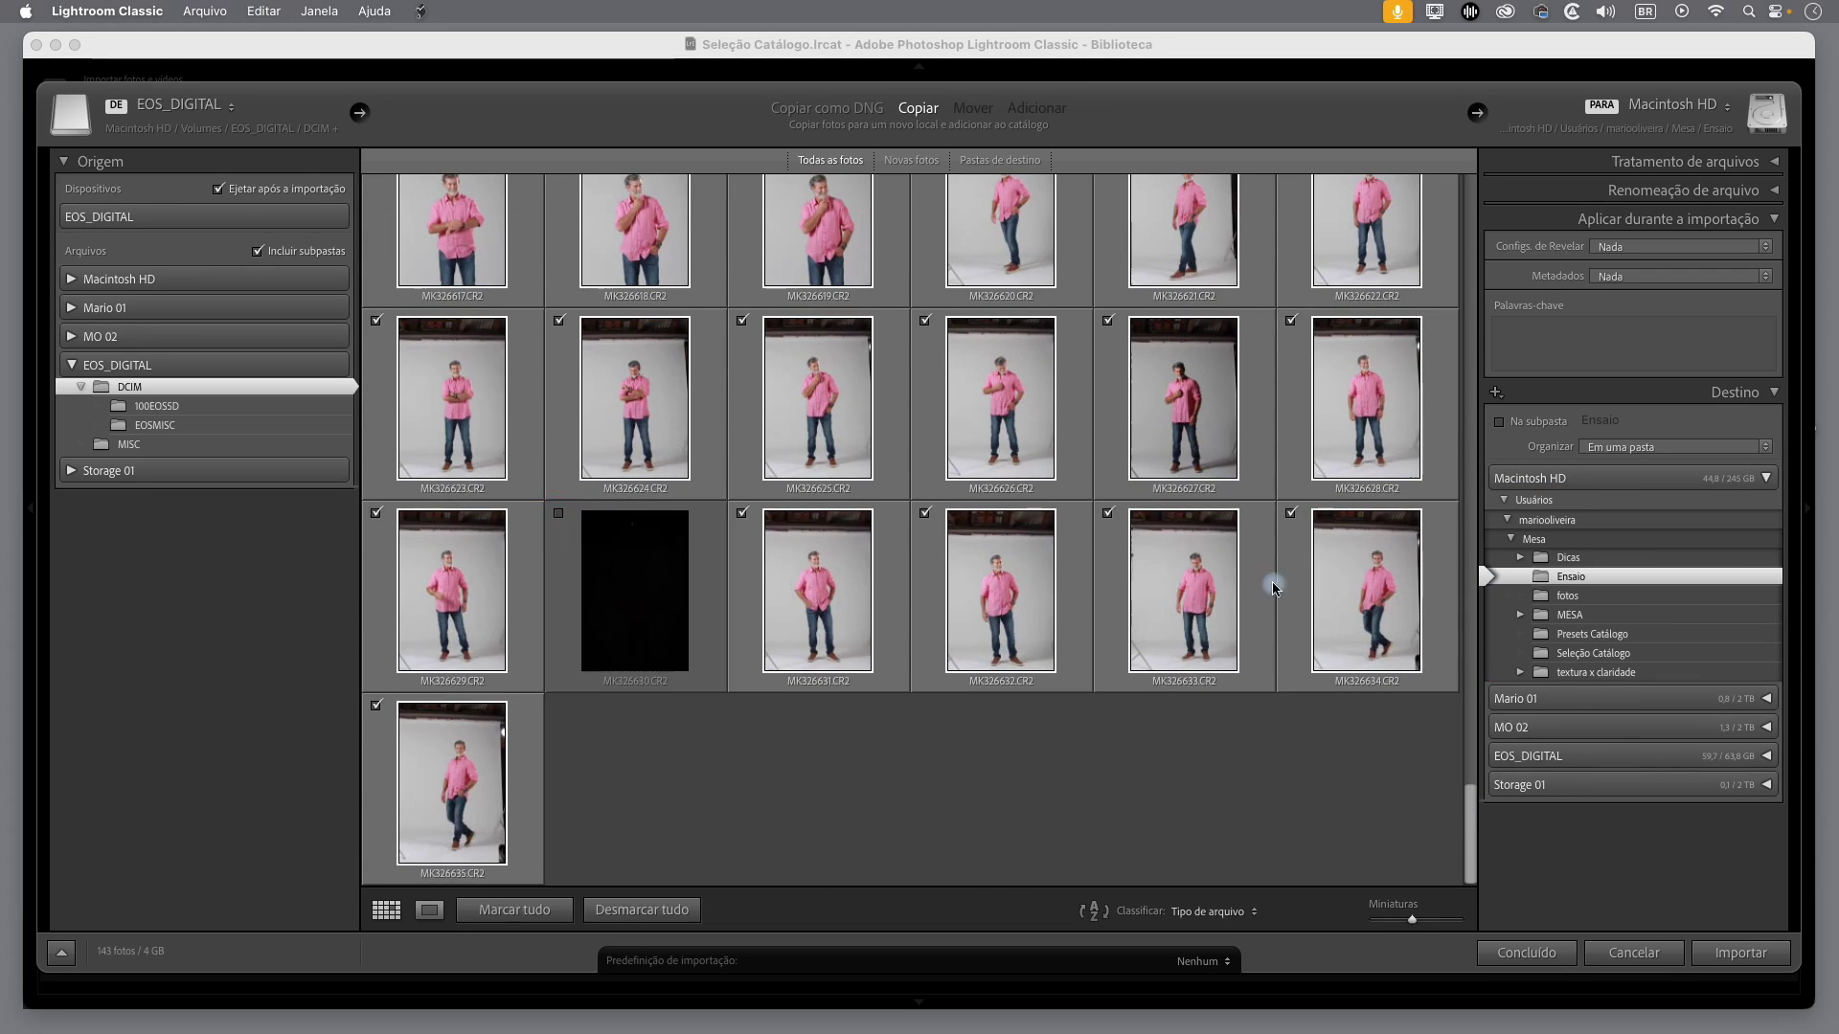
drag(1472, 826, 1462, 519)
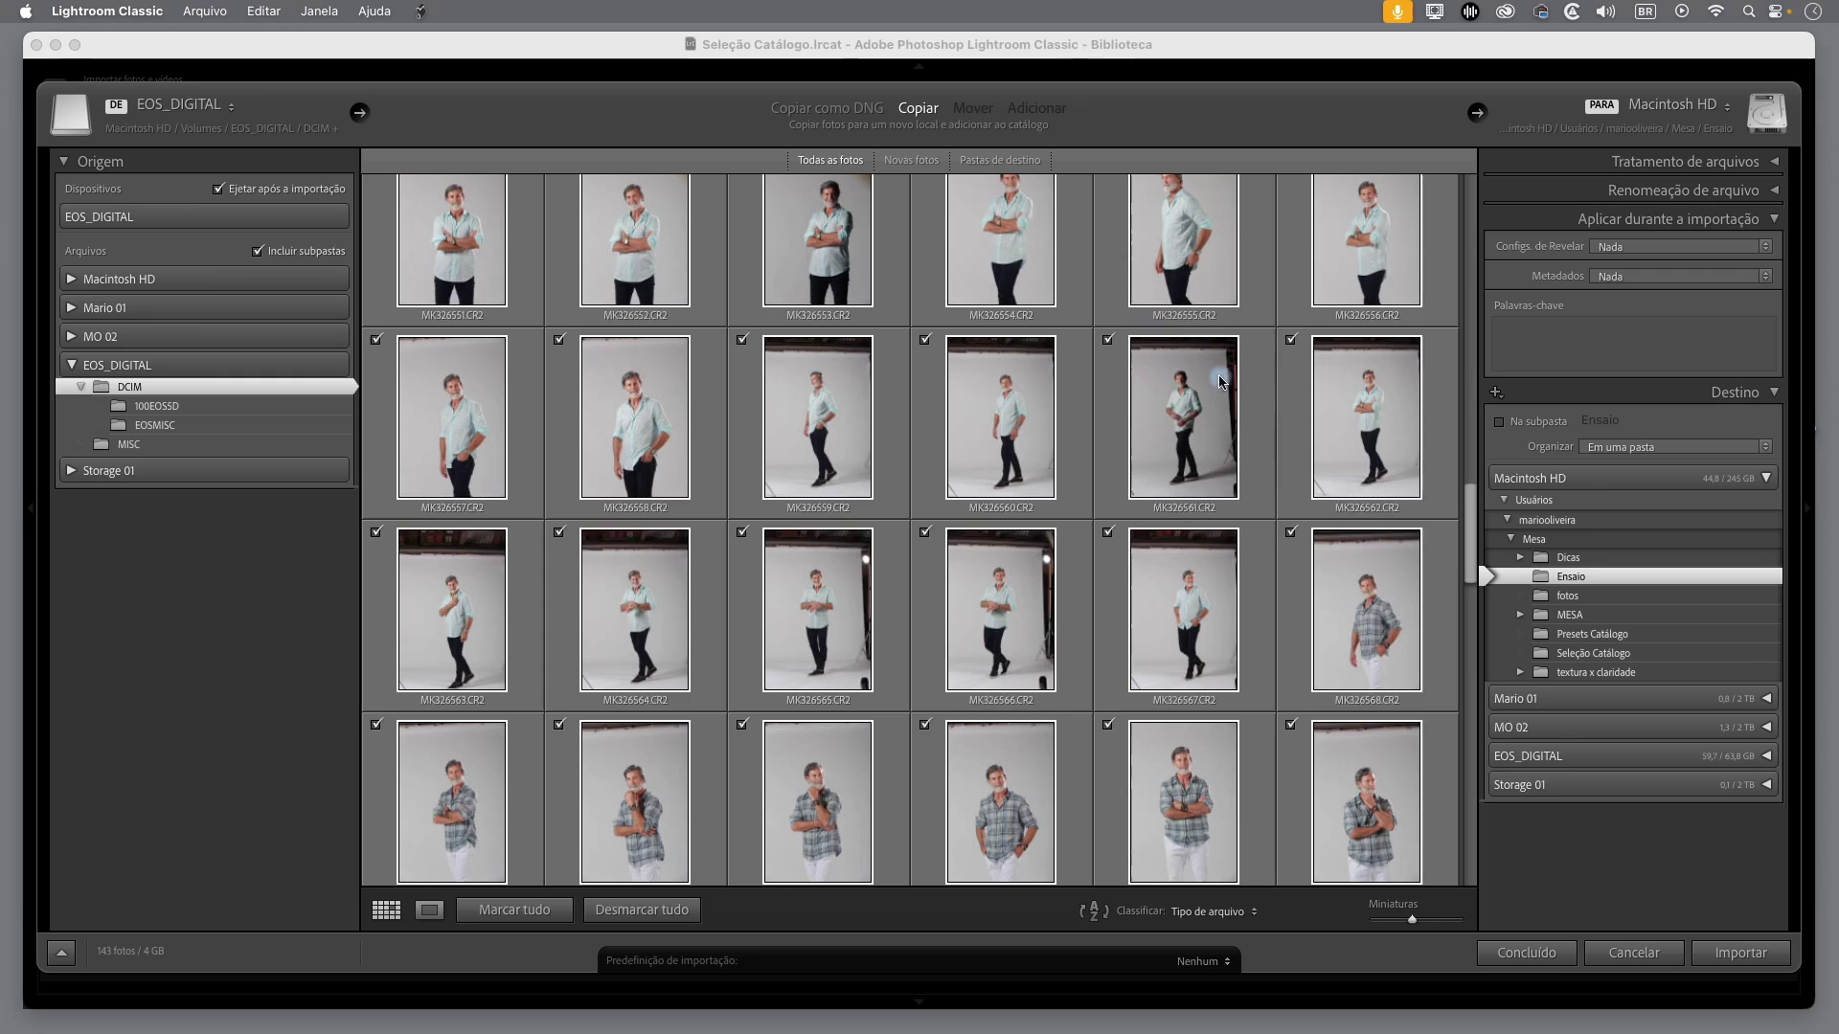
click(1108, 341)
- Select the whole first row, MK326485 through MK326490, and exclude those photos from the import together
drag(1472, 522, 1461, 198)
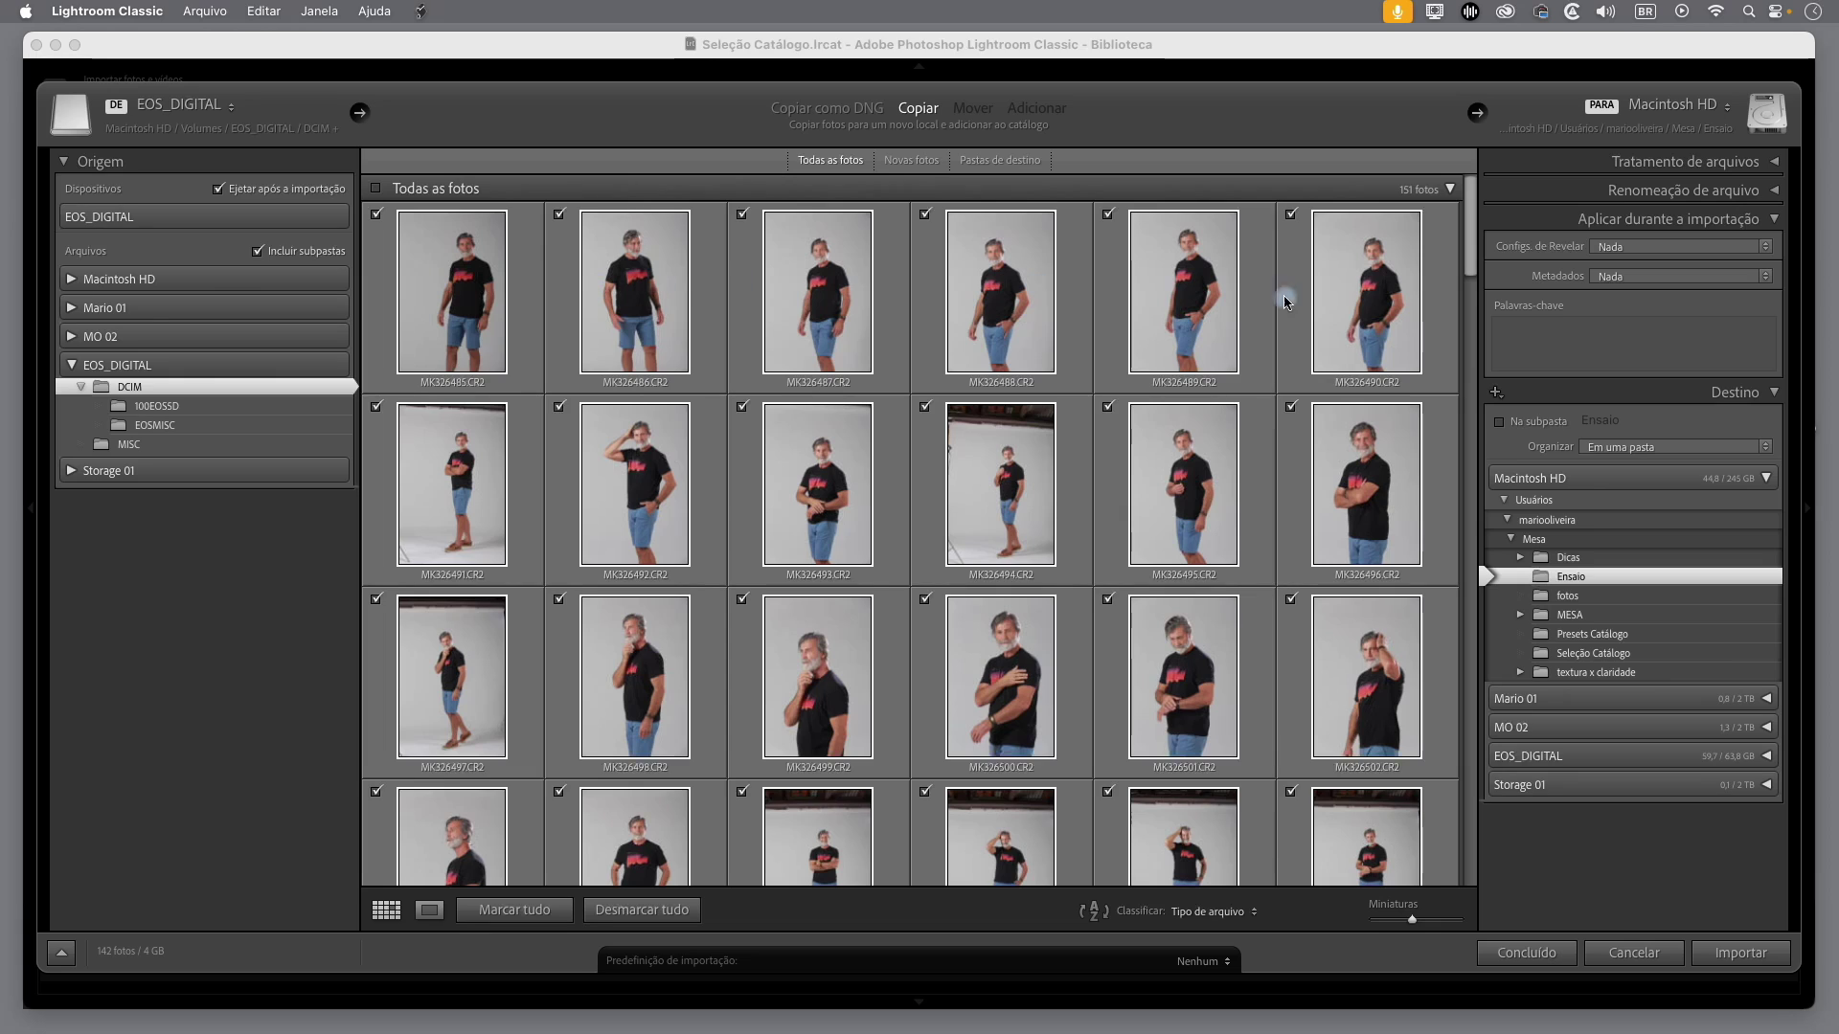
click(462, 294)
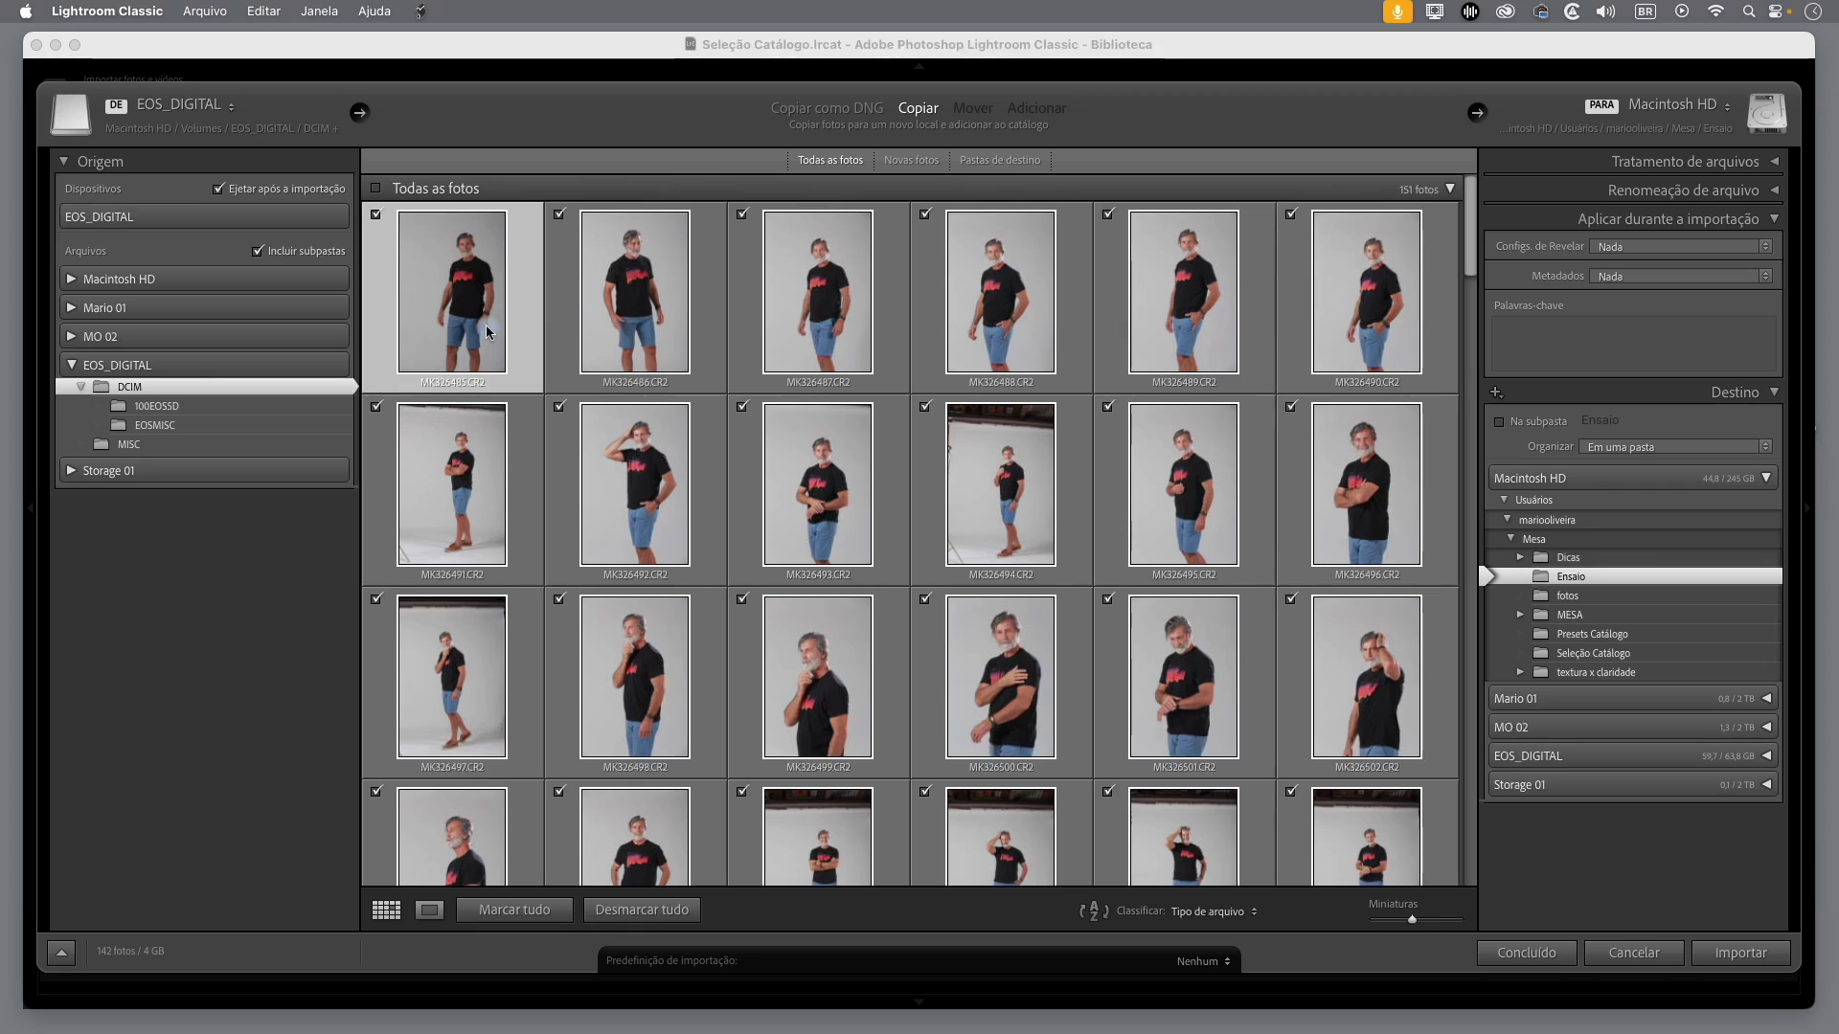
shift+click(1386, 308)
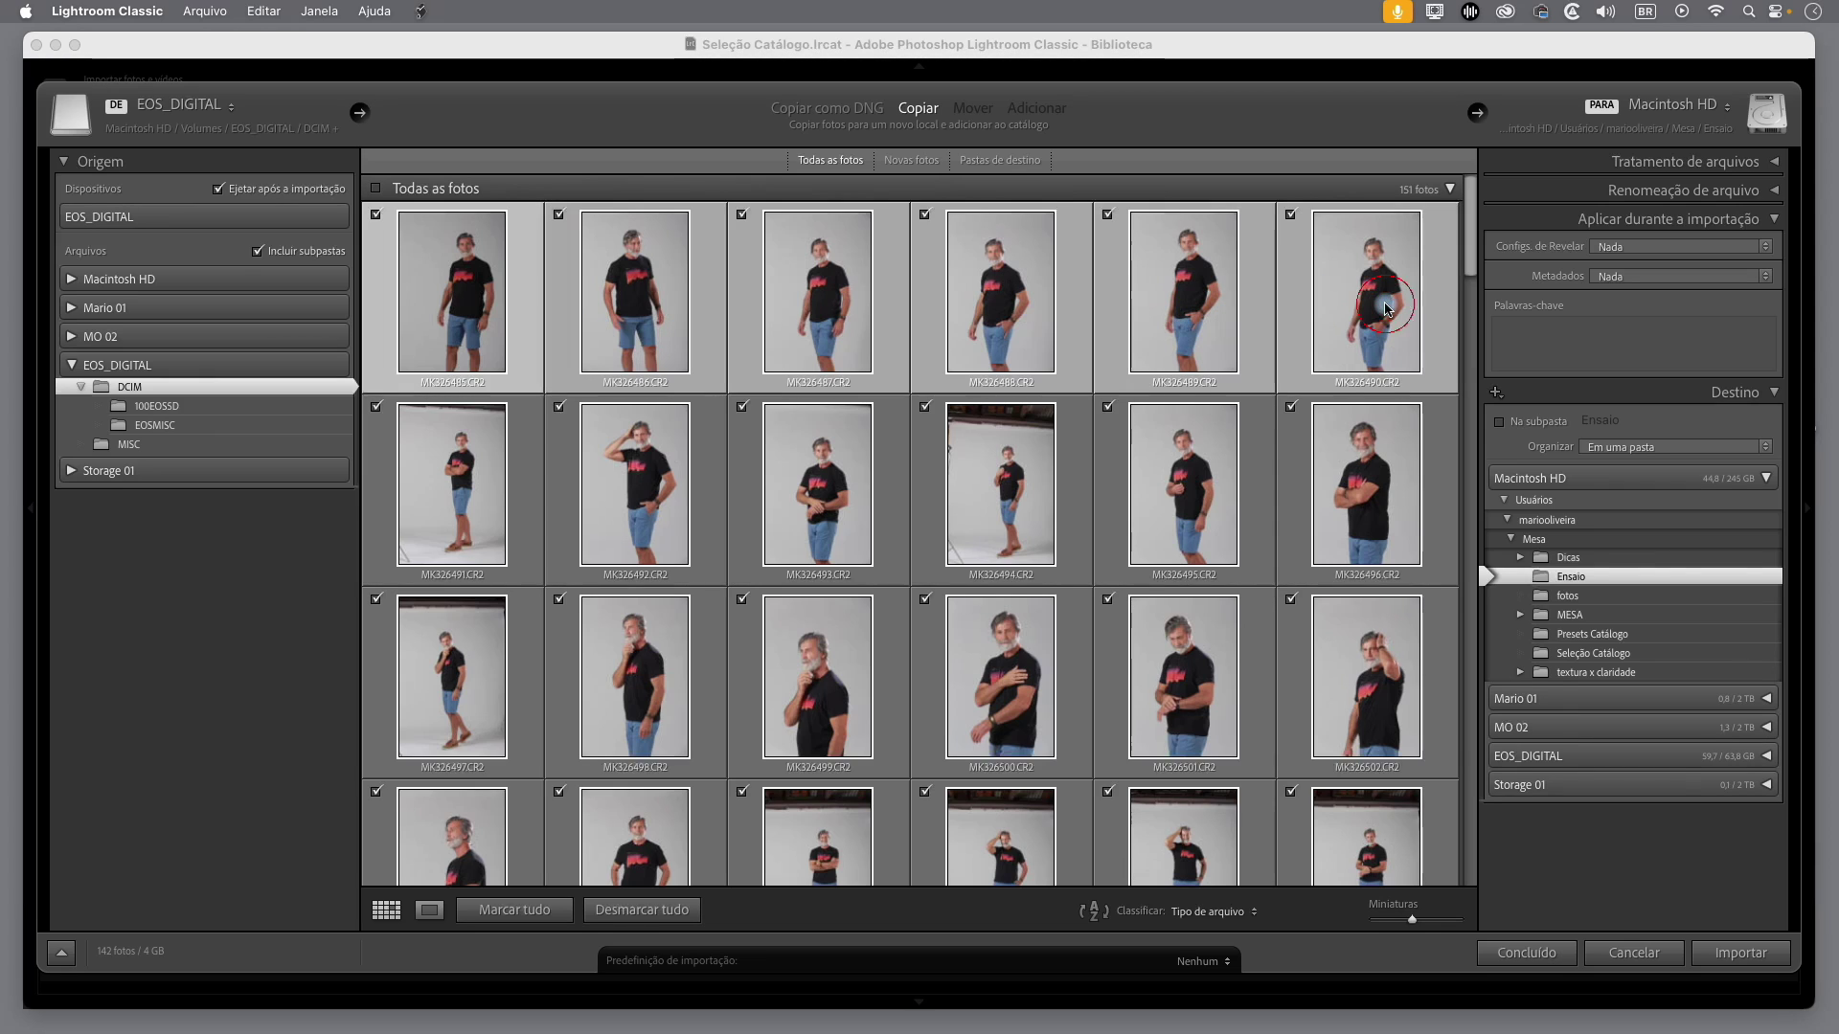
click(1291, 216)
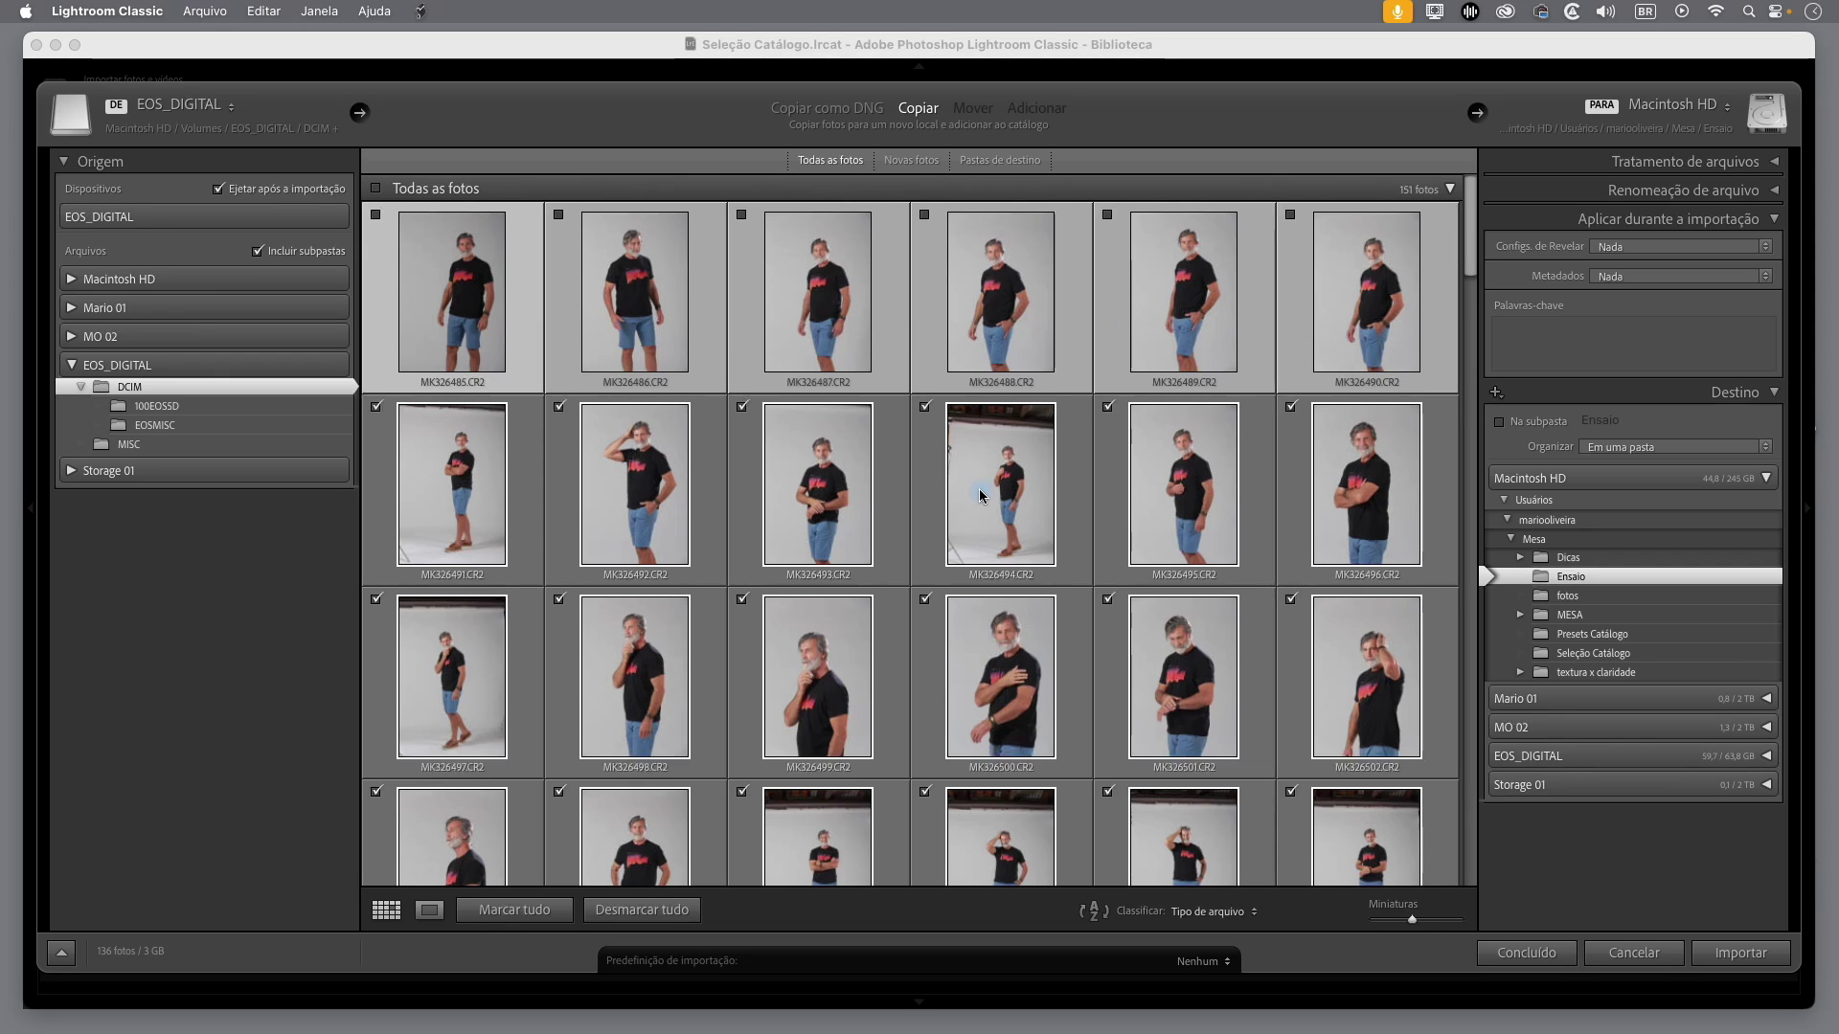
- Select the non-adjacent photos MK326493, MK326495, MK326497 and MK326500 and exclude them from the import together
click(841, 494)
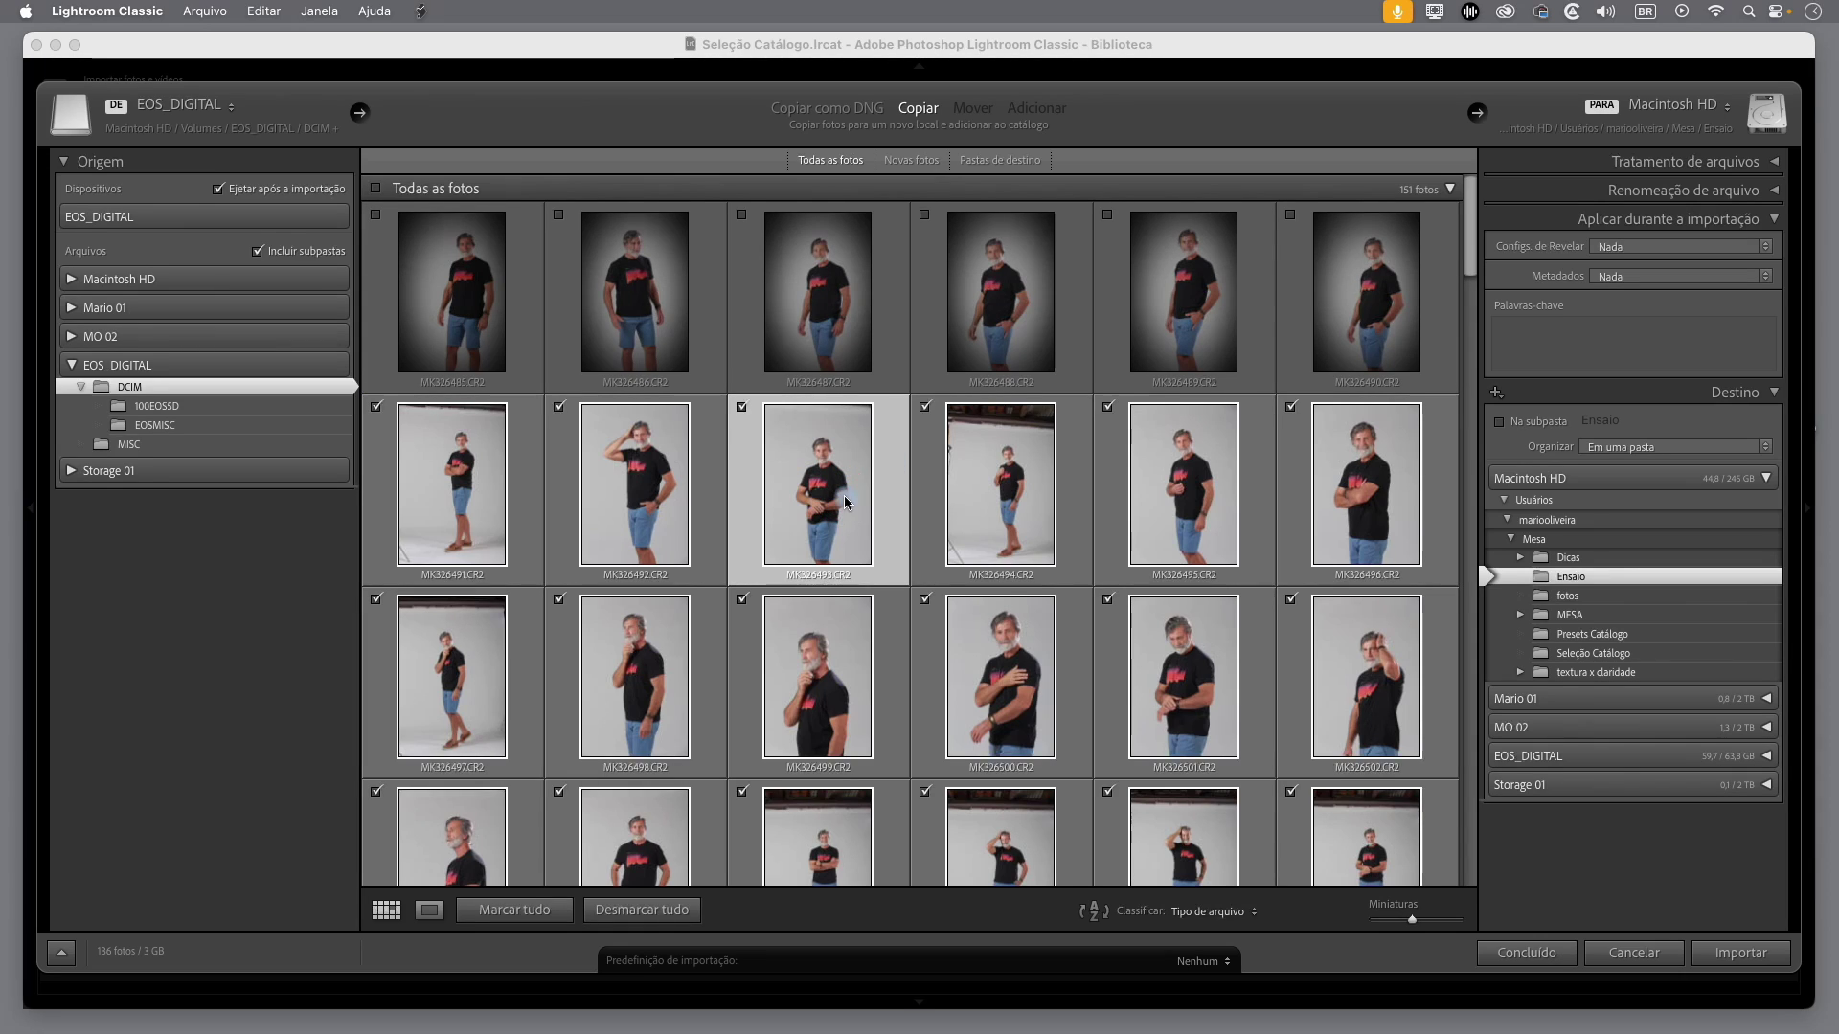
super+click(1197, 478)
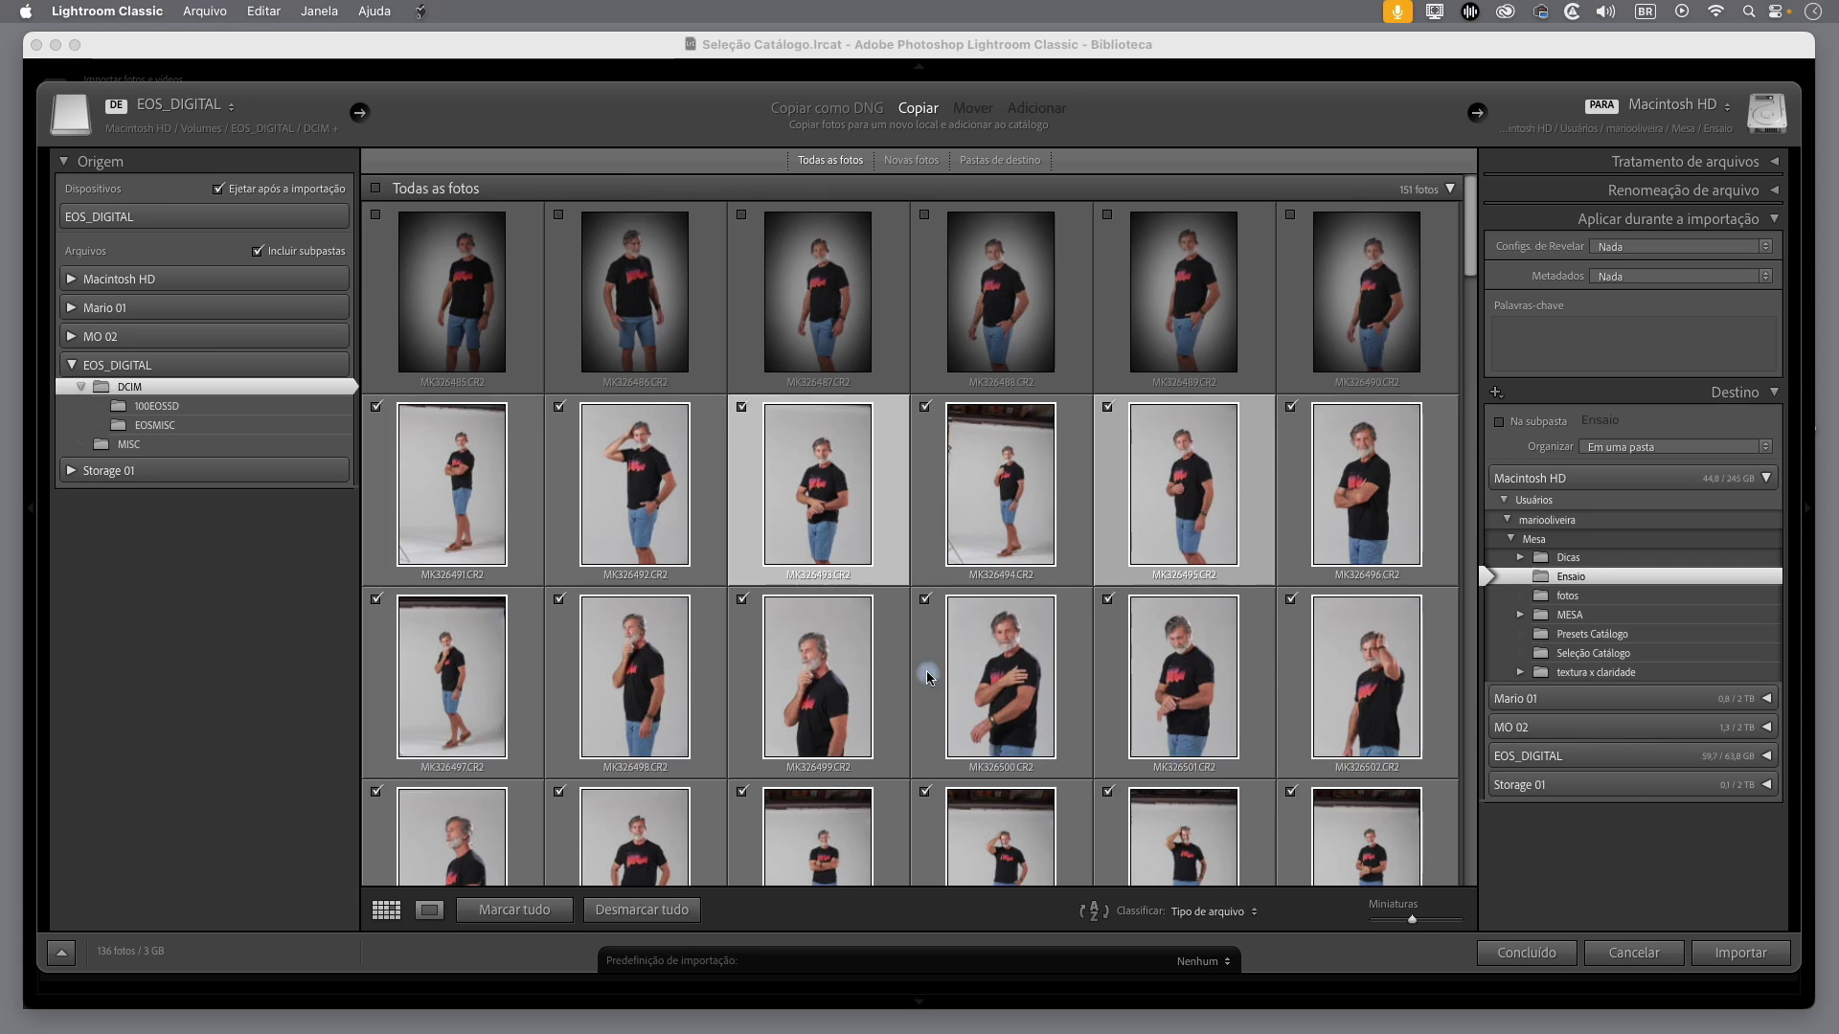
super+click(1015, 664)
super+click(443, 661)
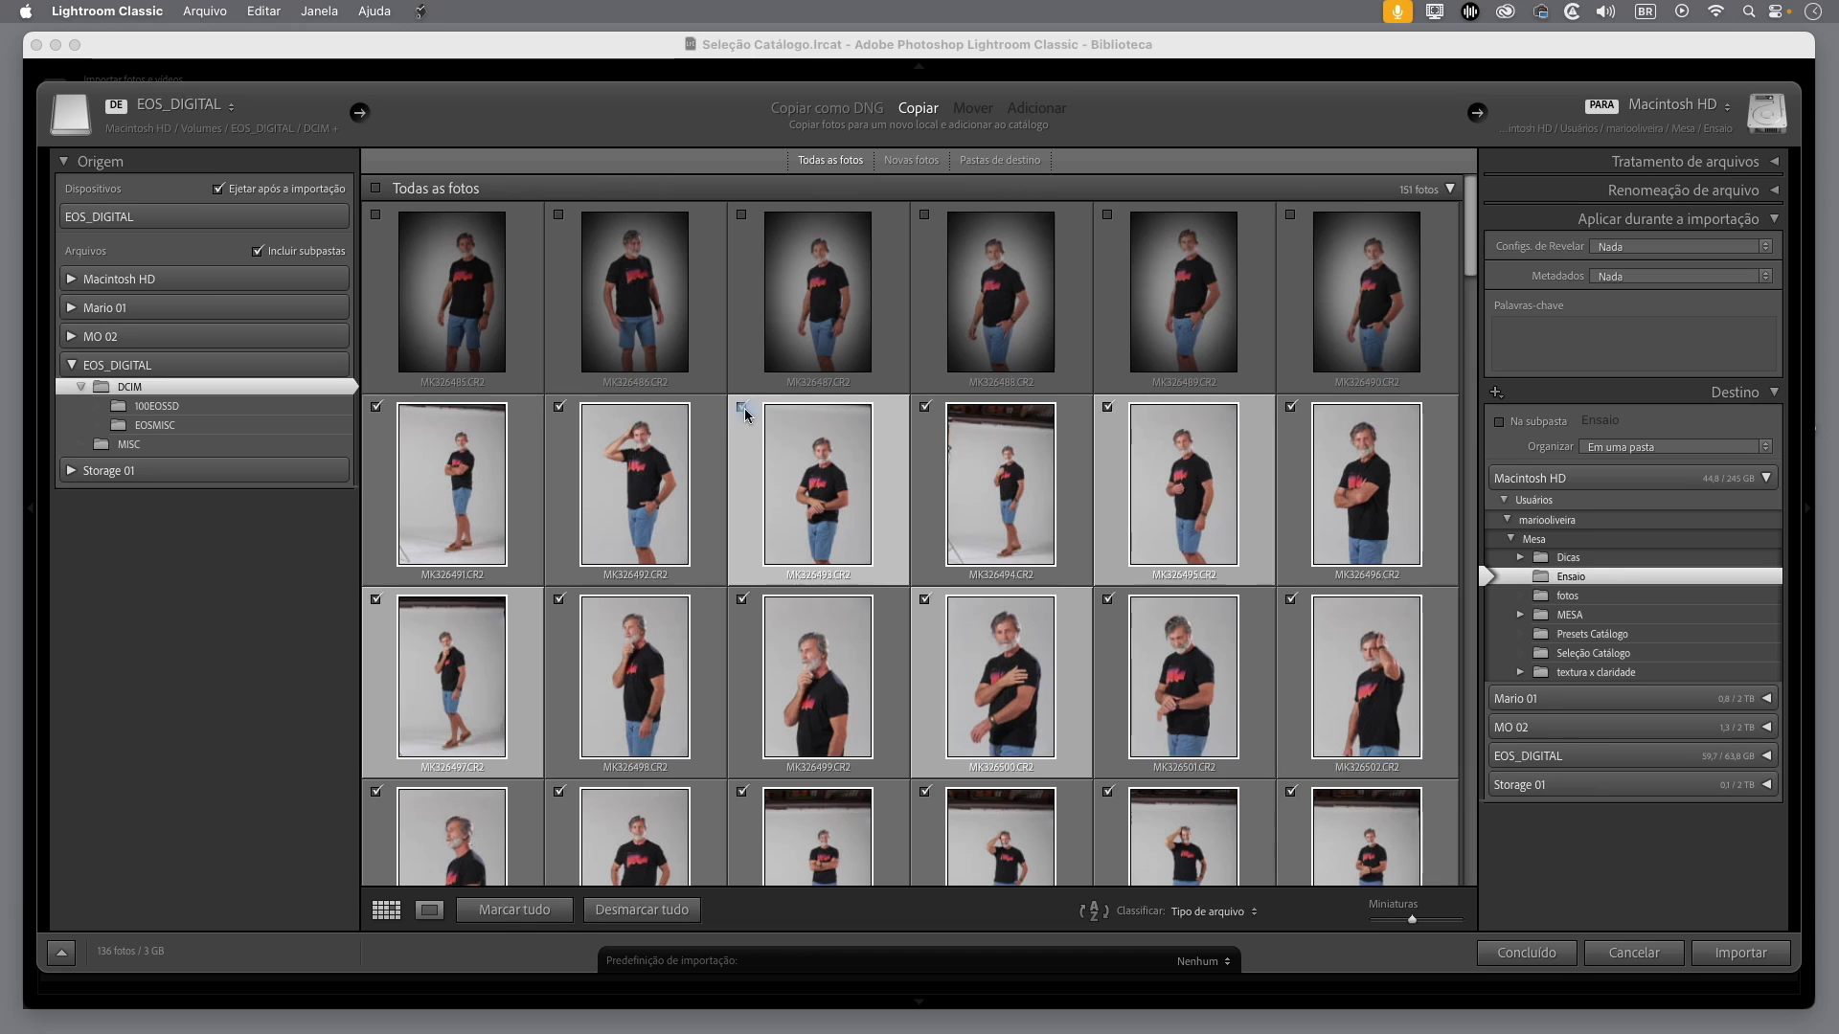
click(1108, 408)
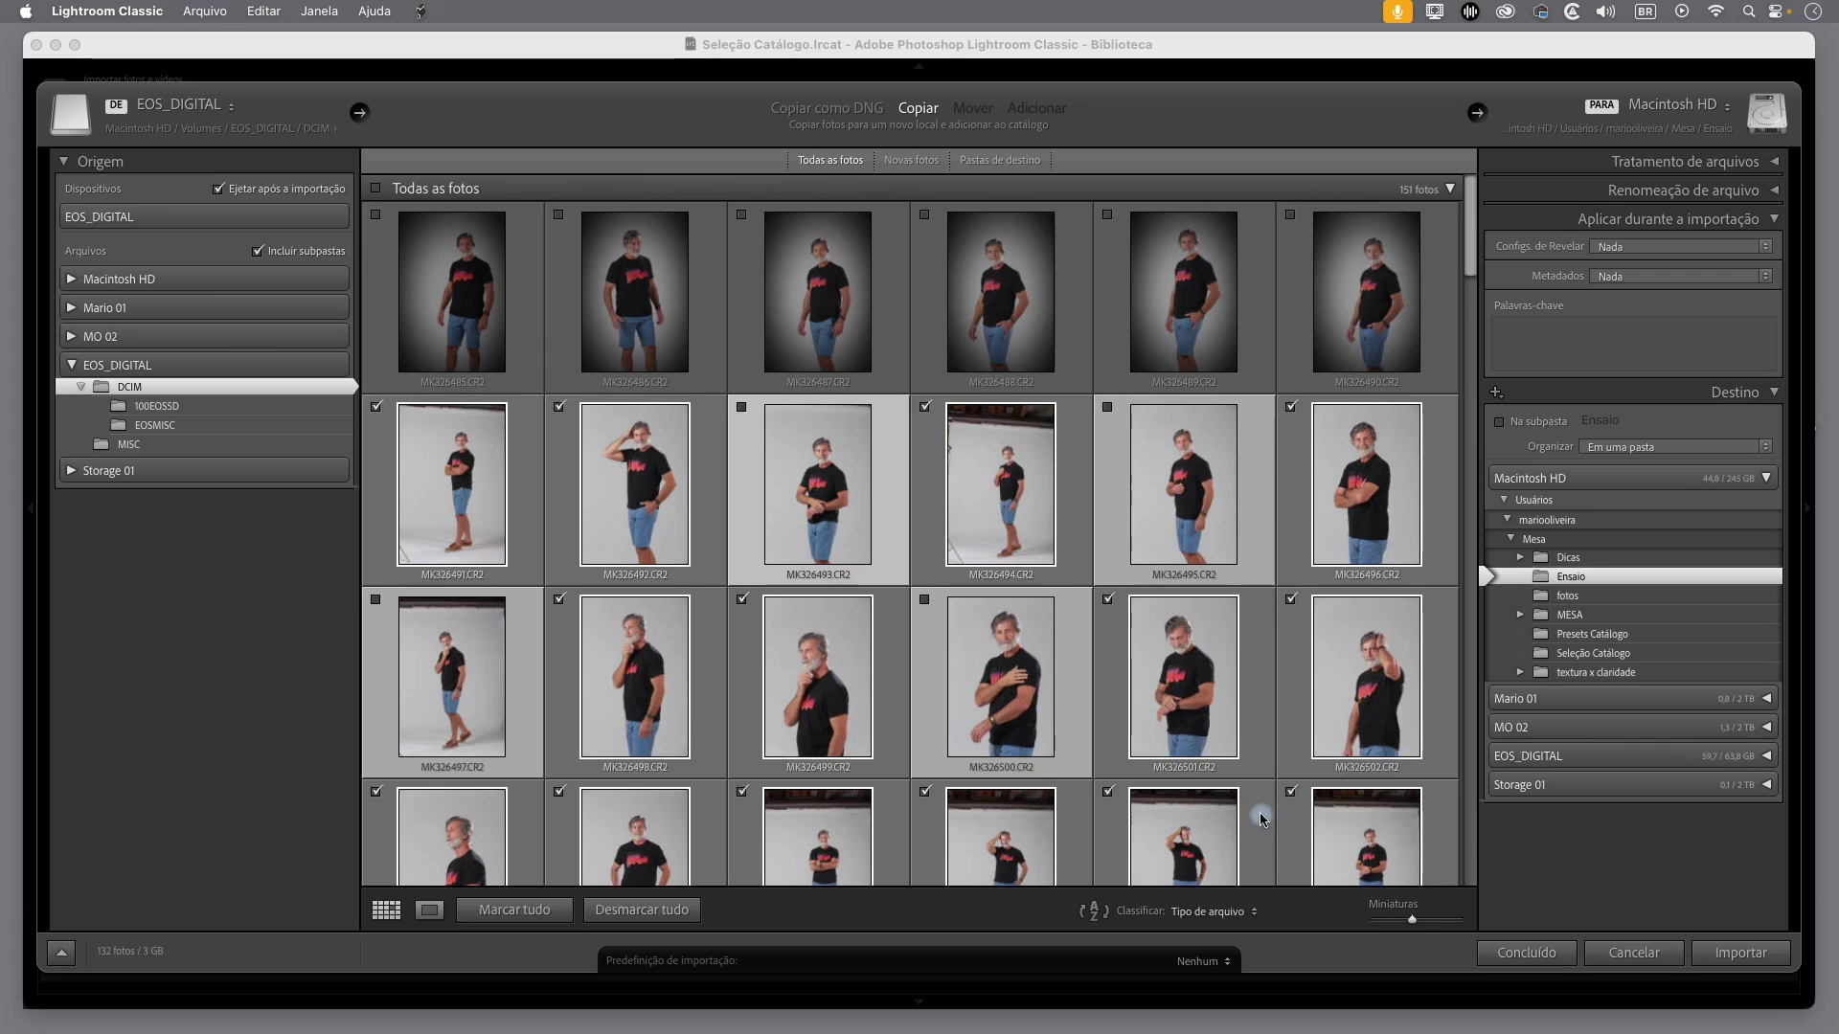
- Exclude the two dark photos MK326543 and MK326544 from the import
scroll(1437, 240, down, 2)
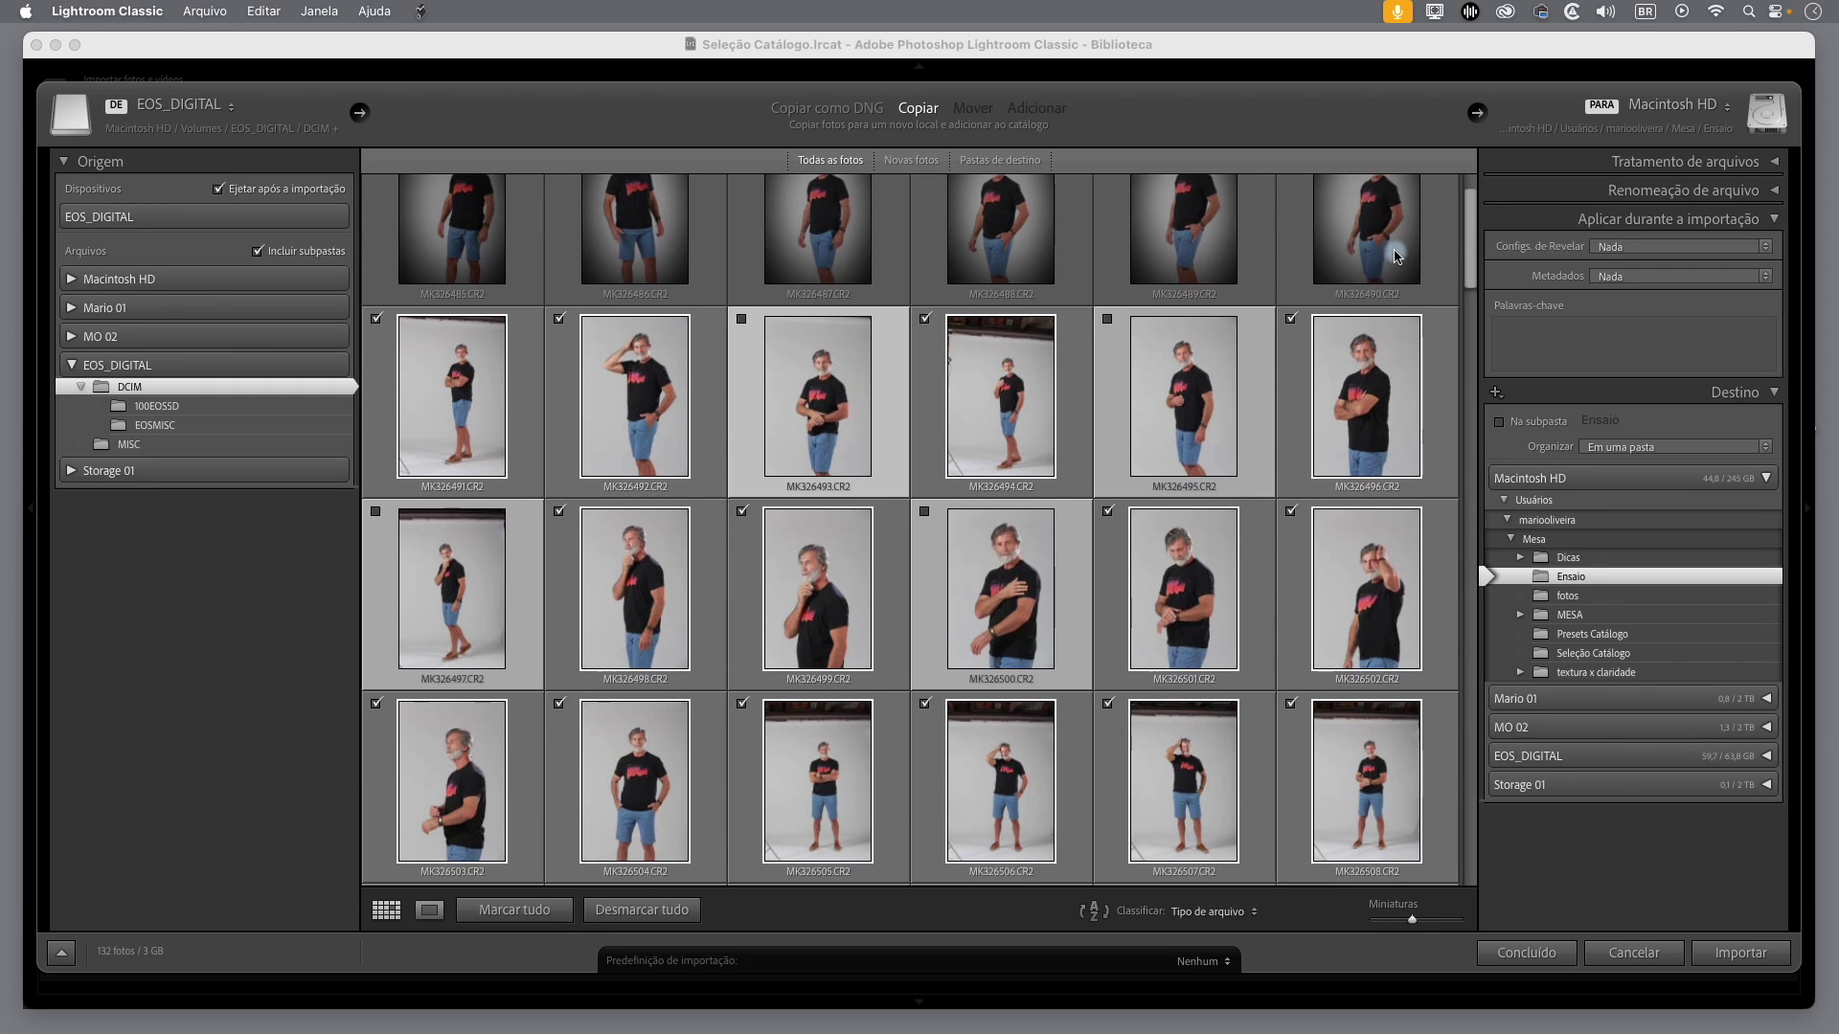
click(1290, 511)
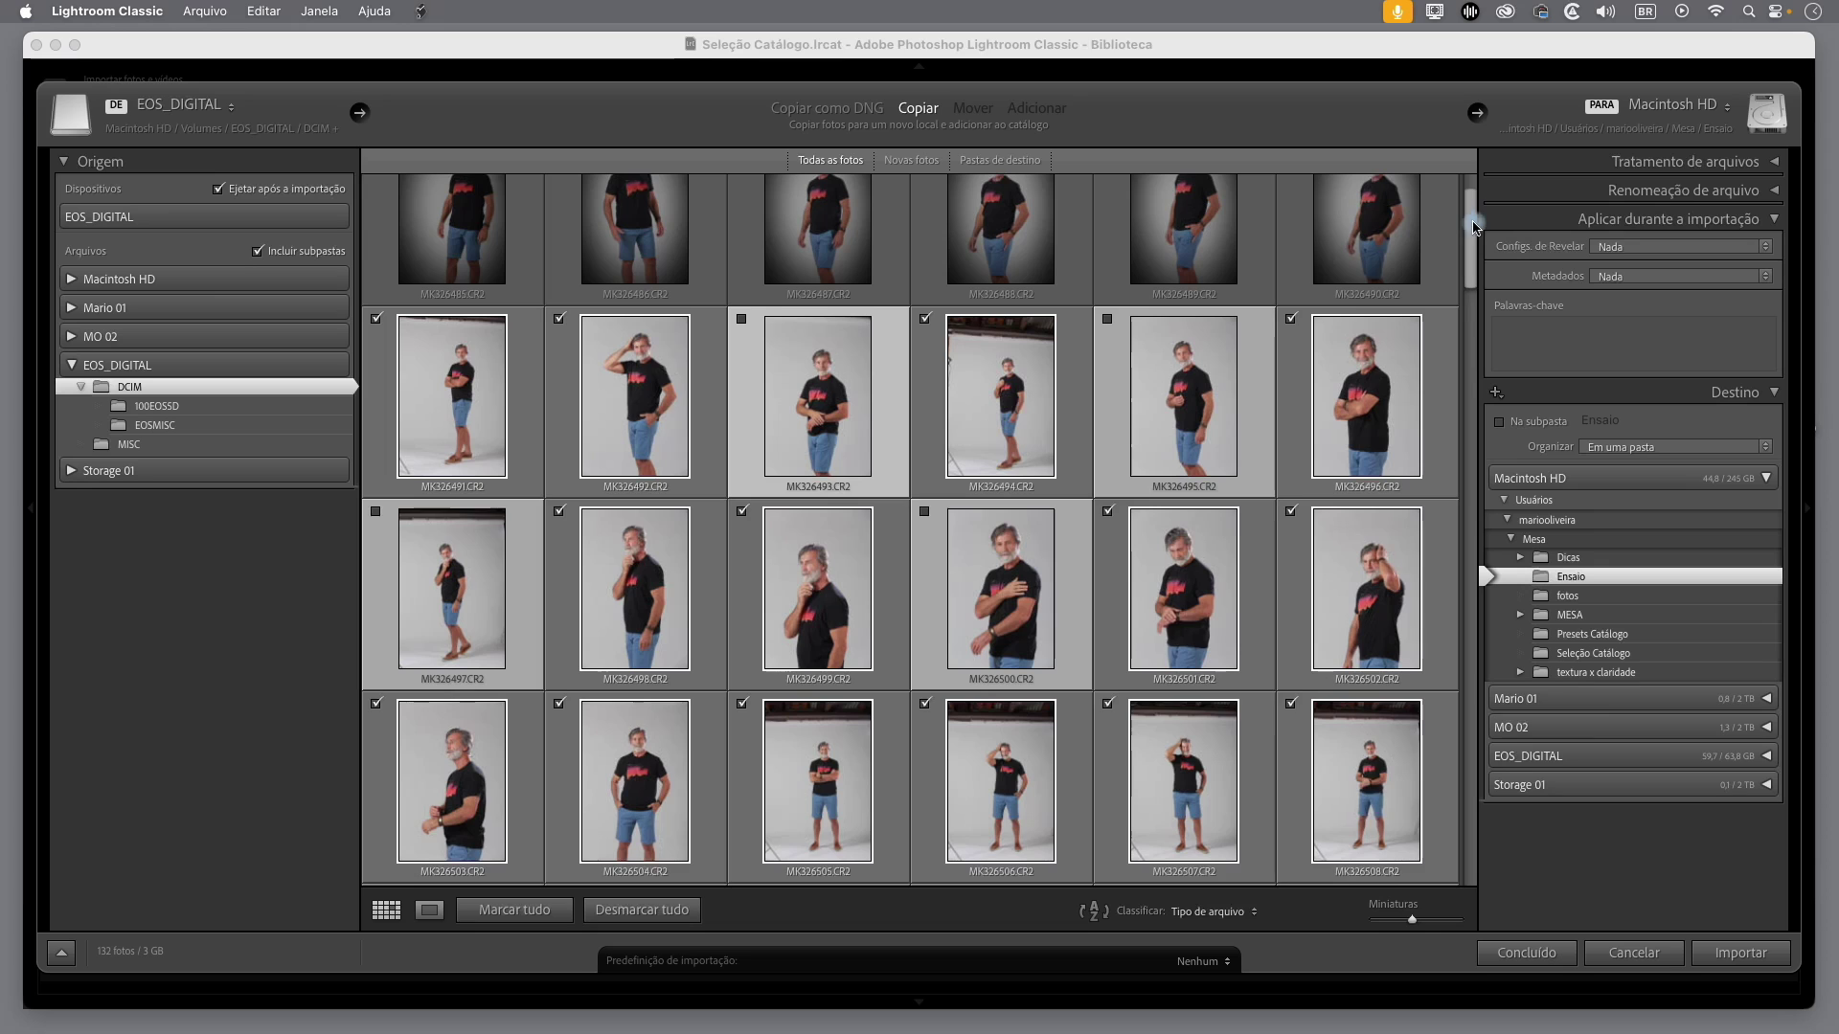
drag(1465, 219, 1475, 433)
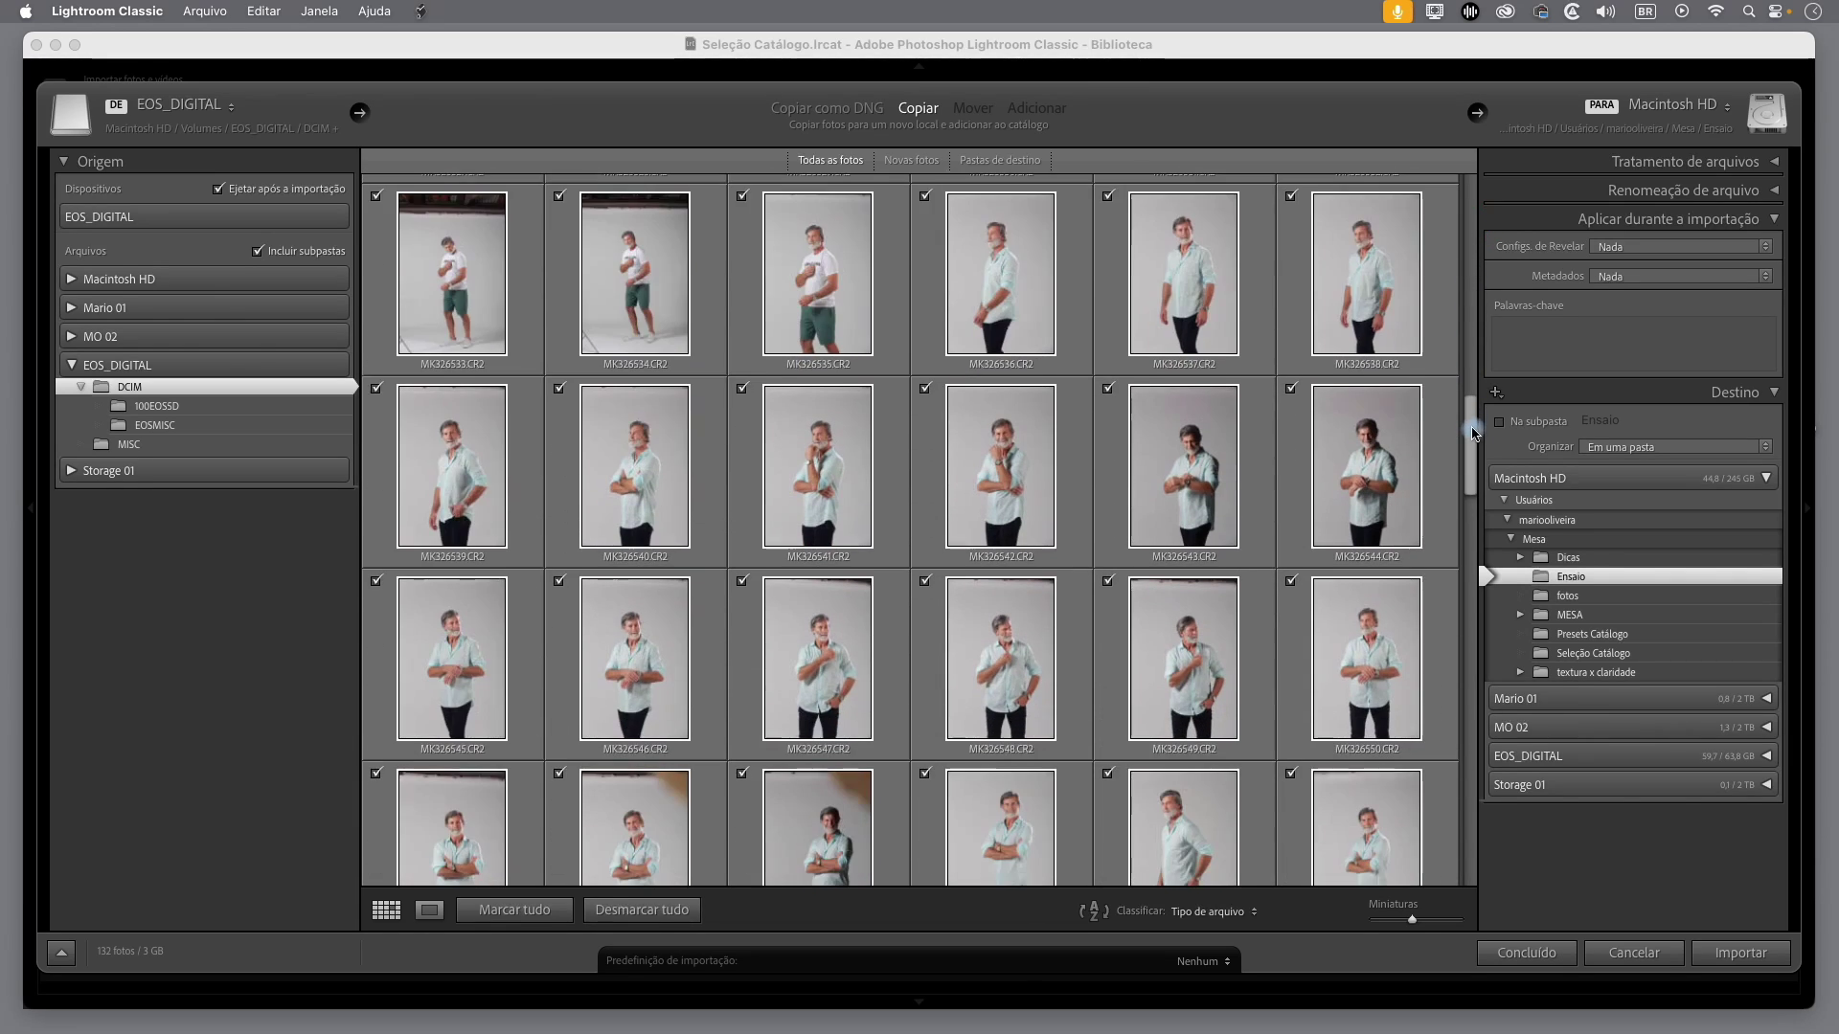
click(1109, 390)
click(1291, 388)
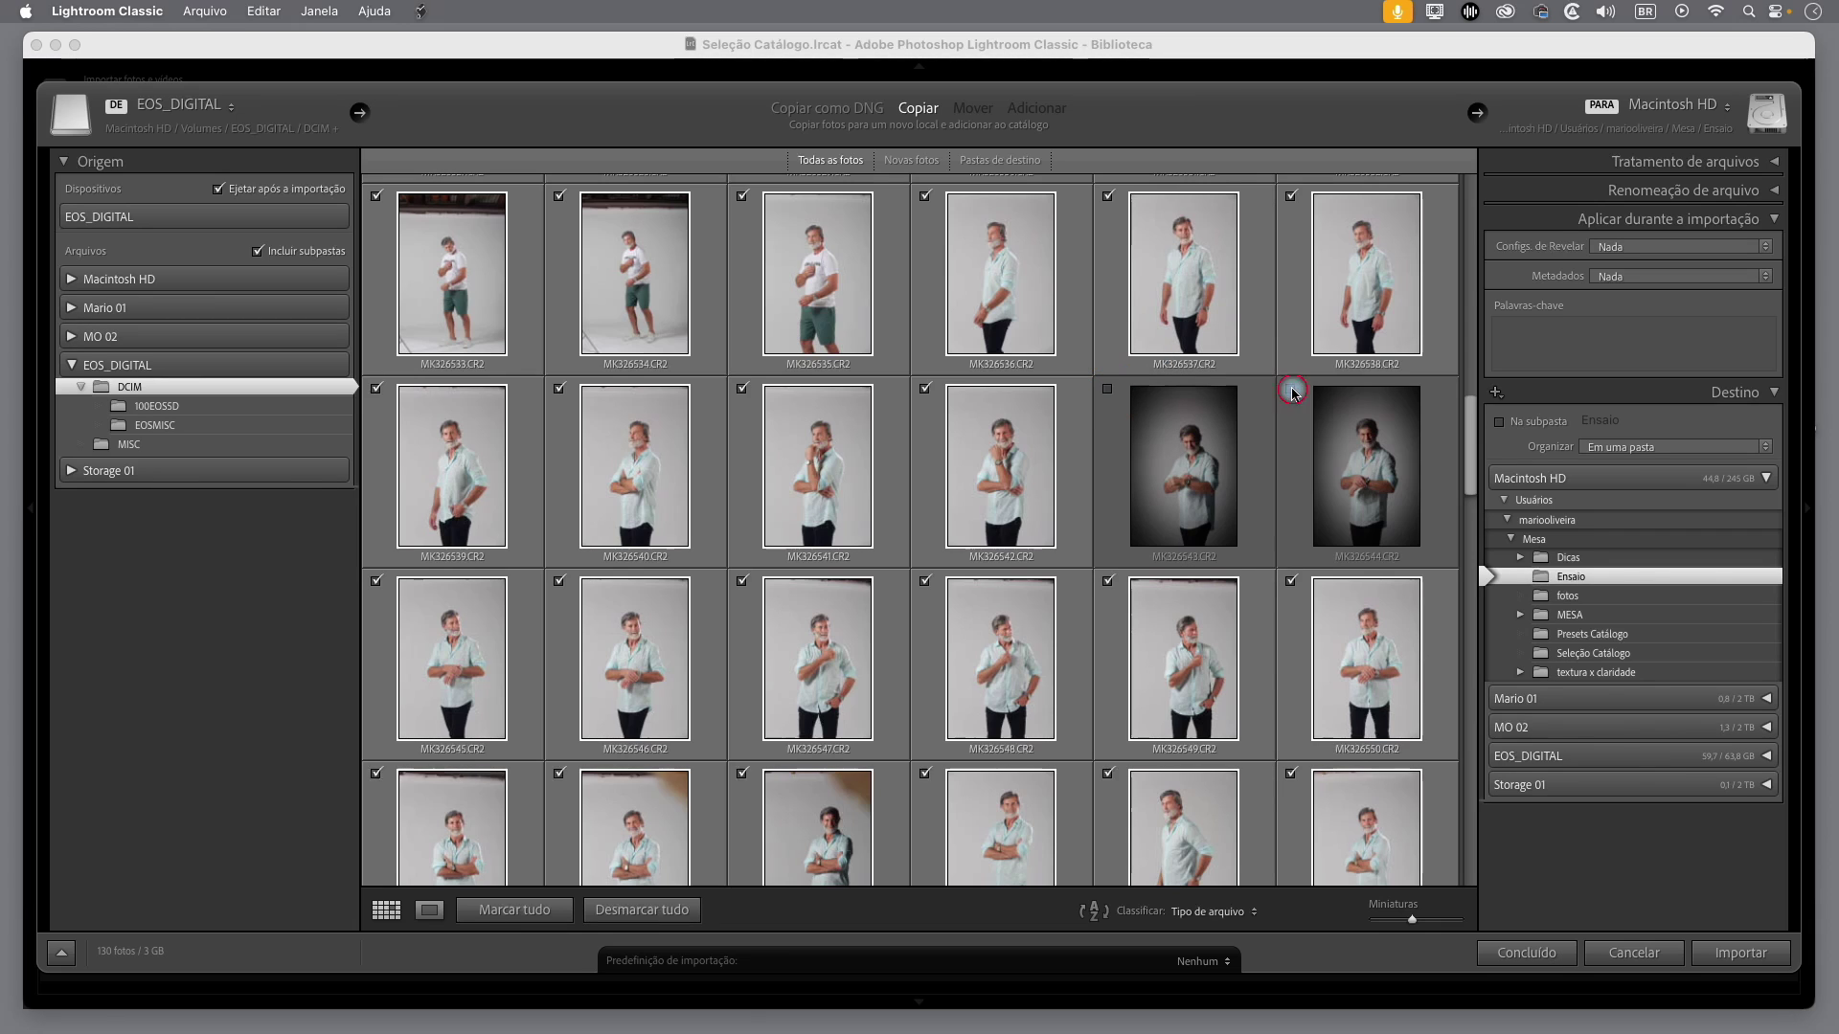
- Import the remaining checked photos from the card into the Ensaio folder
drag(1464, 456, 1473, 541)
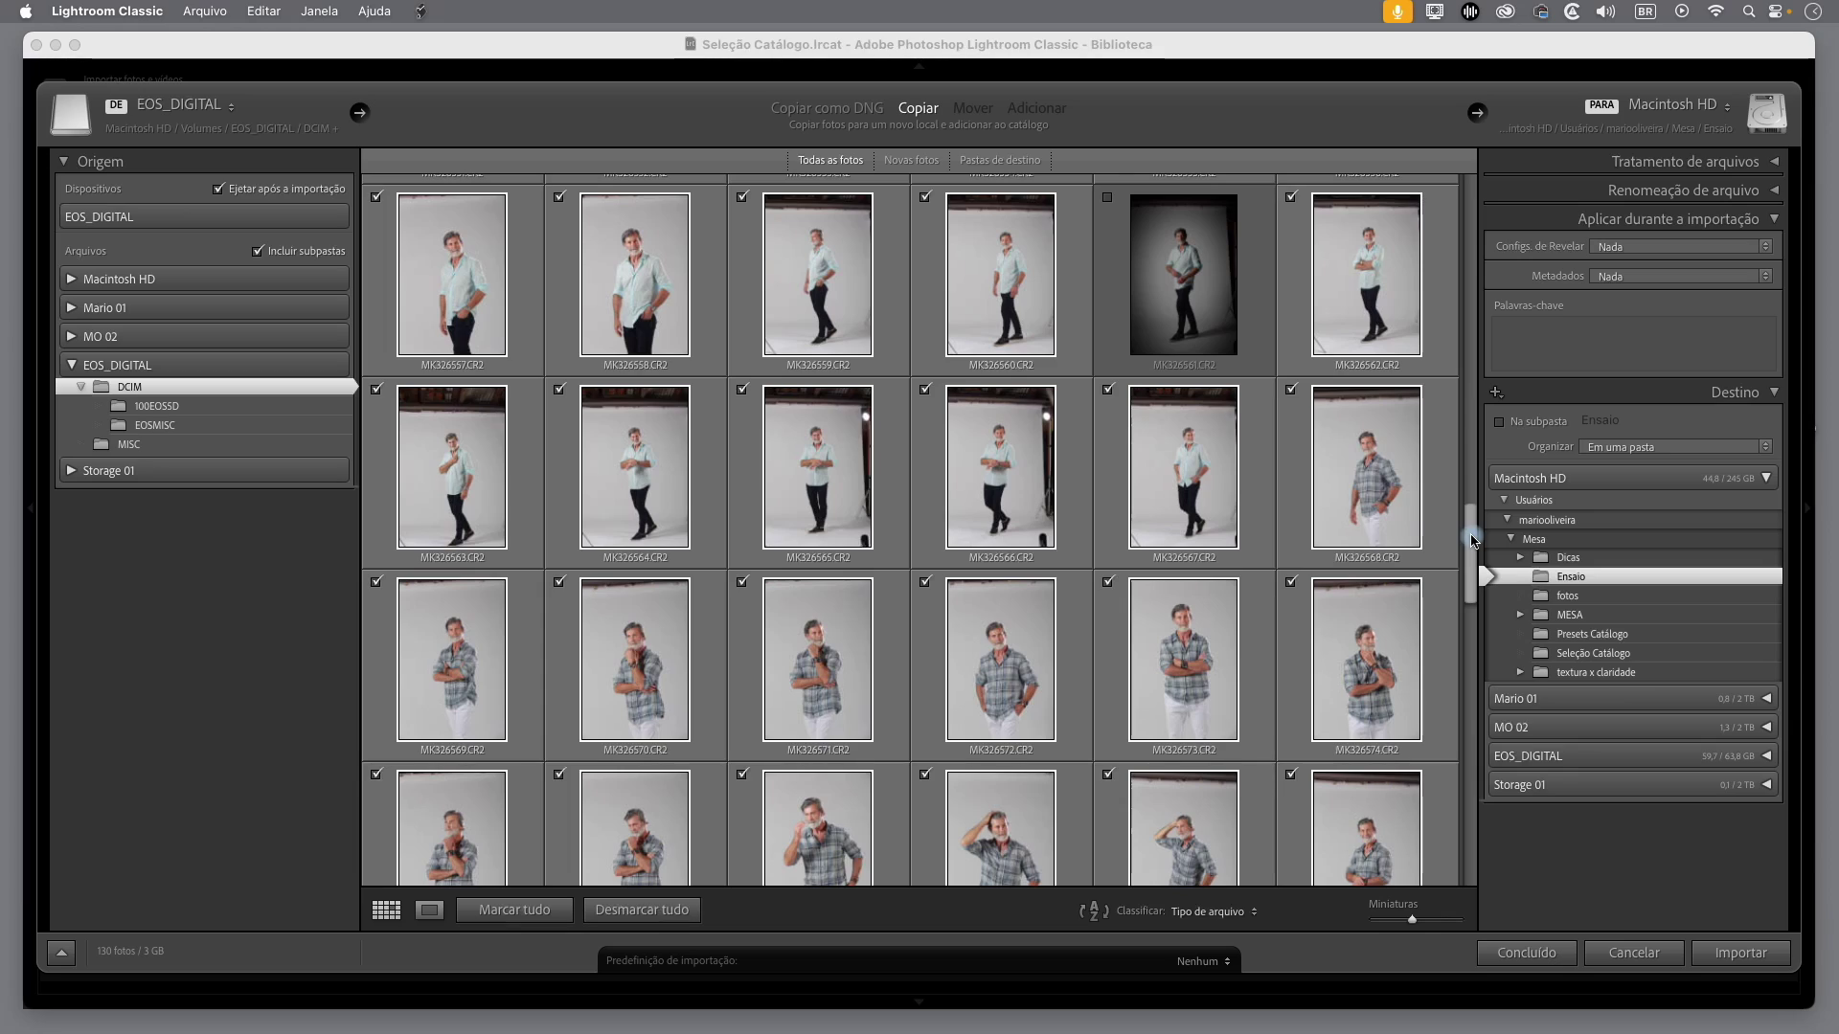
click(1758, 961)
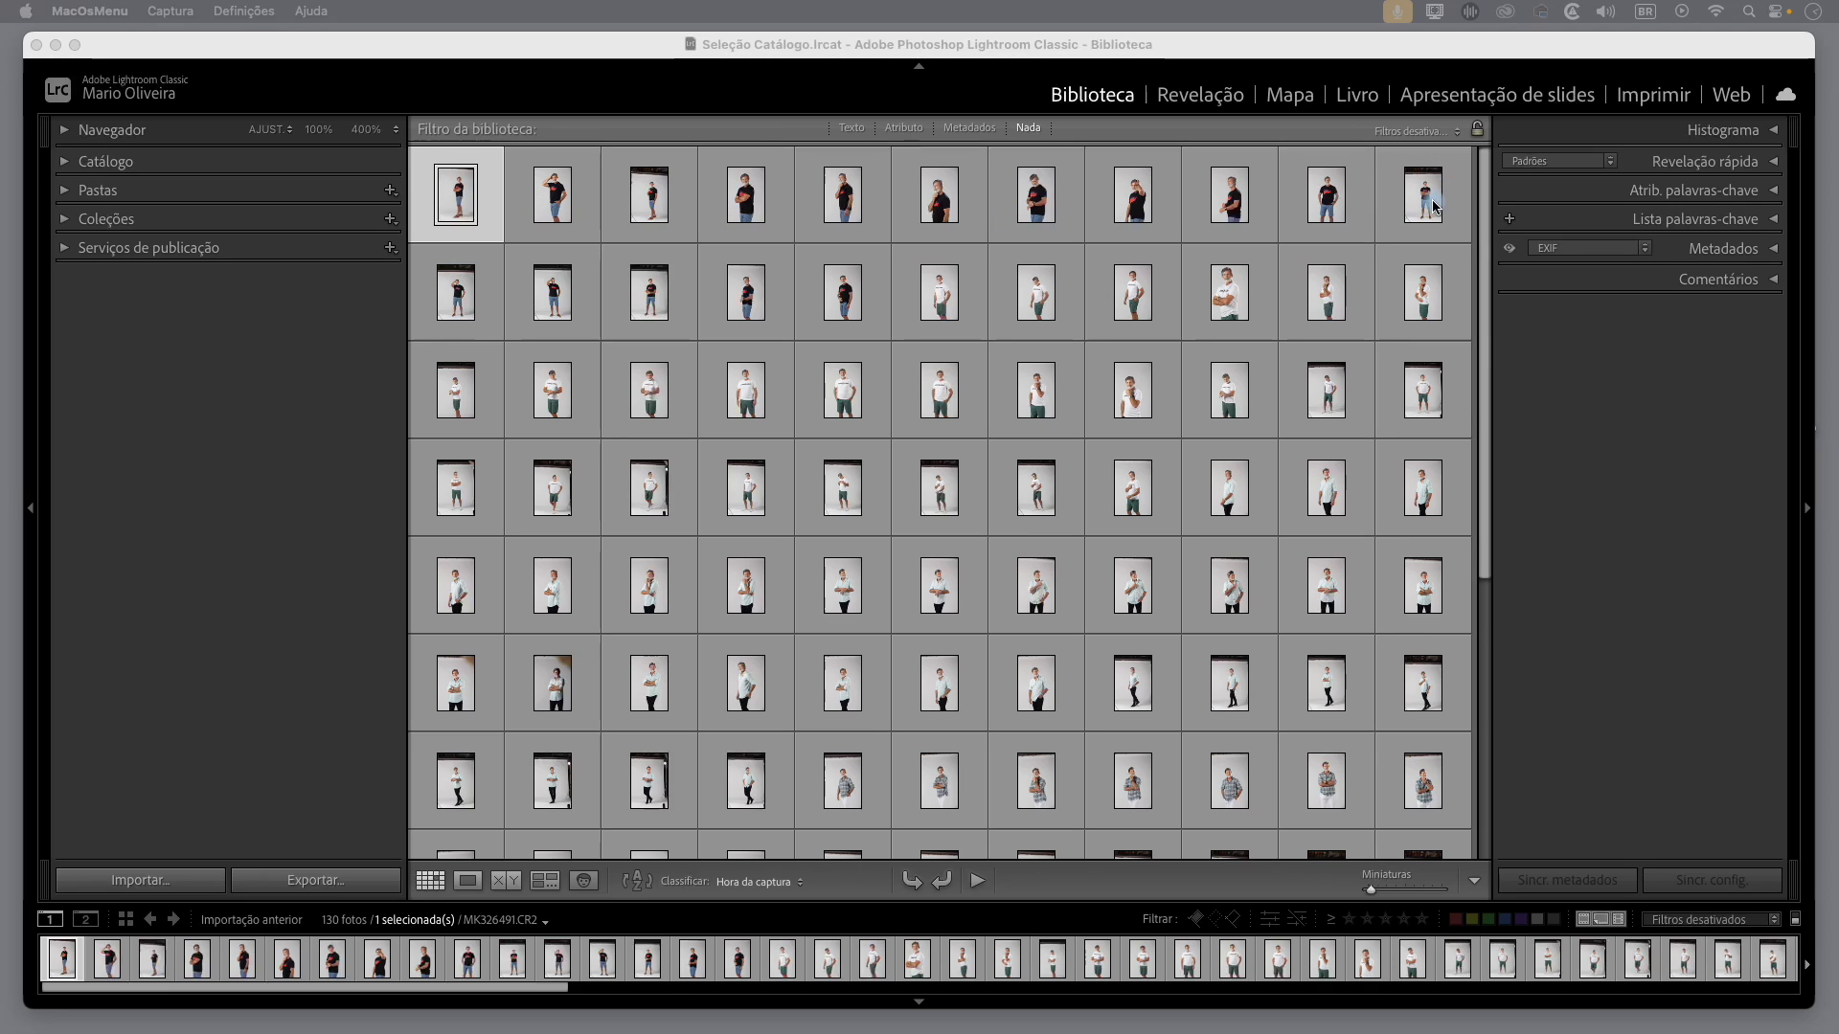
- Select all photos in the first grid row and compare them in Survey view with the side panels and filmstrip hidden
click(443, 203)
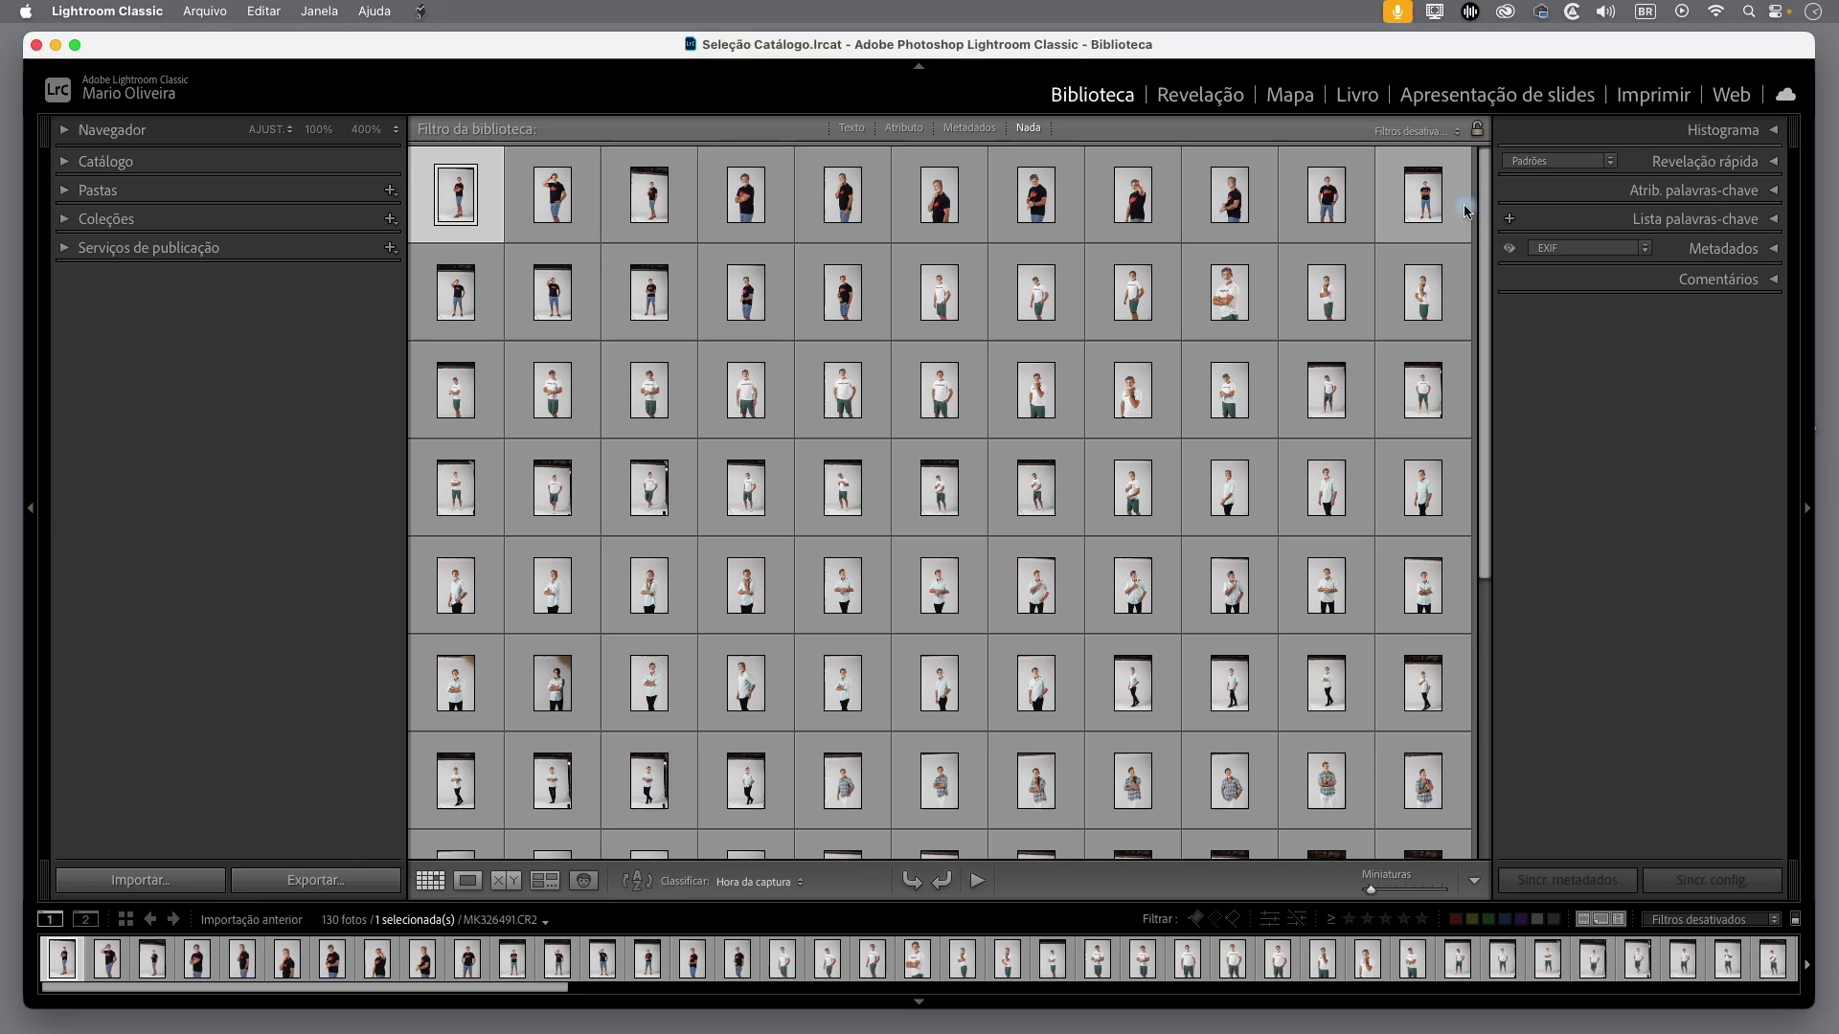
shift+click(1424, 191)
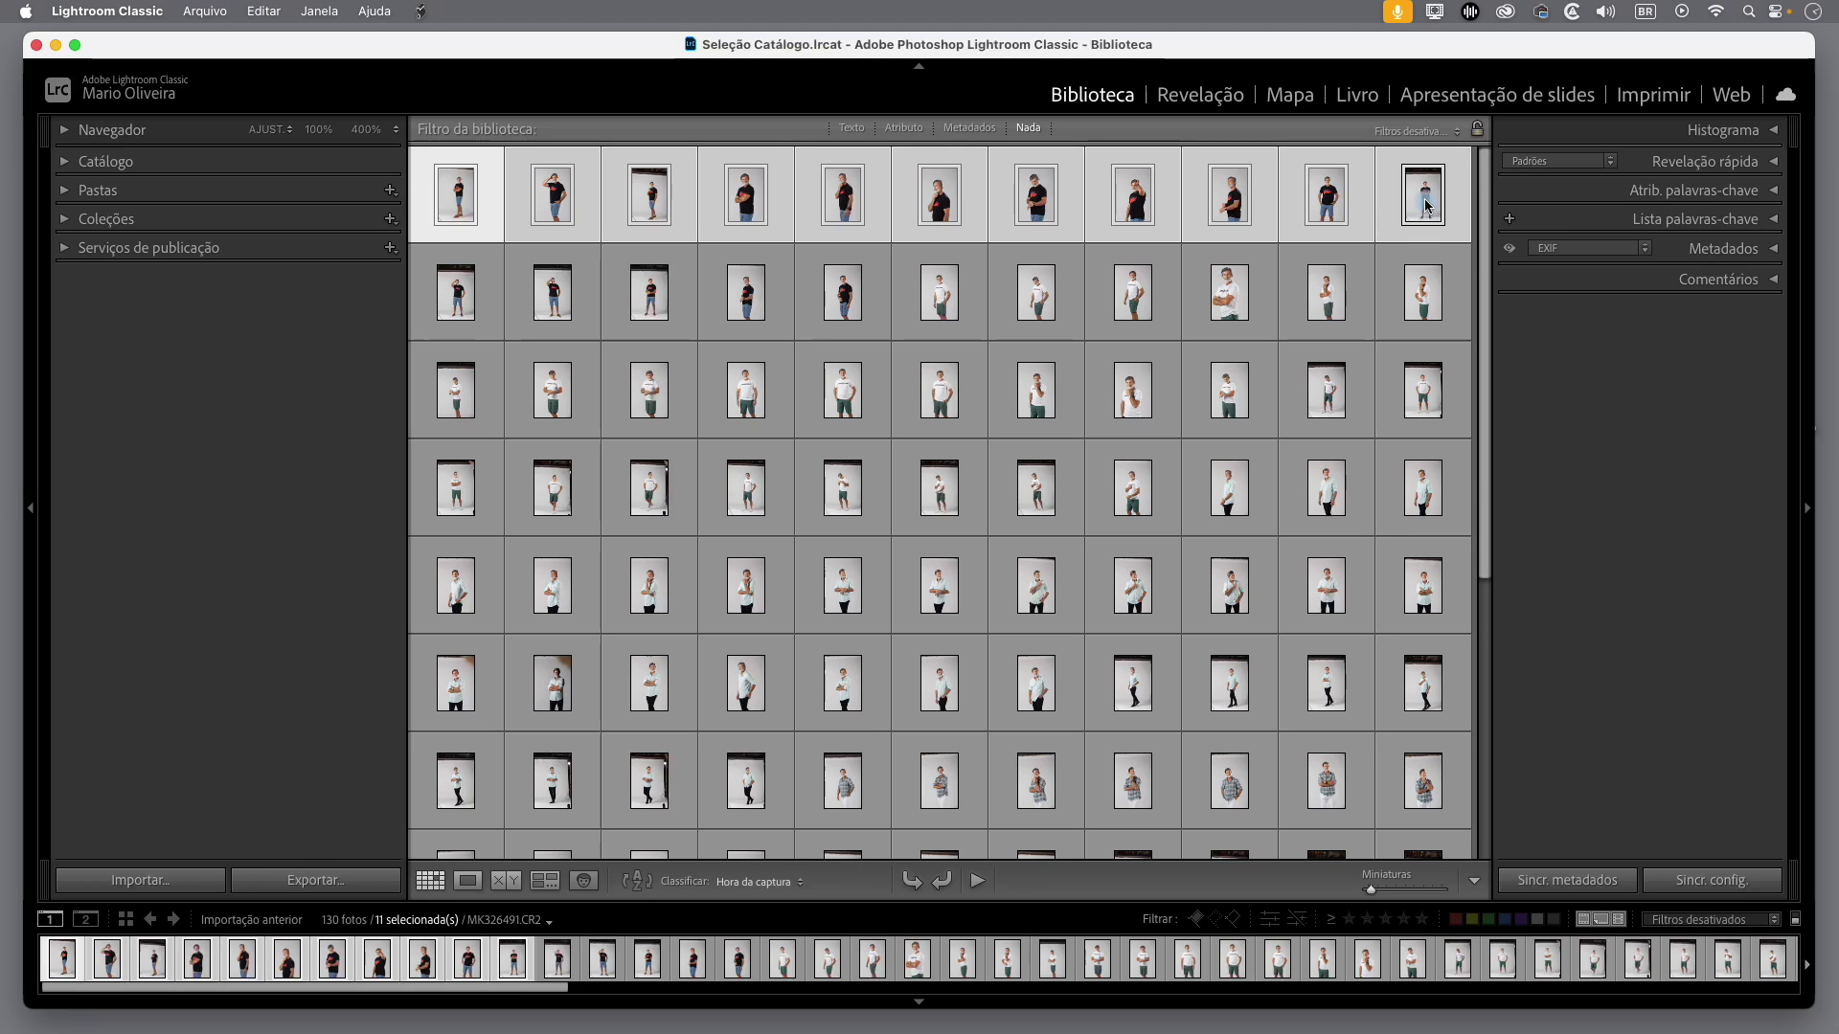
key(n)
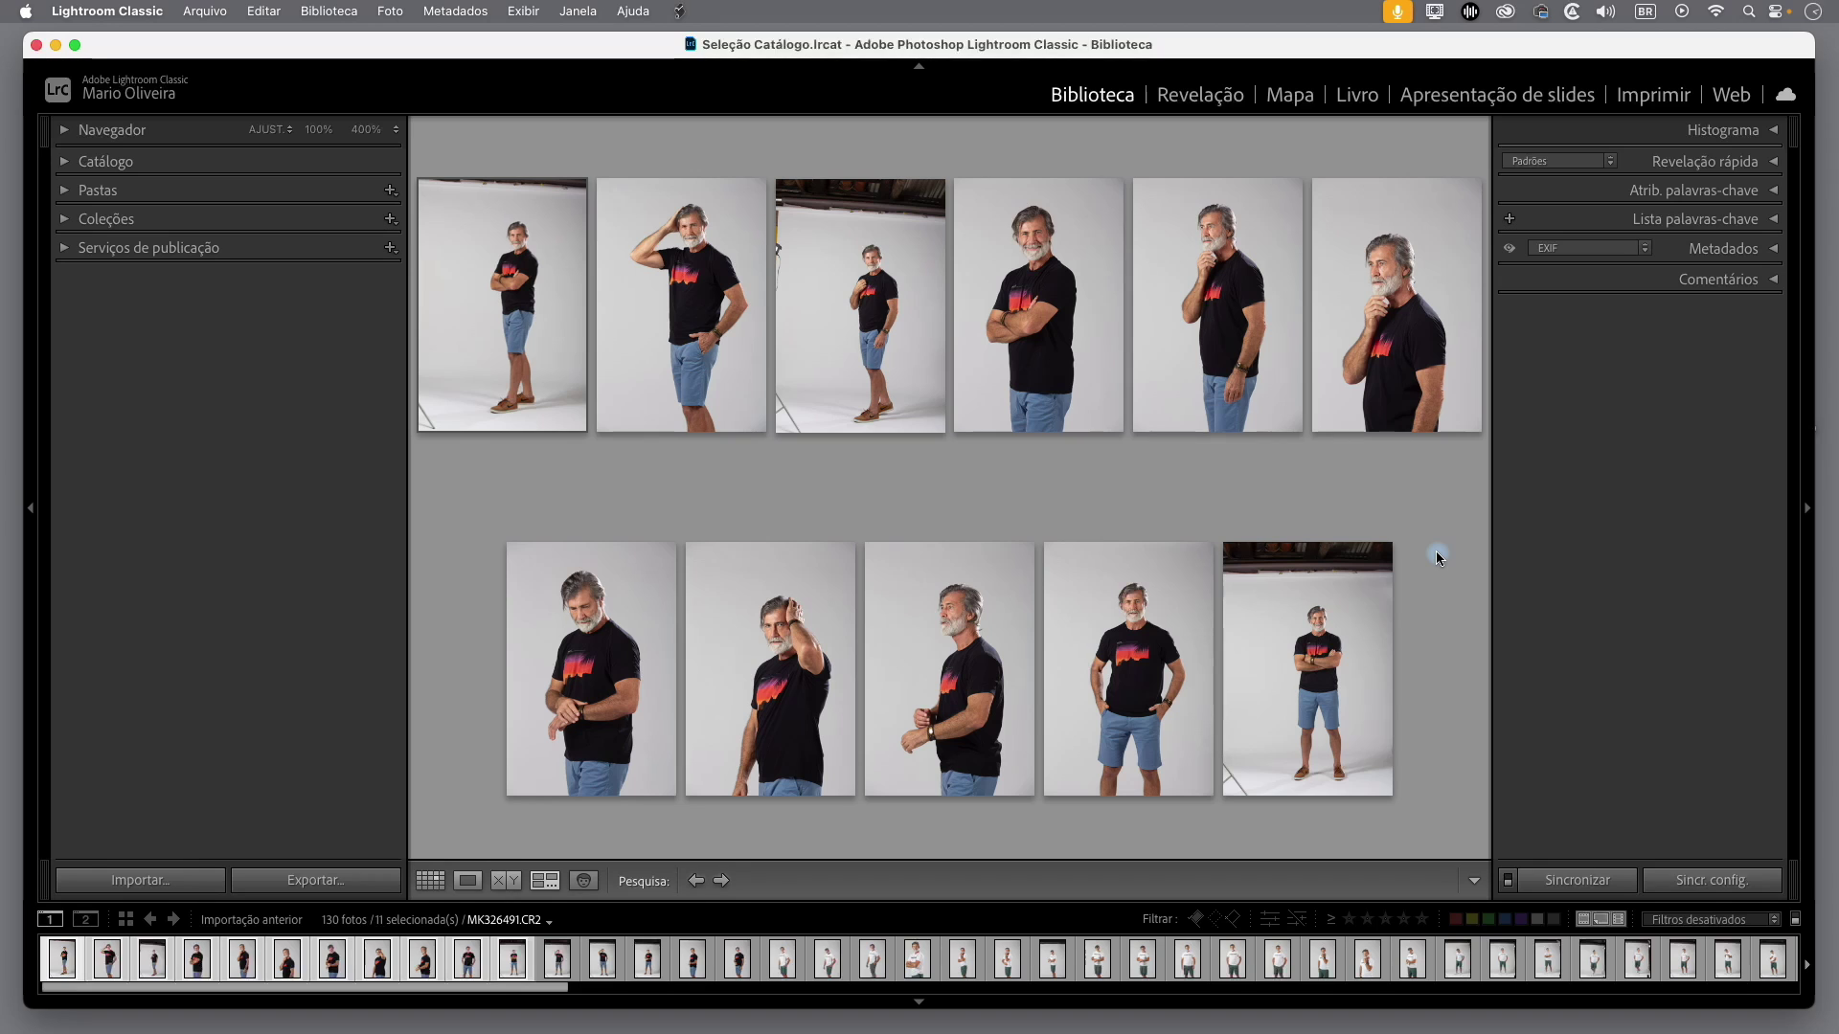
key(shift+Tab)
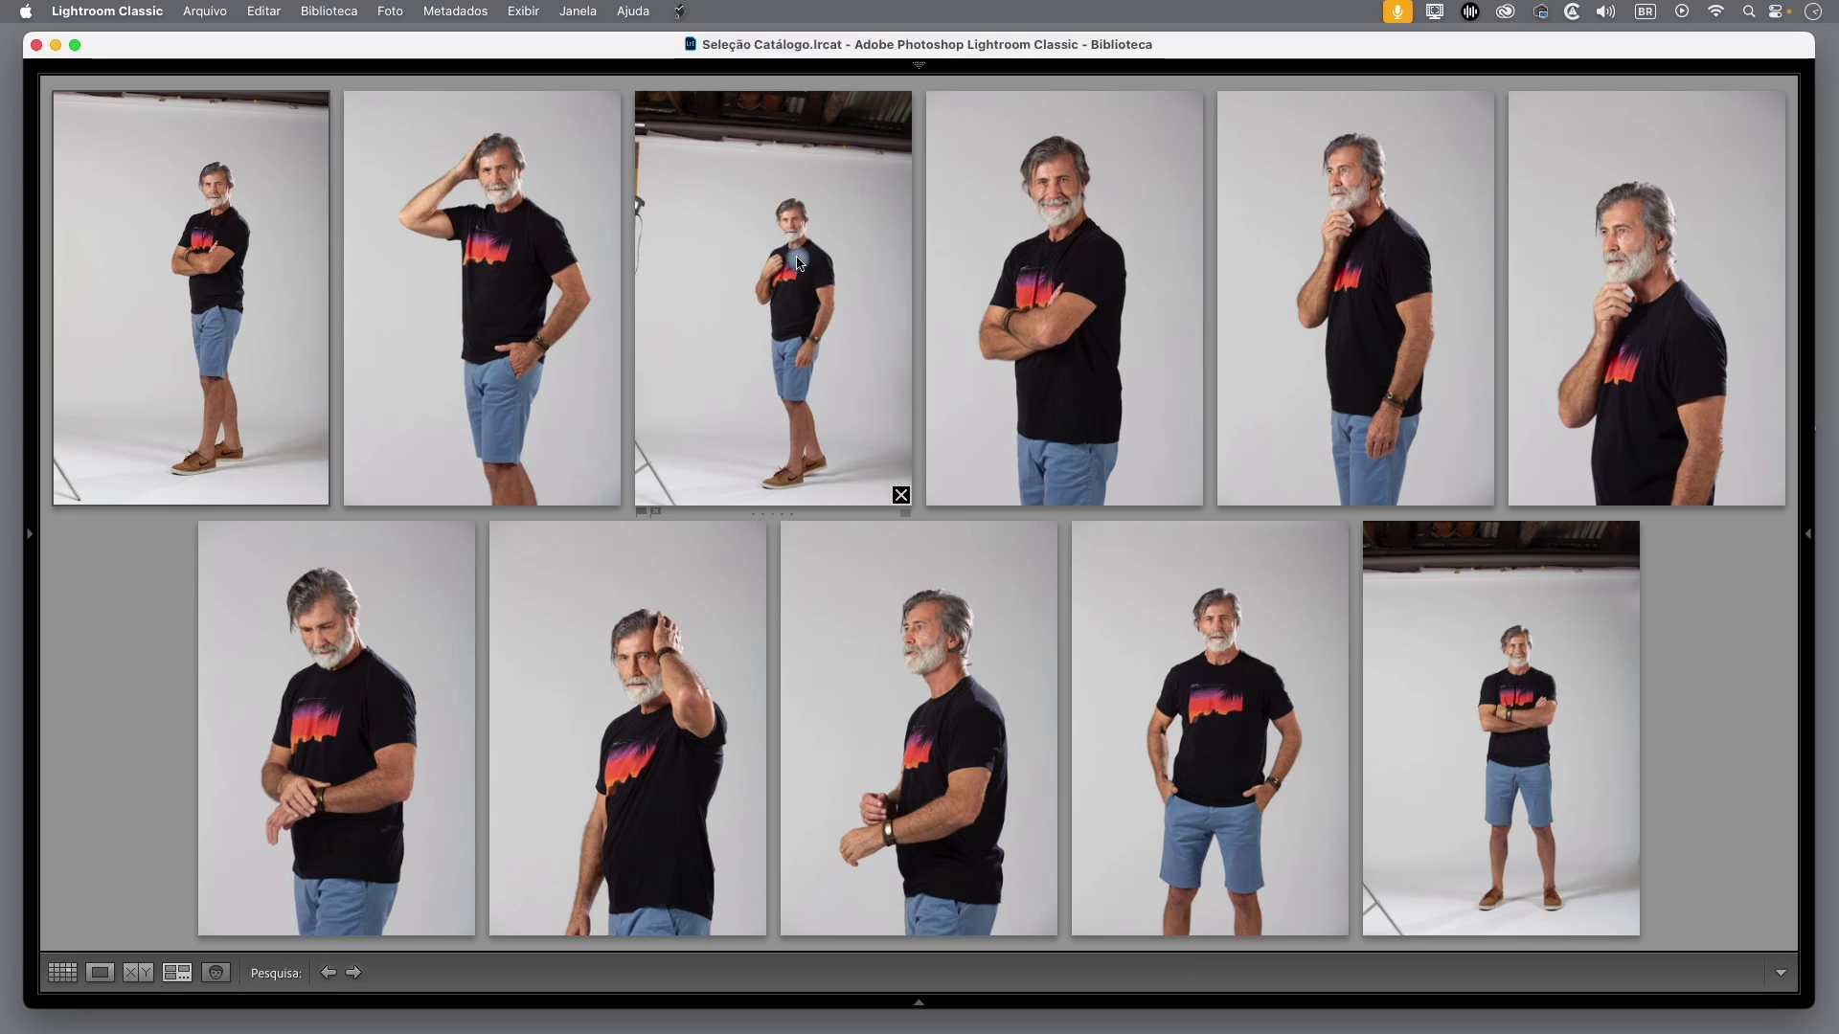
- Flag the third, fifth and sixth photos of the upper row as rejected
click(828, 303)
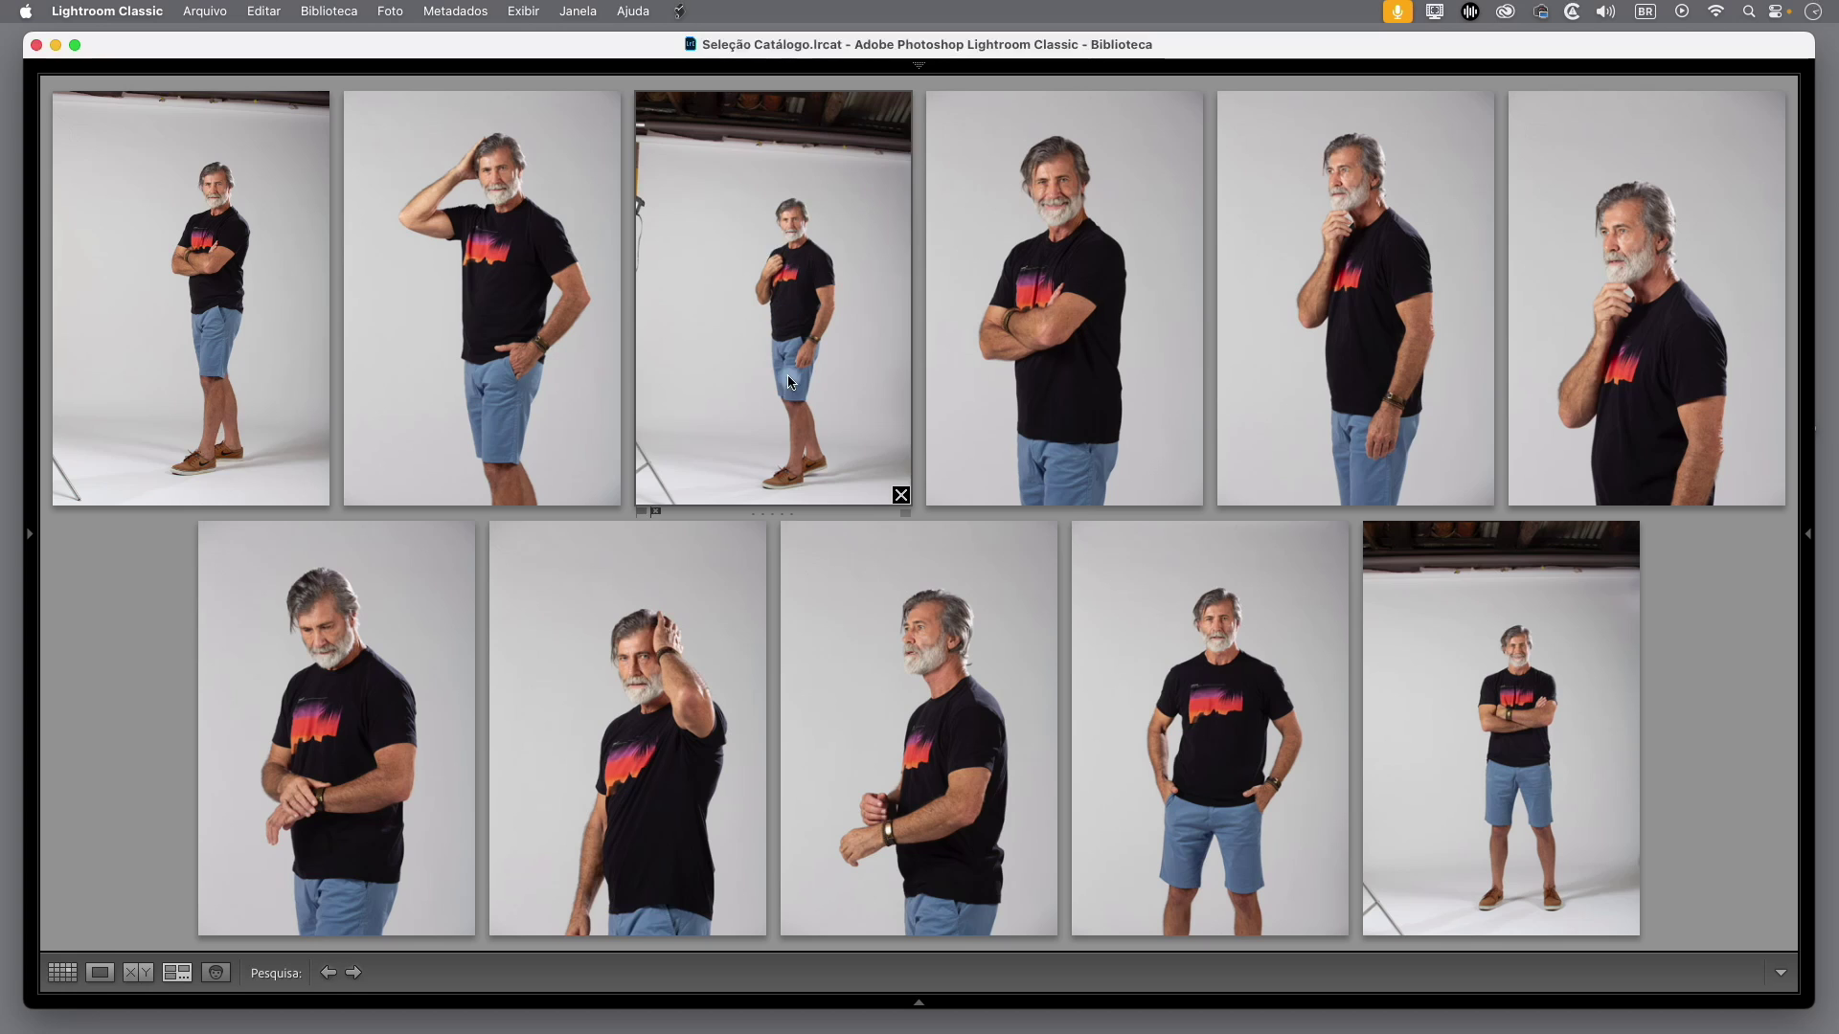
click(657, 512)
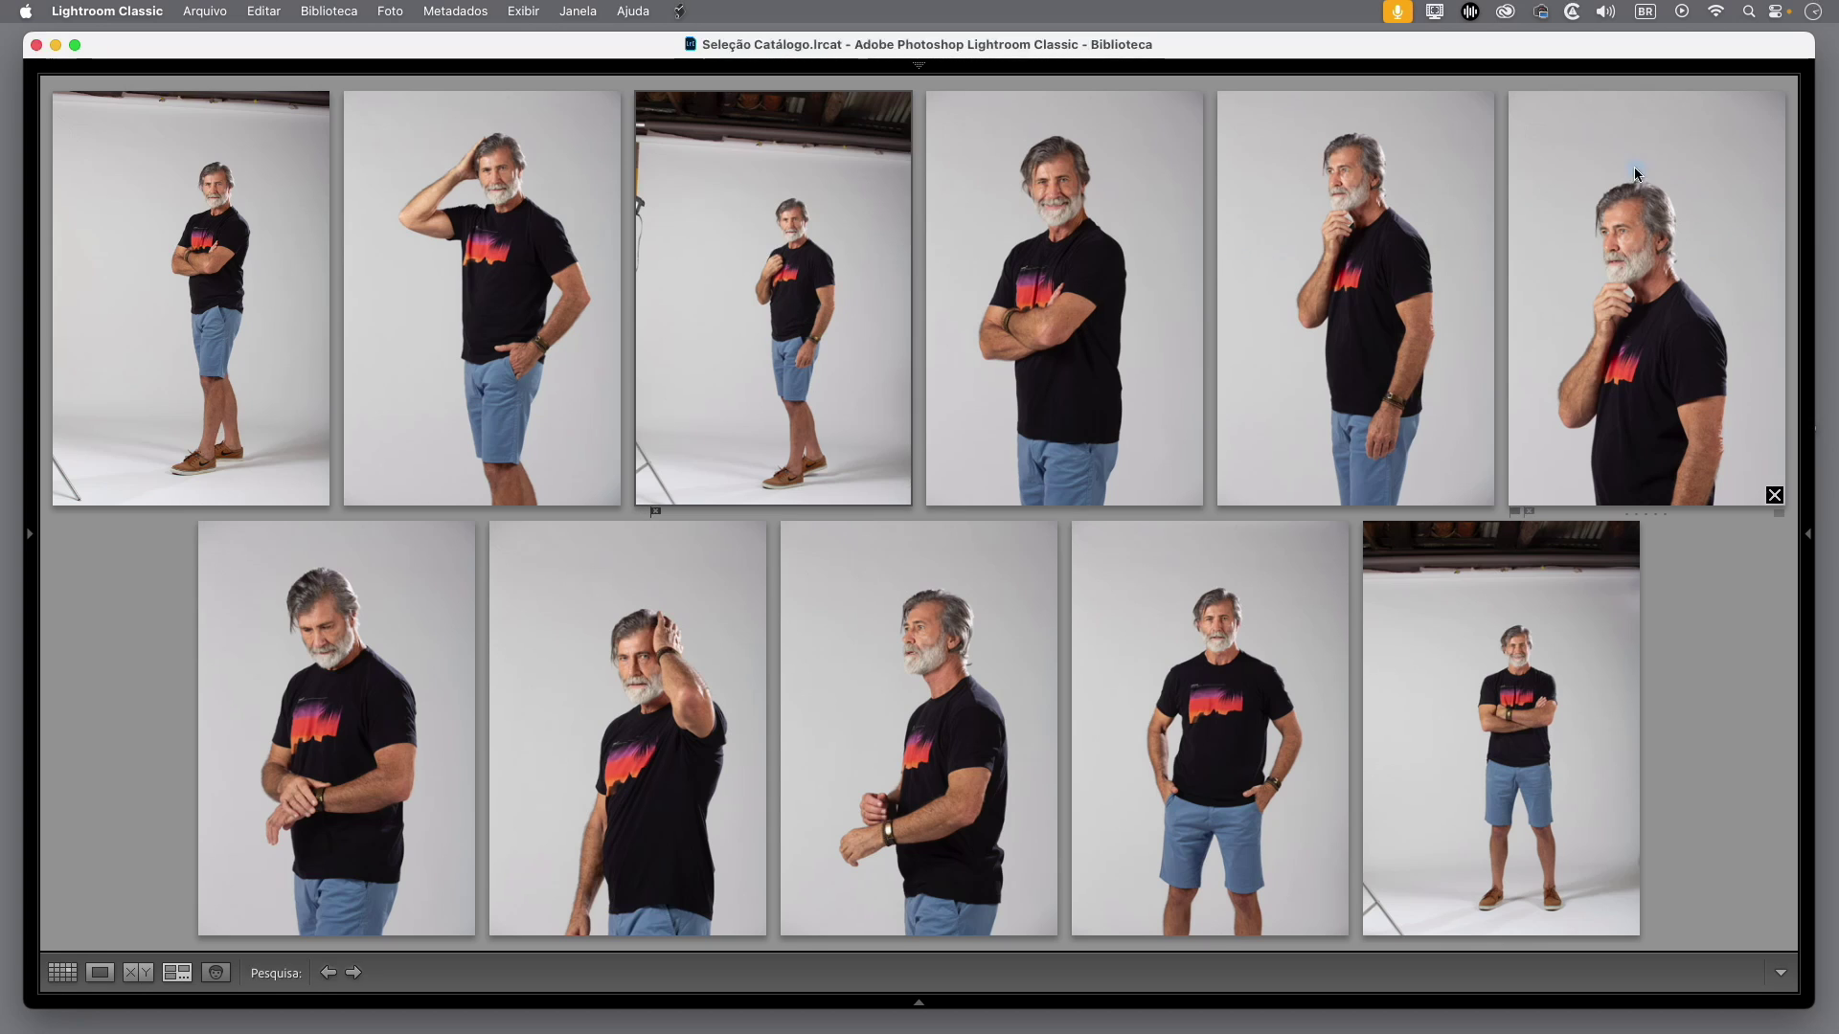
click(1372, 295)
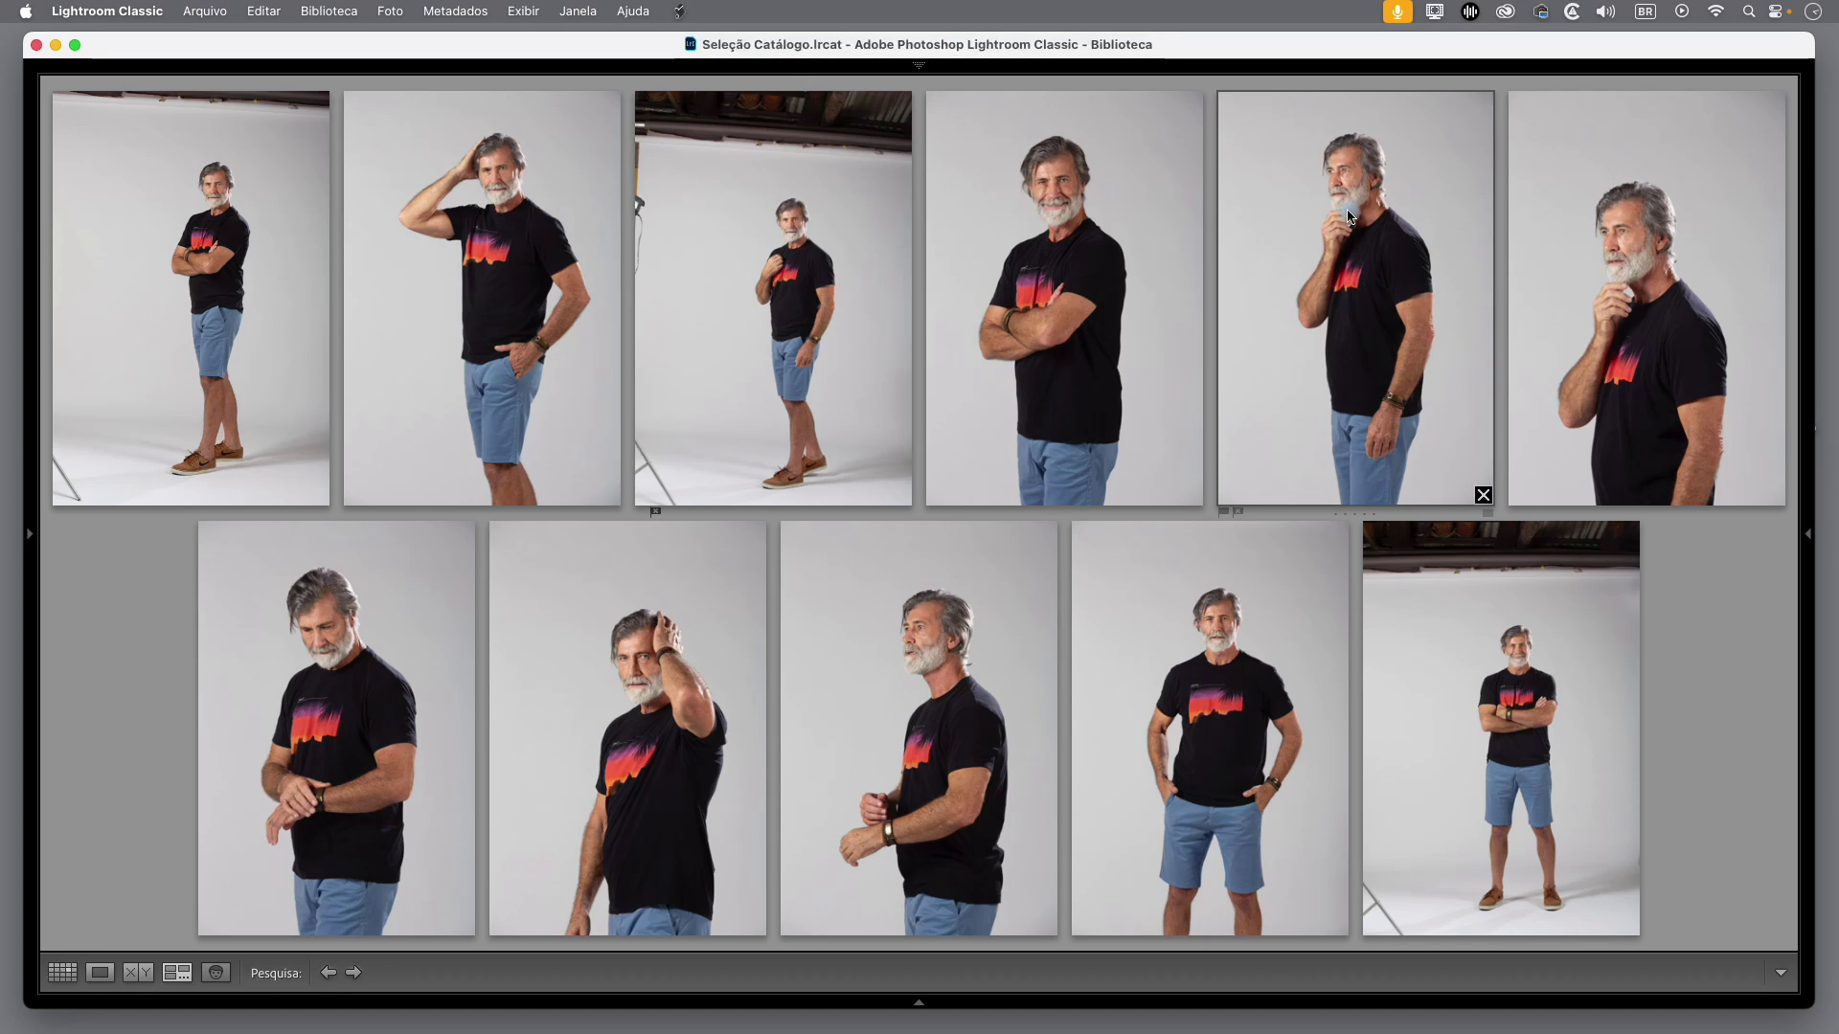
key(x)
click(1652, 292)
key(x)
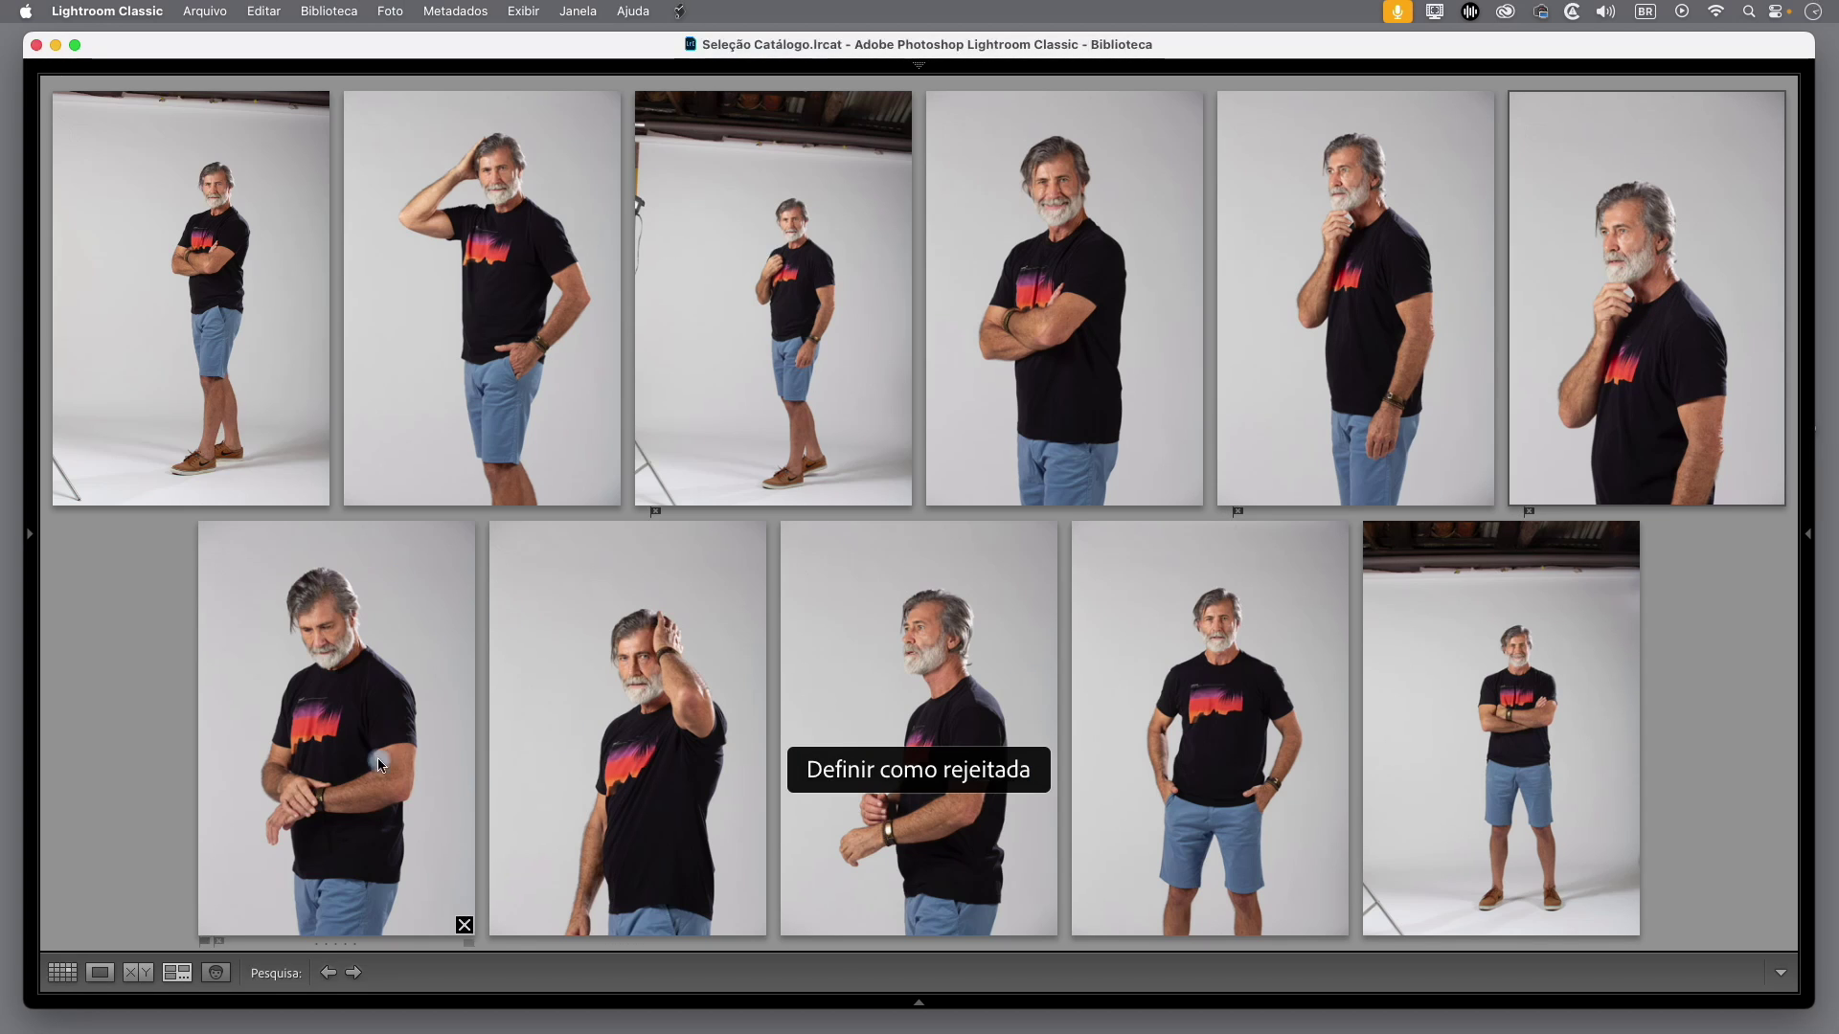
- Flag the second, third and fifth photos of the lower row as rejected, and return to the grid with the panels shown
click(632, 665)
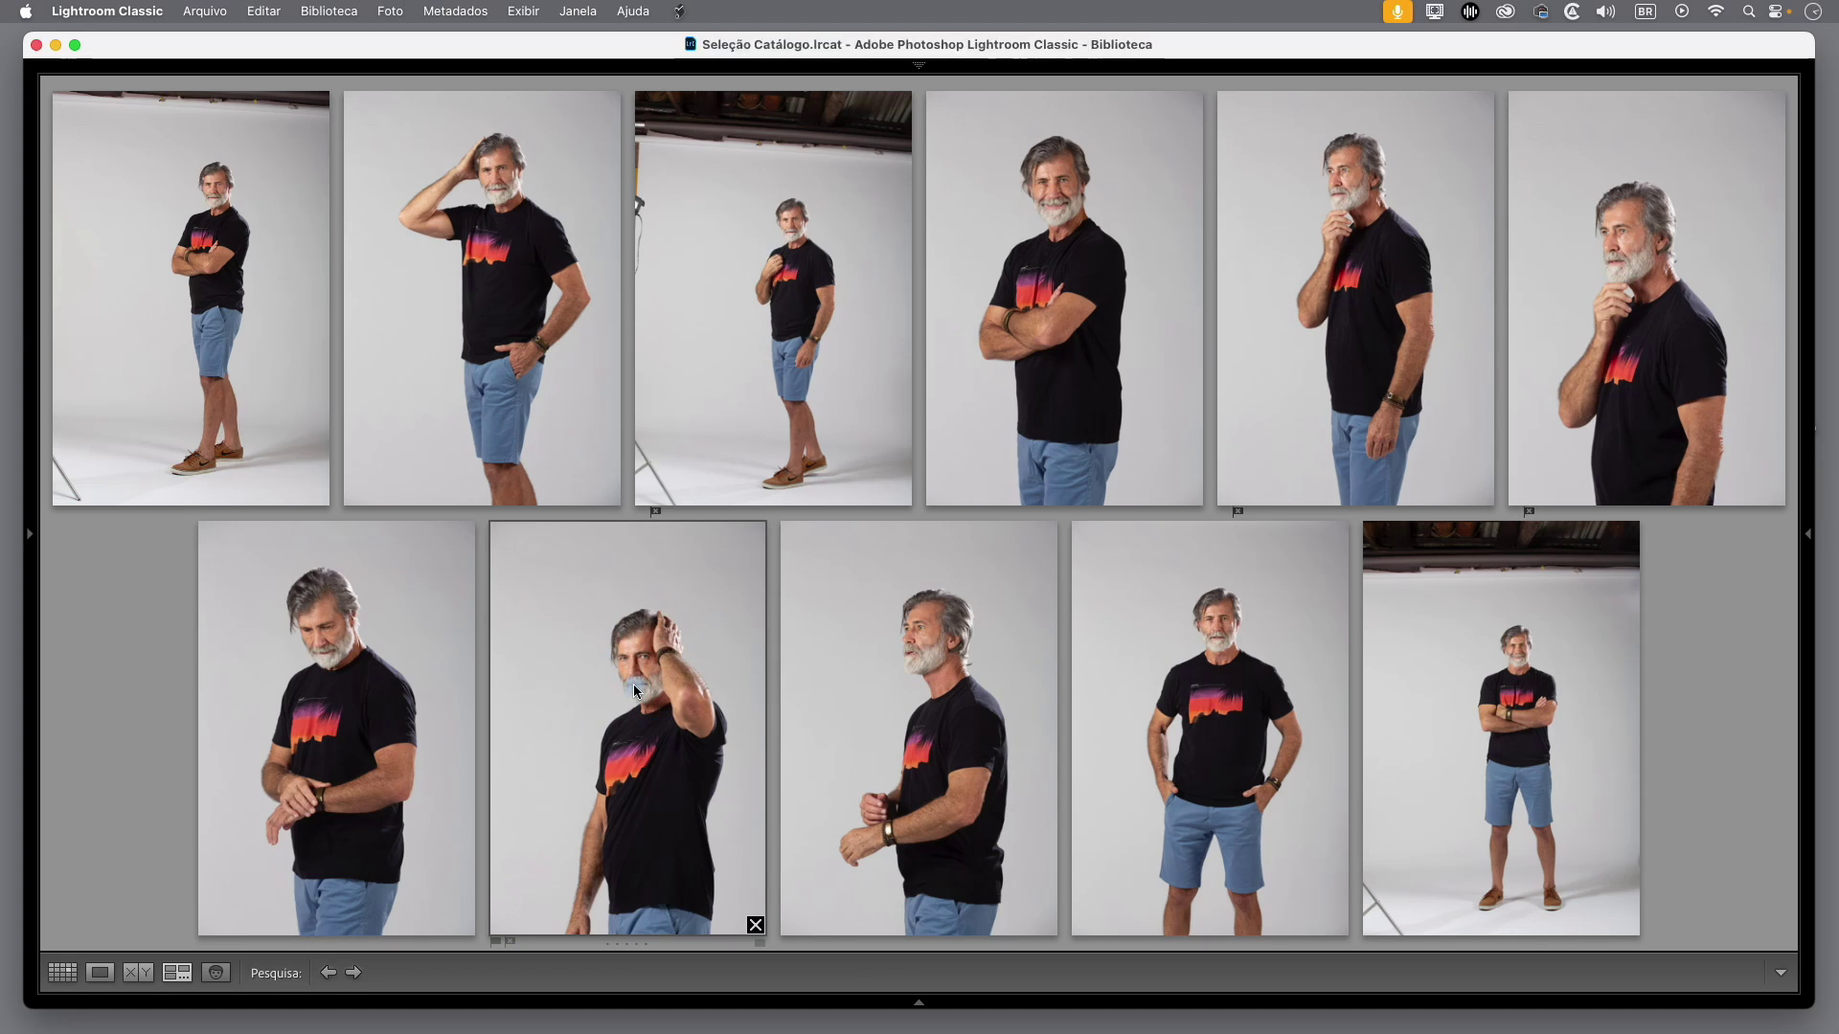
key(x)
click(954, 672)
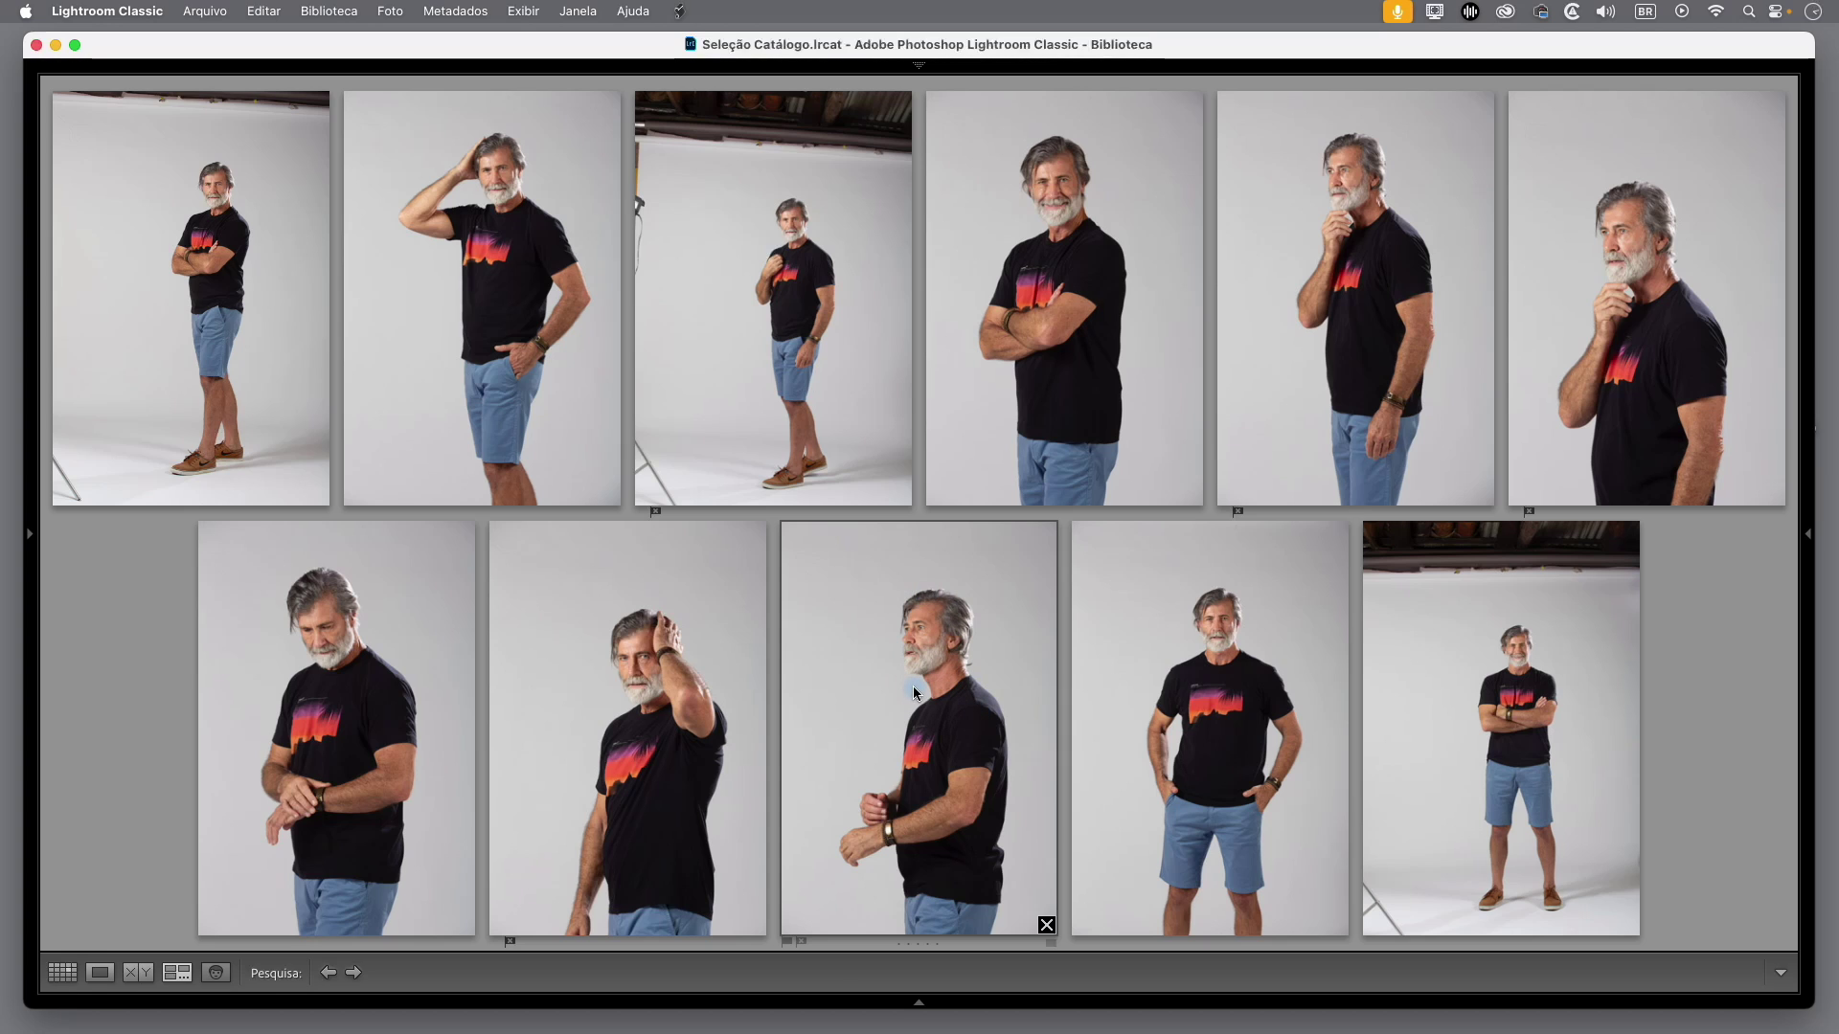
key(x)
click(1547, 637)
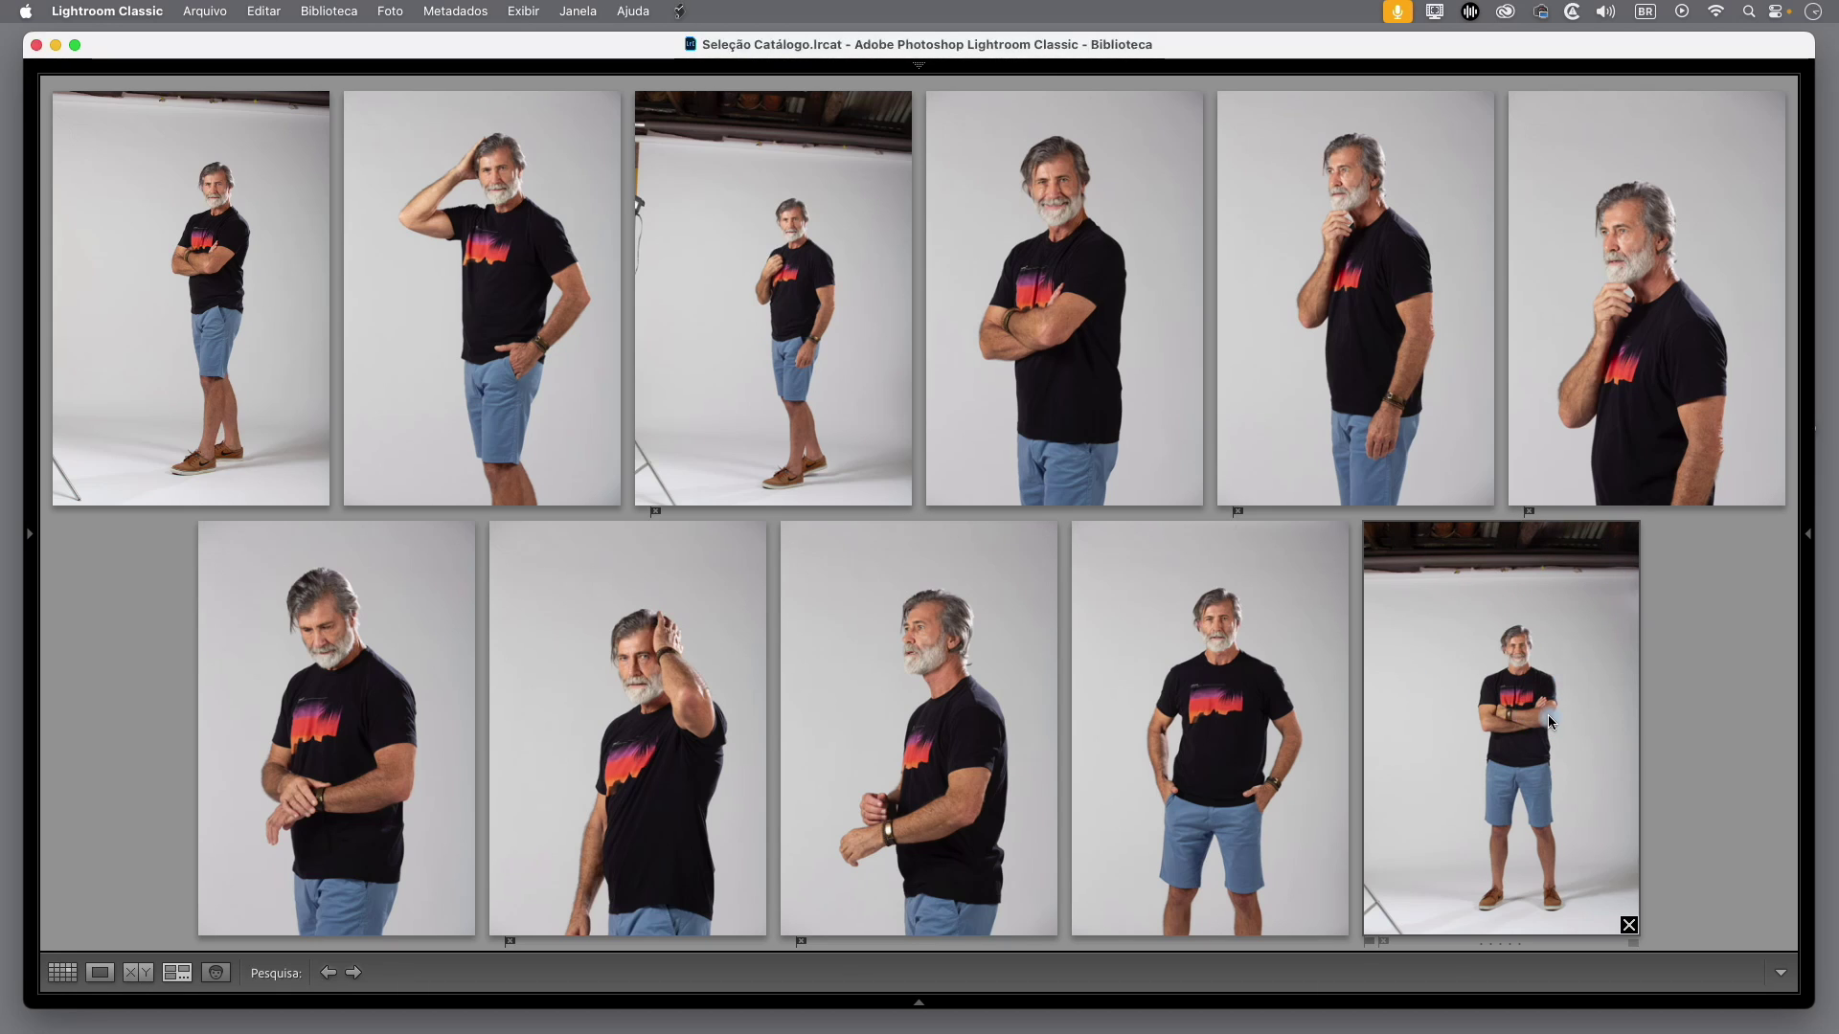
key(x)
key(shift+Tab)
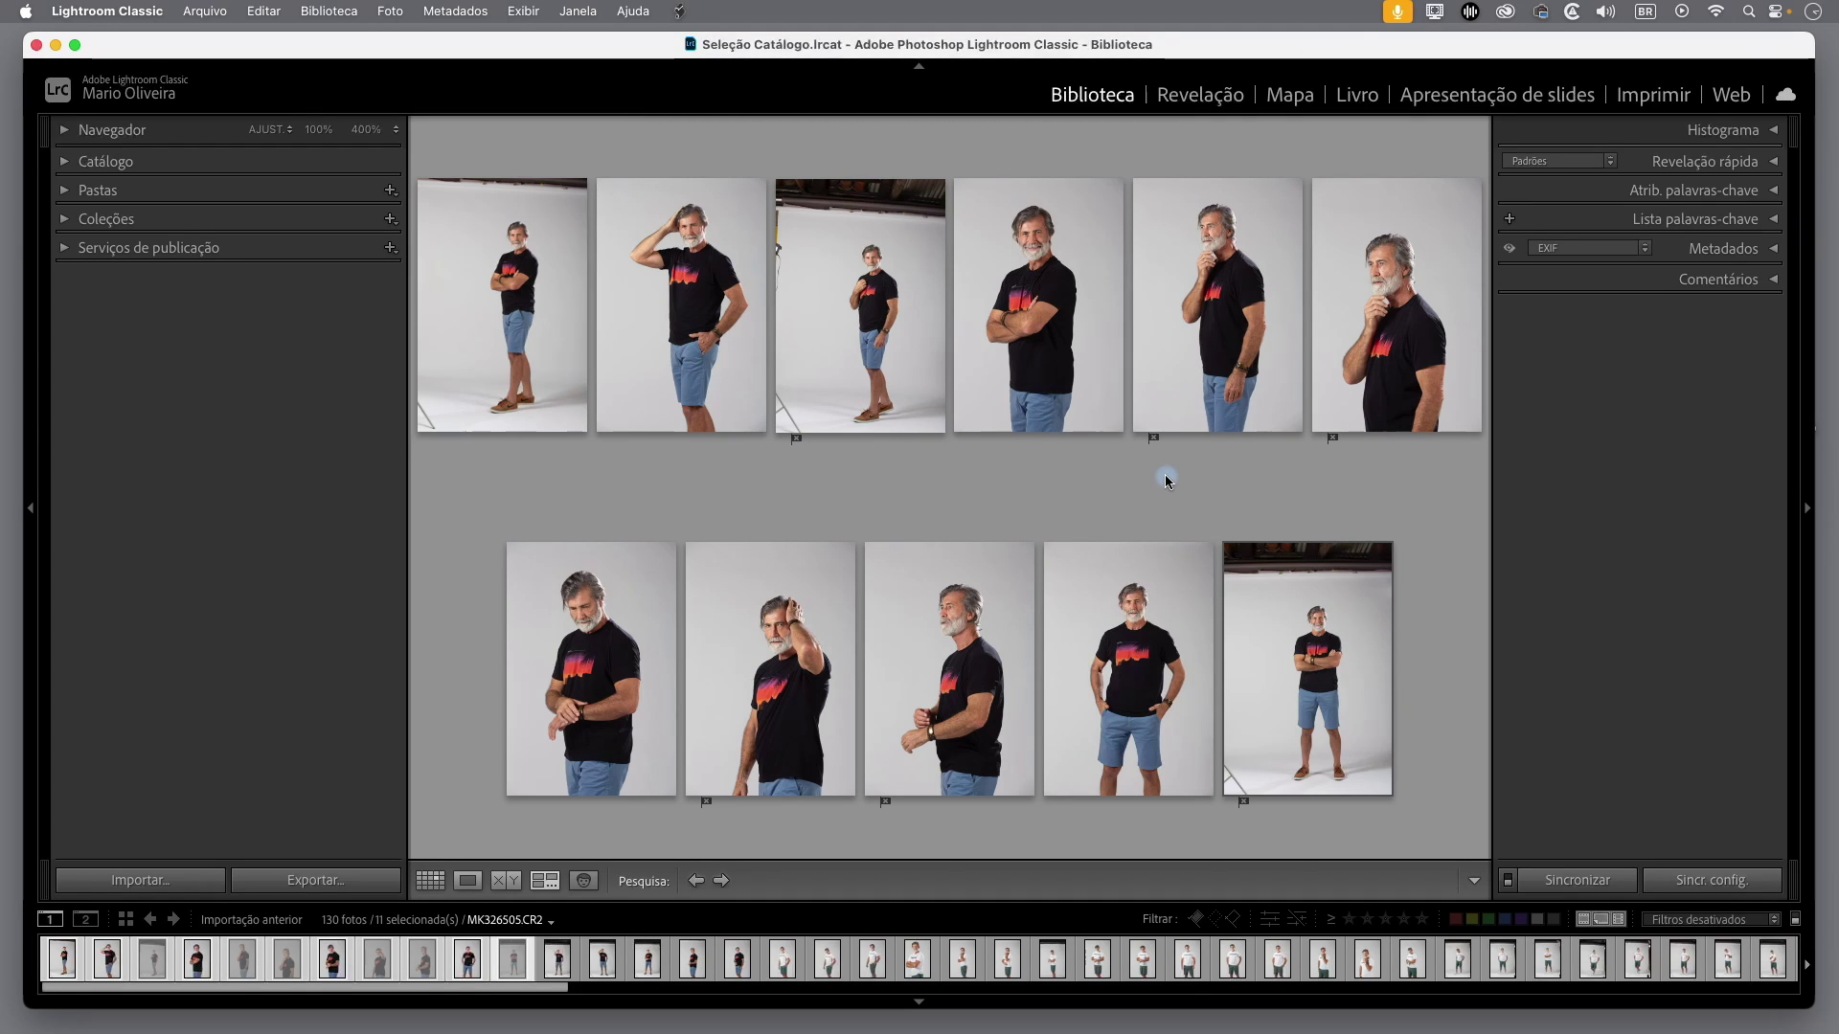
key(g)
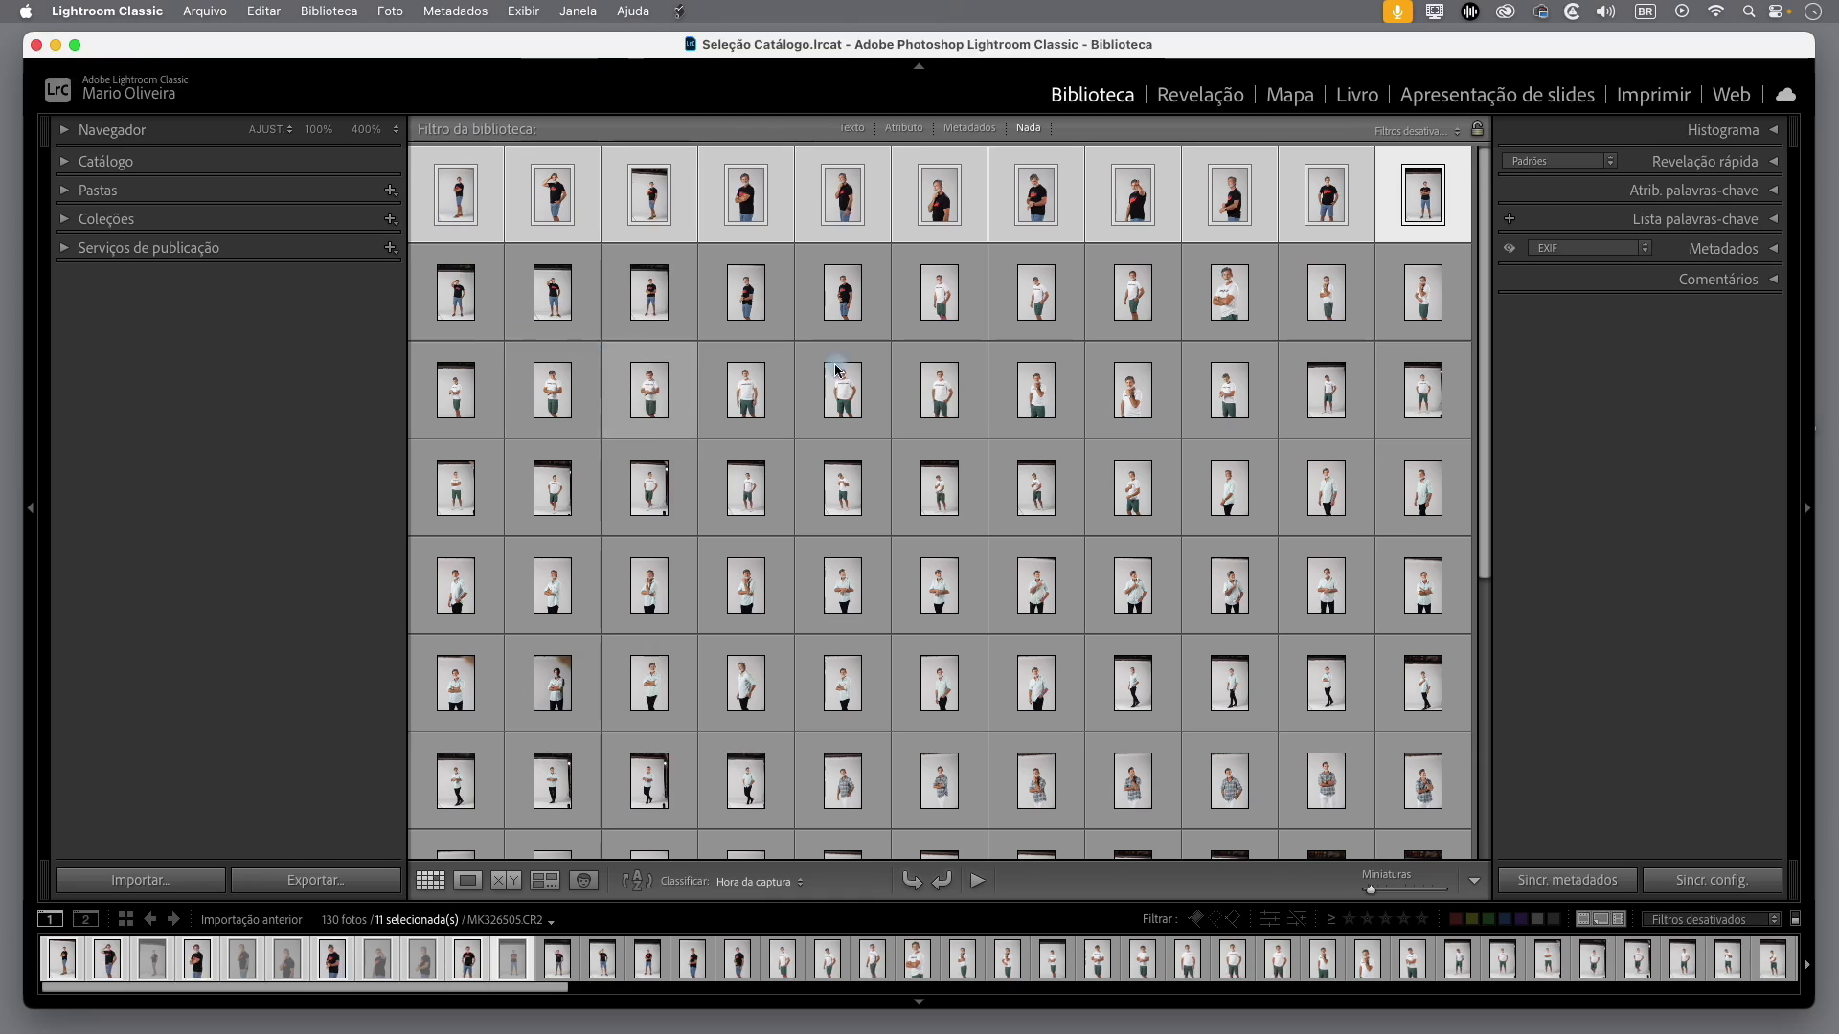
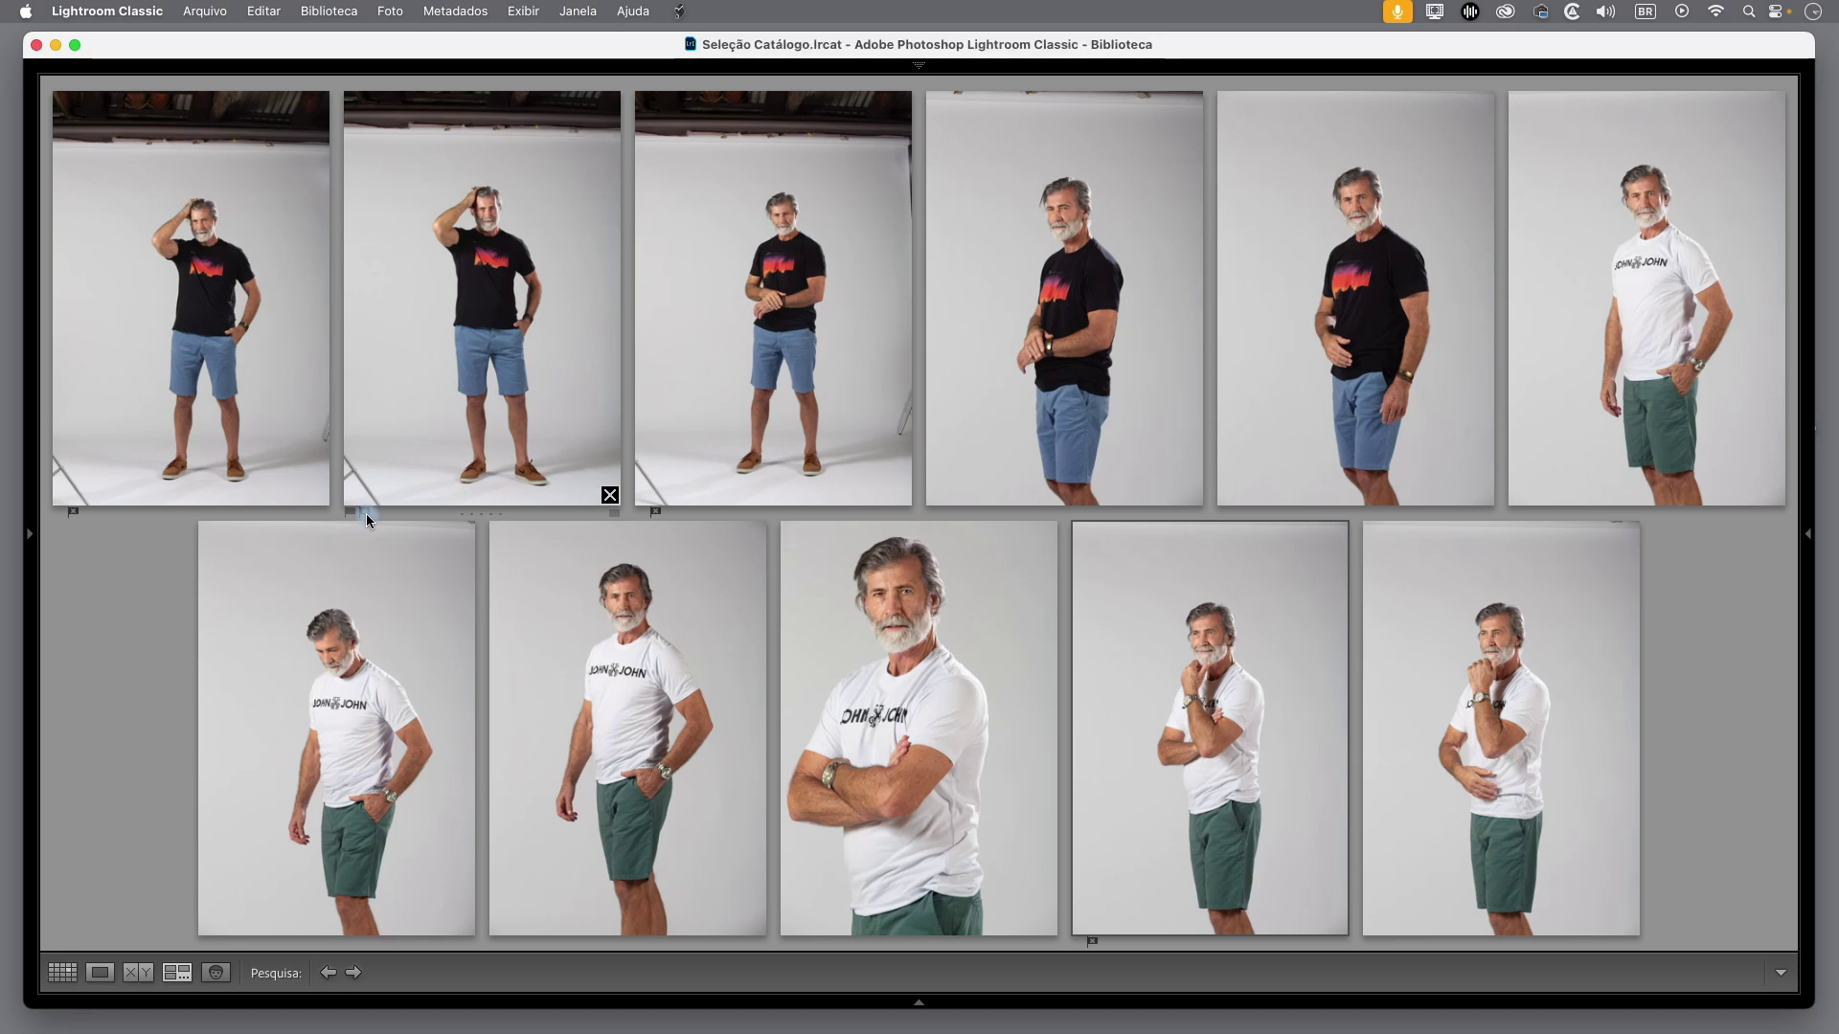
- Flag the second photo of the upper row as rejected and go back to the grid with all panels shown
click(365, 513)
key(shift+Tab)
key(g)
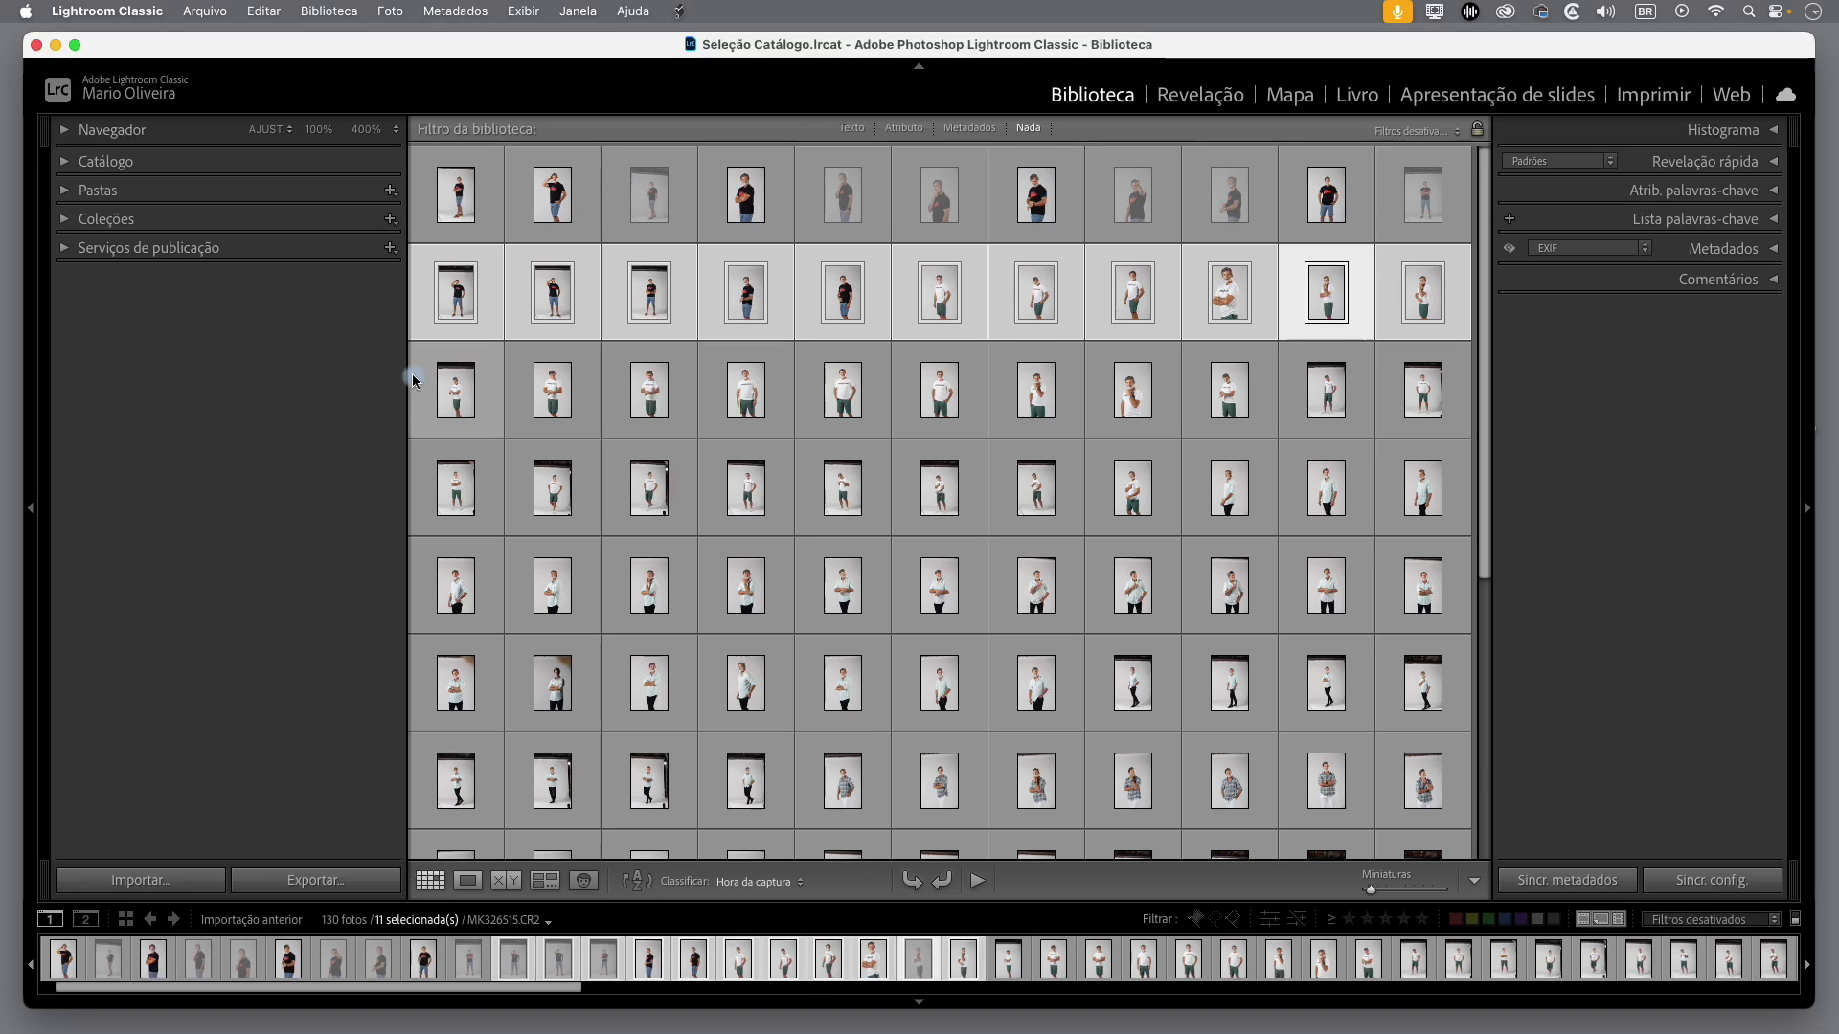
- Select all photos in the third grid row and compare them in Survey view with the panels hidden
click(471, 401)
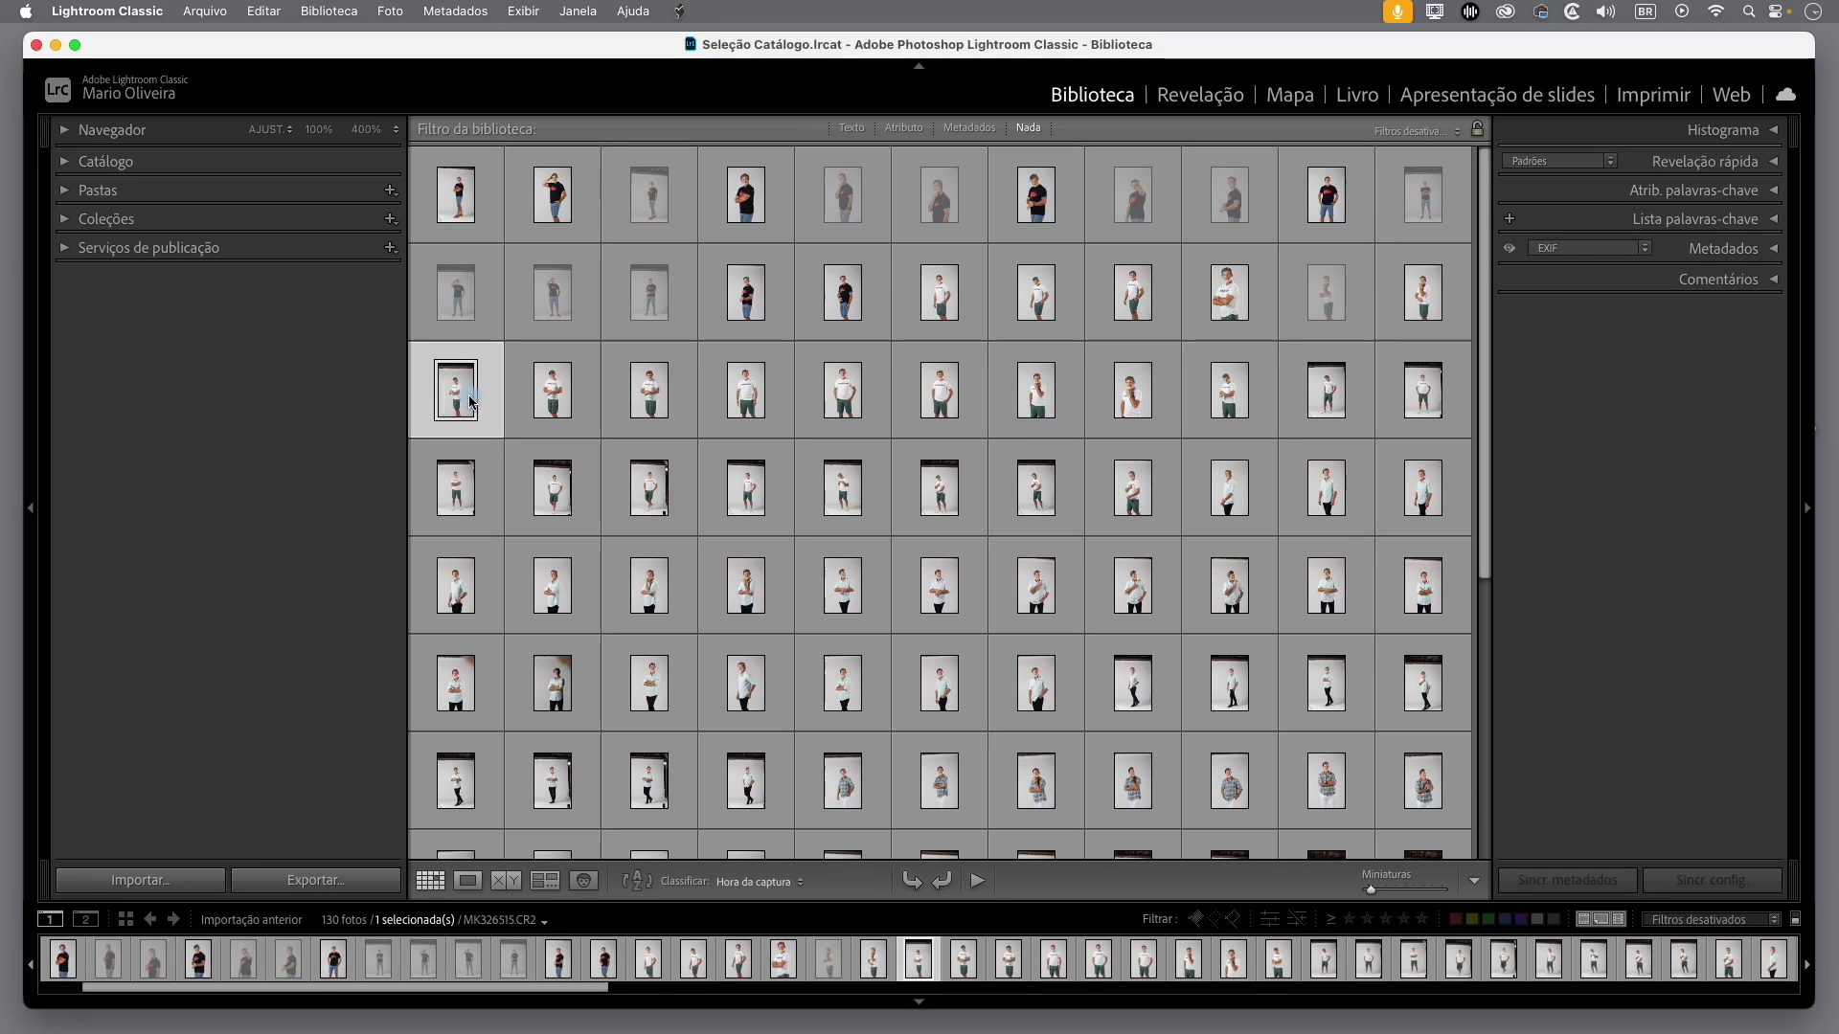
shift+click(1429, 405)
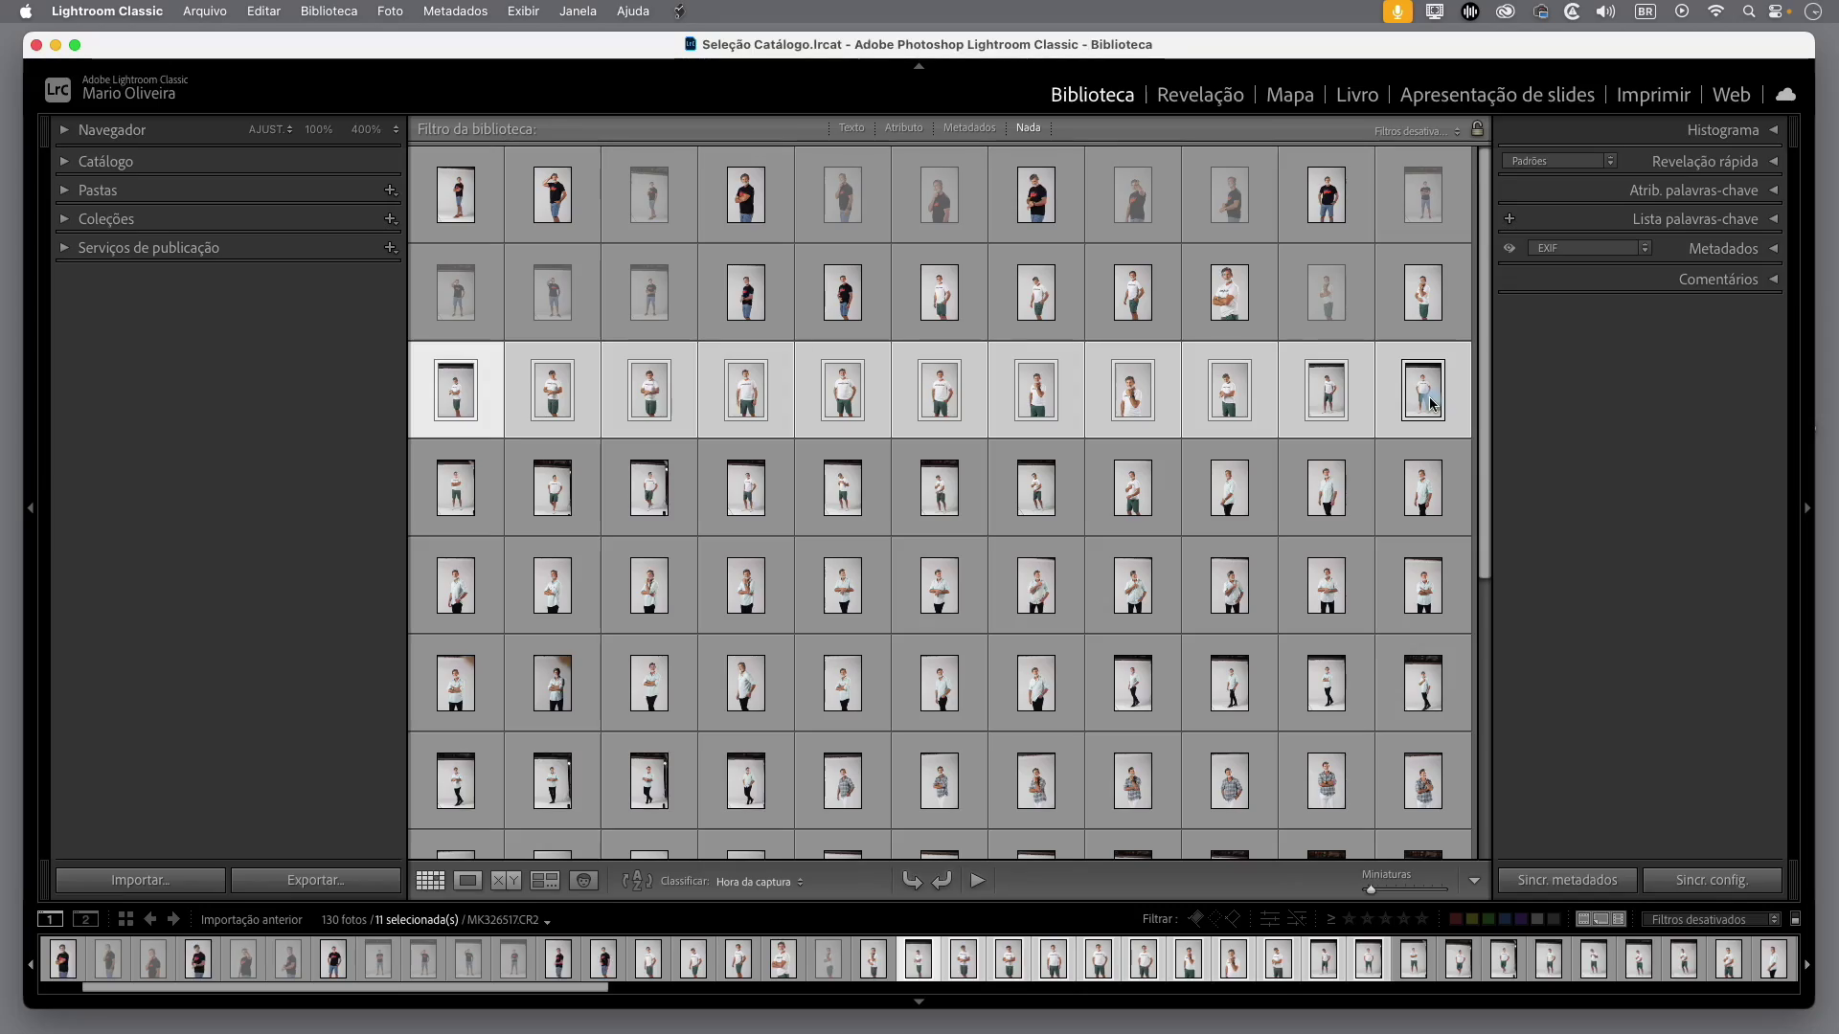
key(n)
key(shift+Tab)
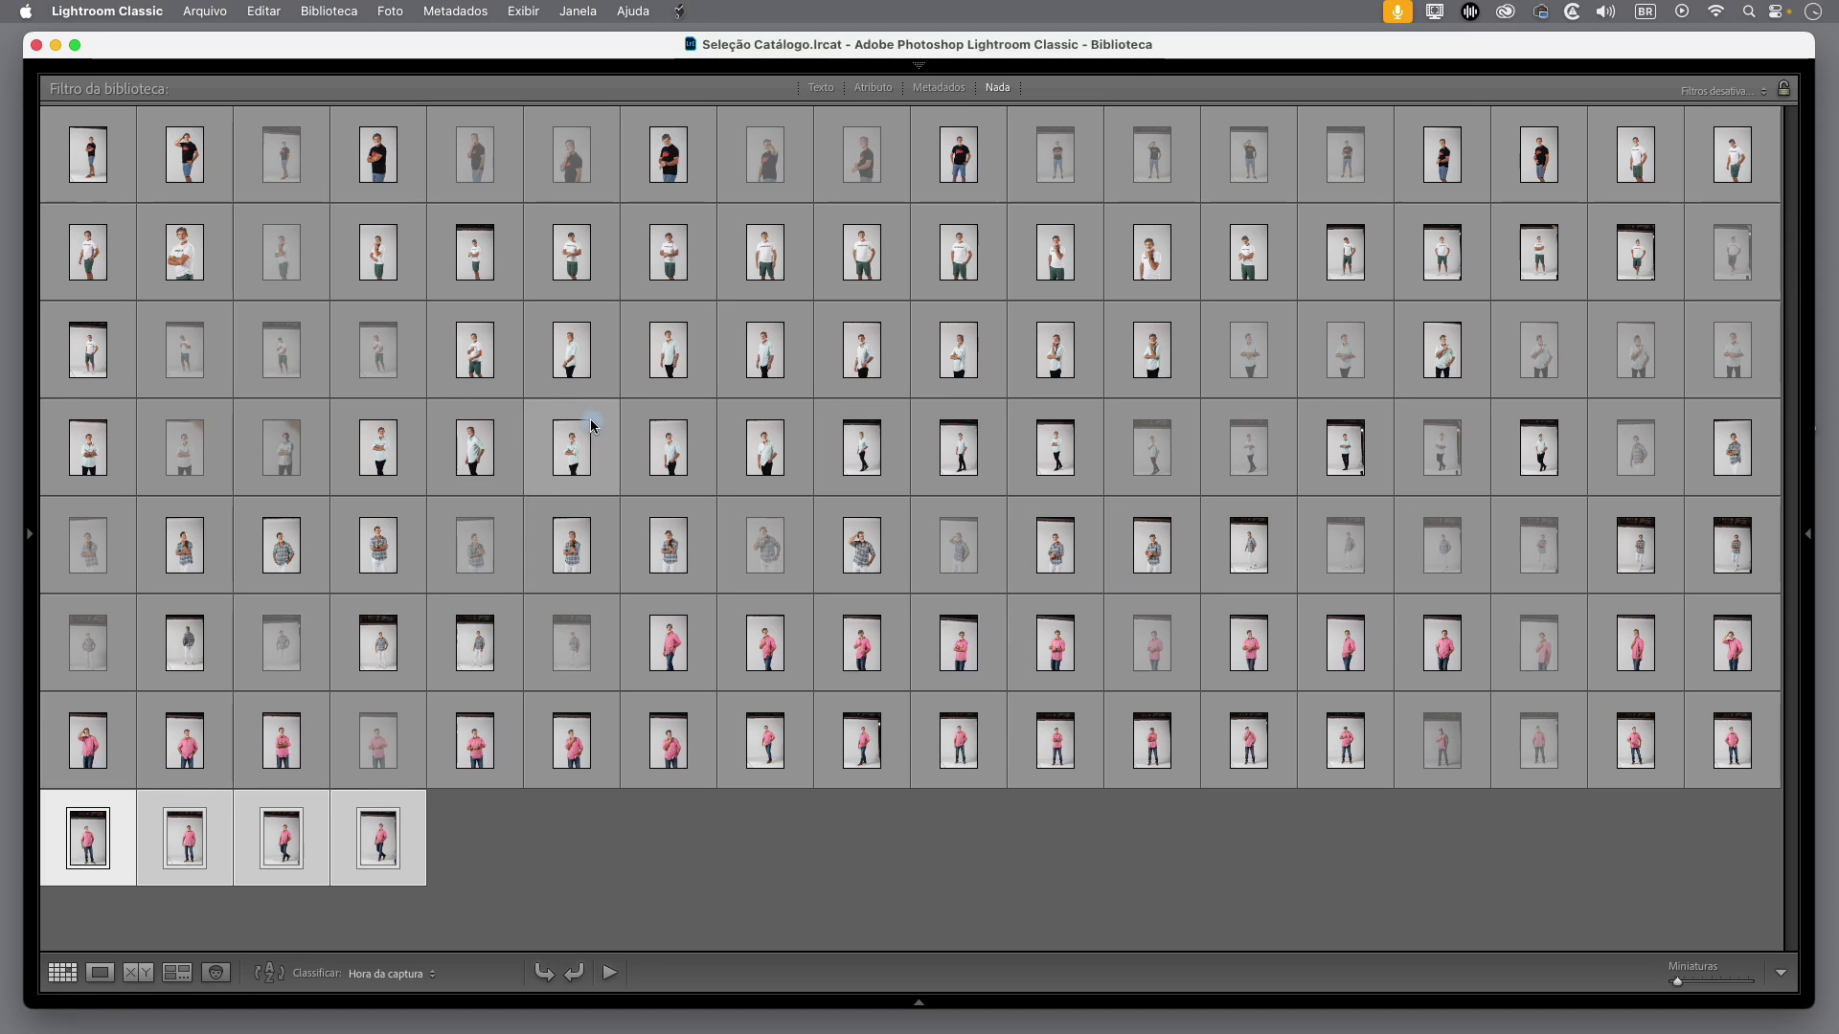
- Show the filmstrip at a taller height and enlarge the grid thumbnails to eleven per row
click(919, 1008)
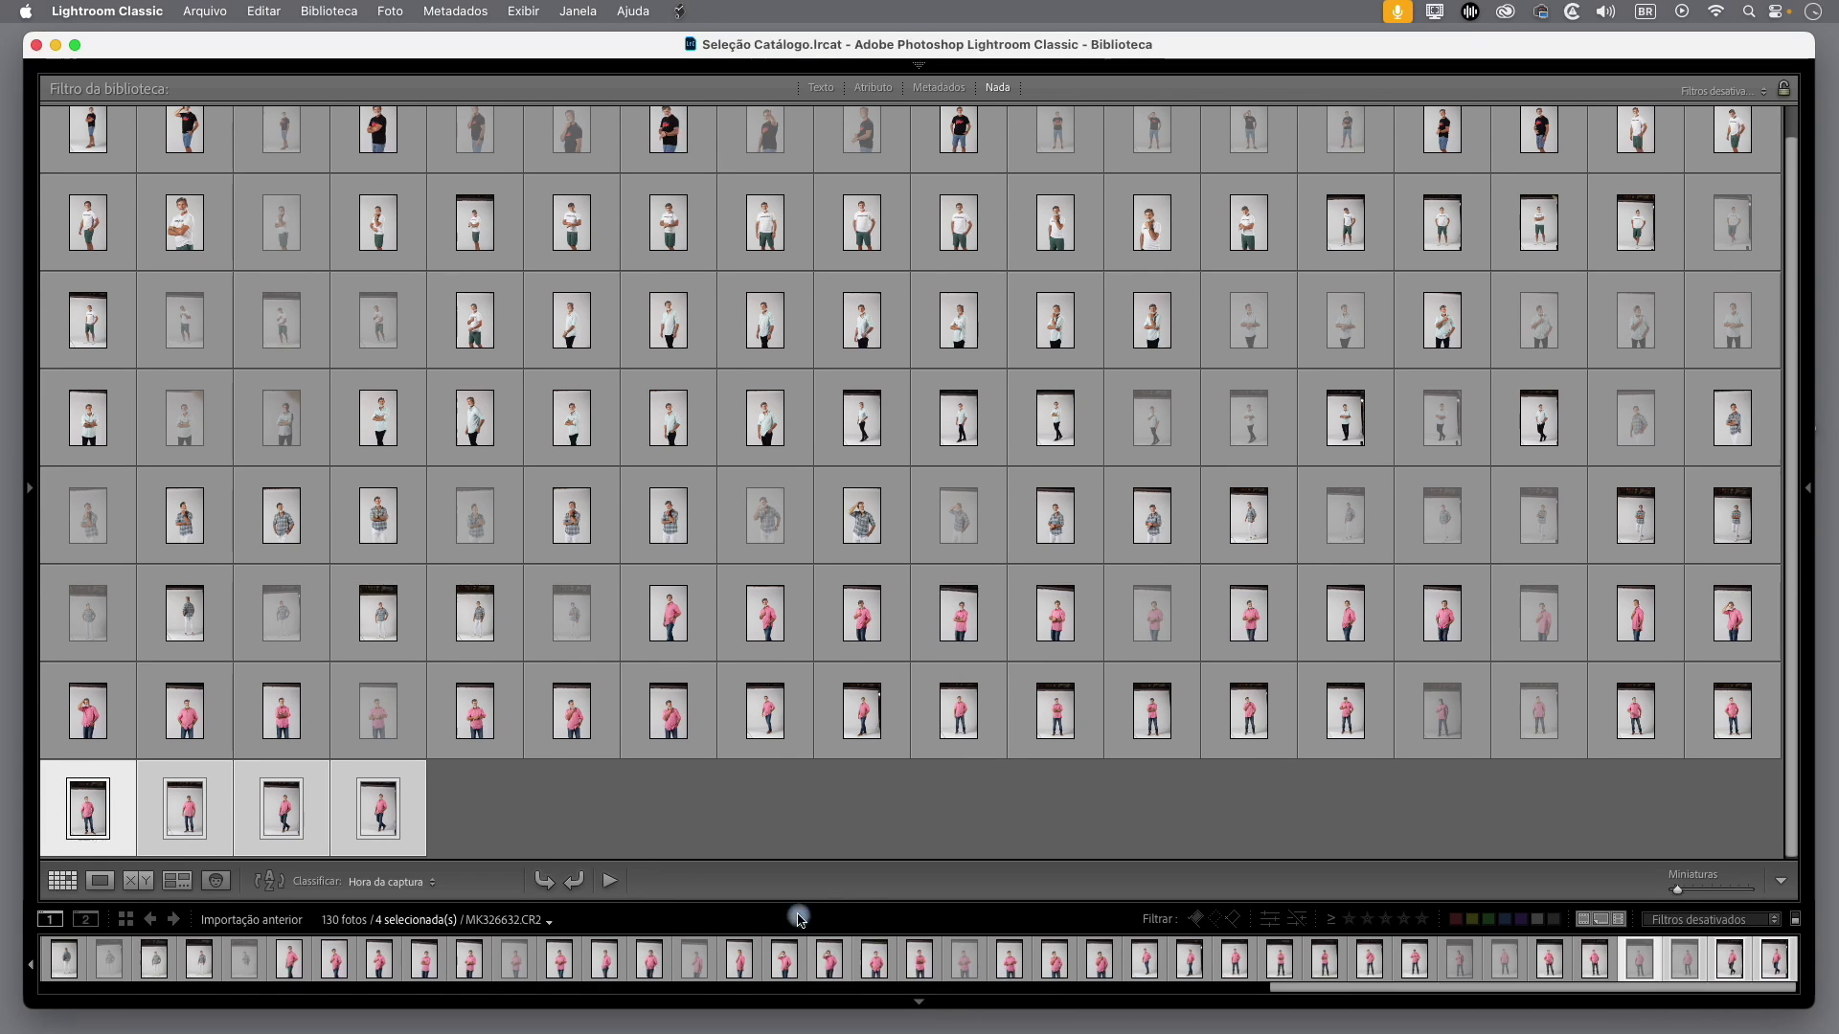
drag(865, 904, 862, 760)
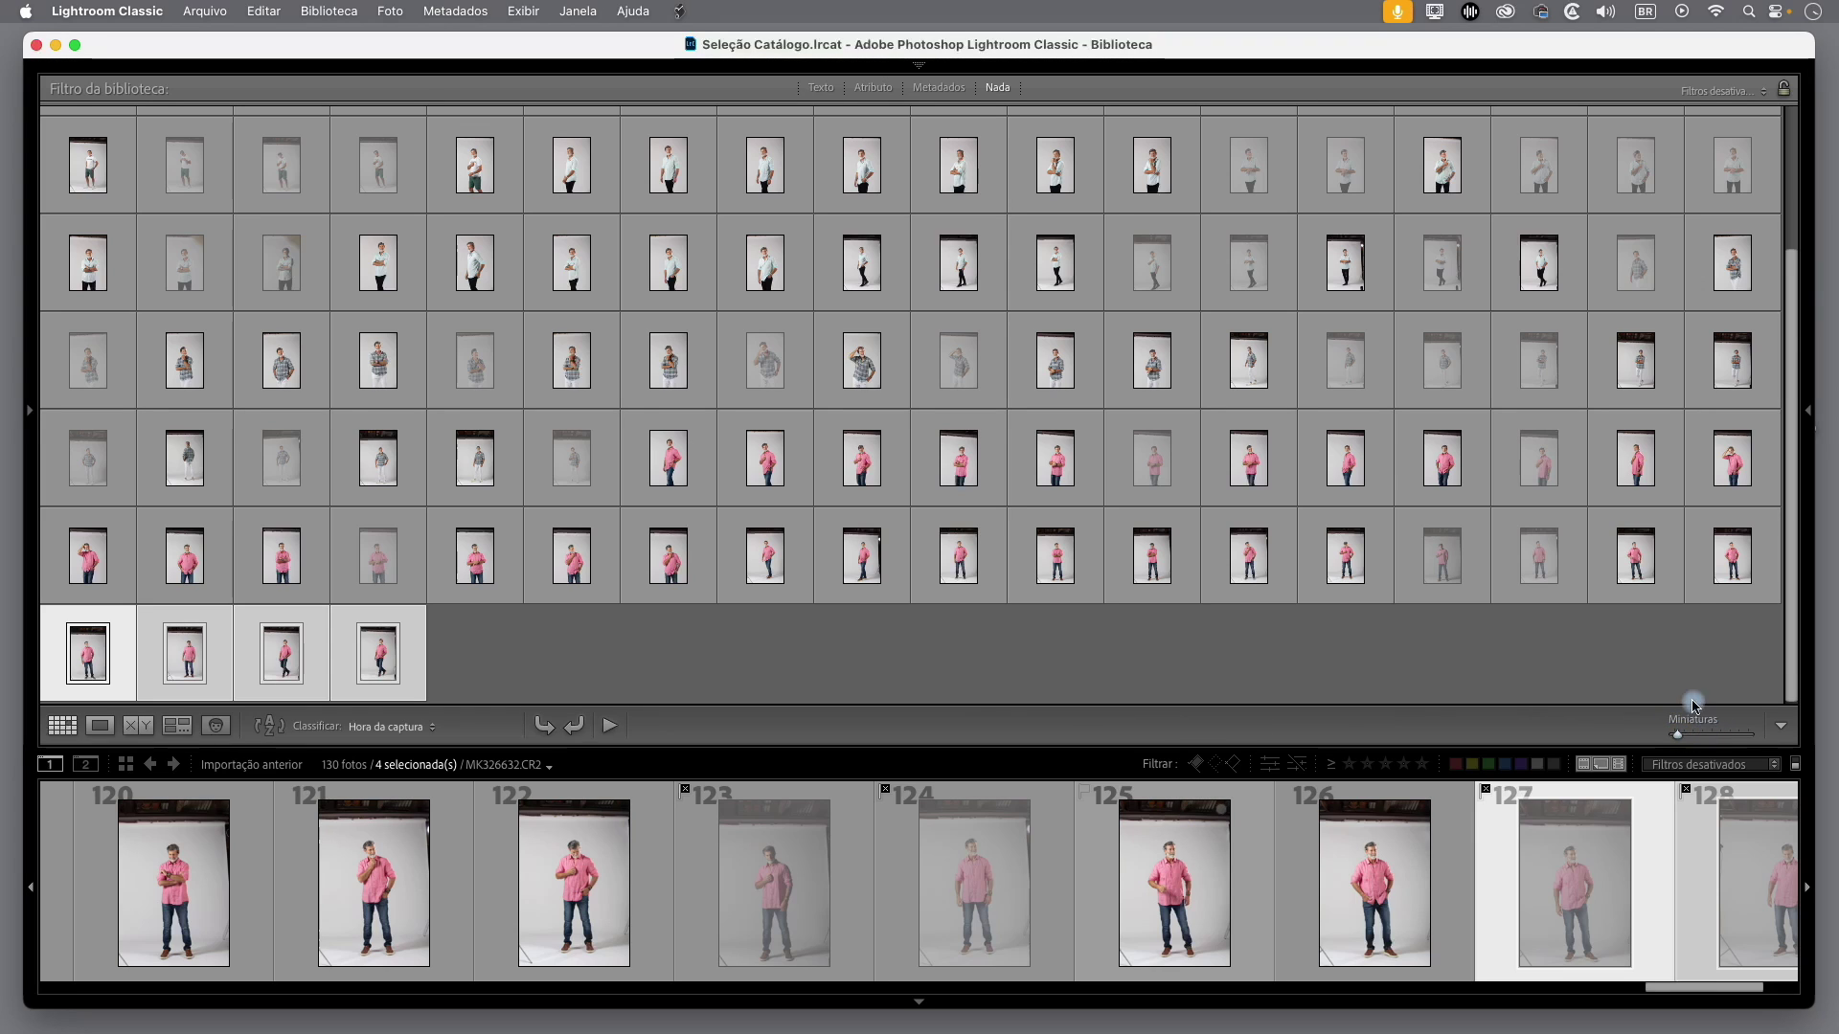
drag(1681, 741, 1711, 745)
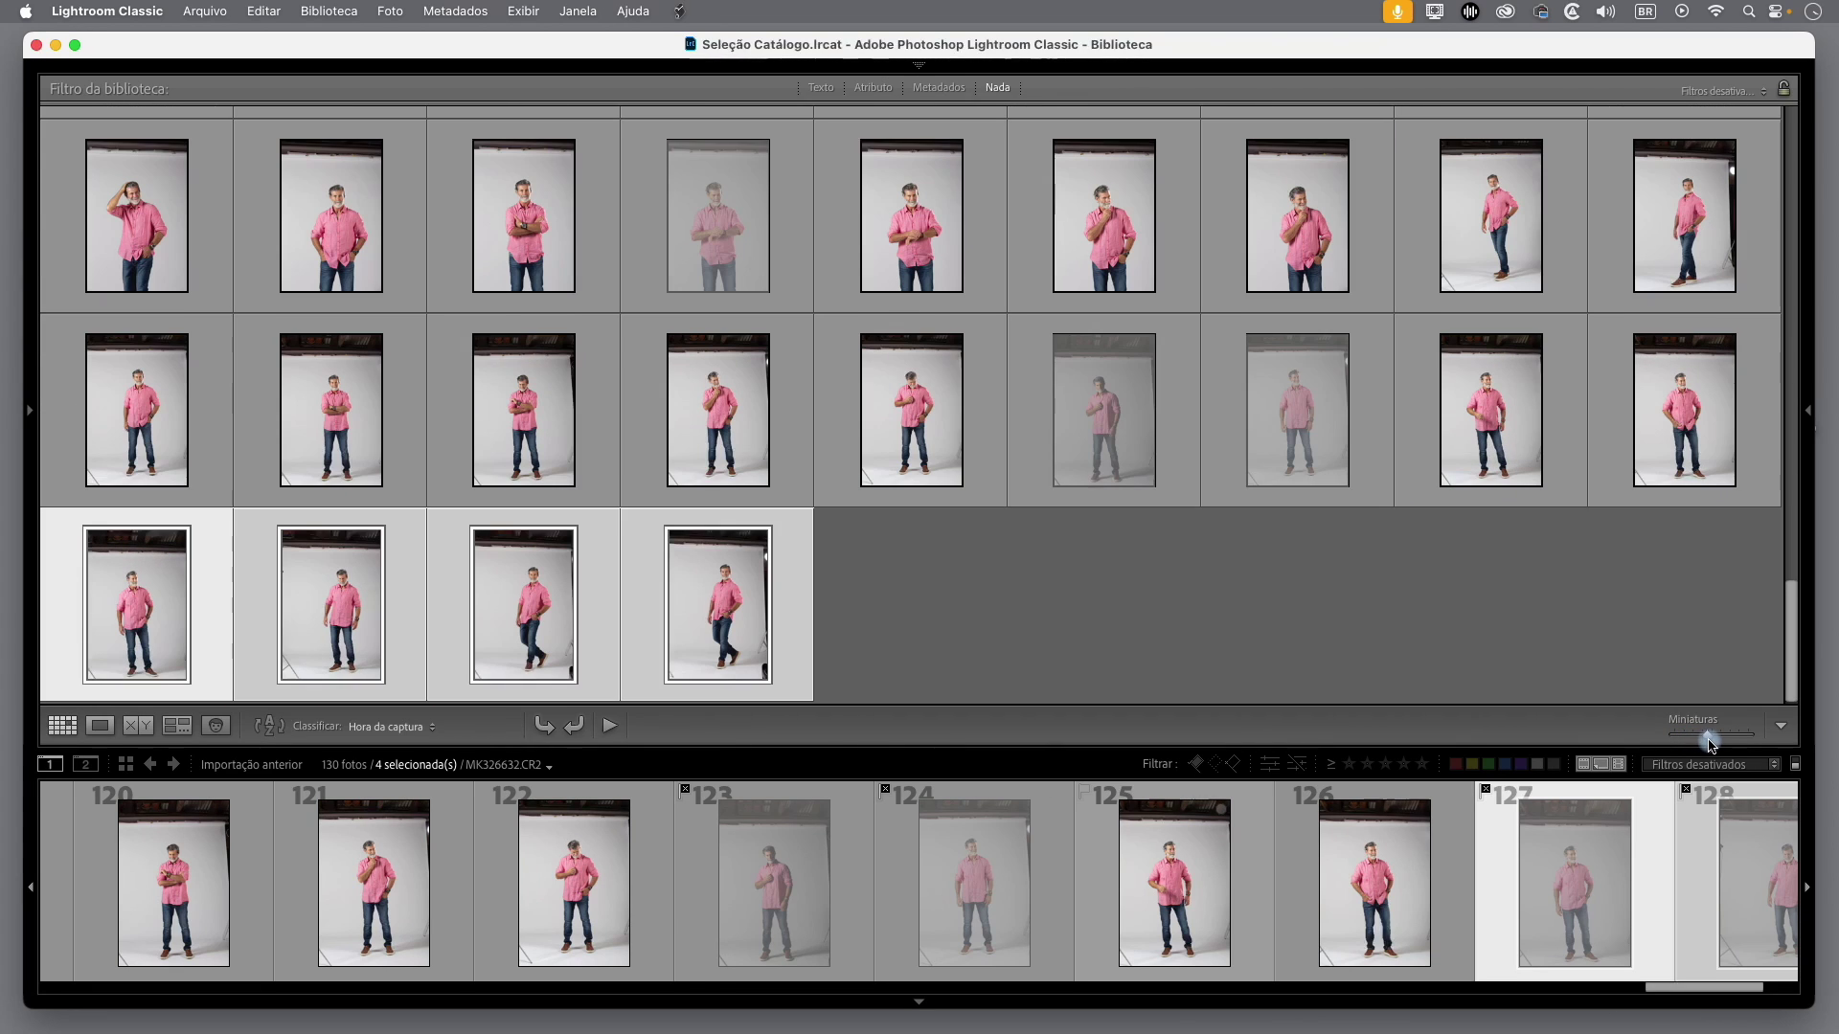
scroll(1151, 487, up, 5)
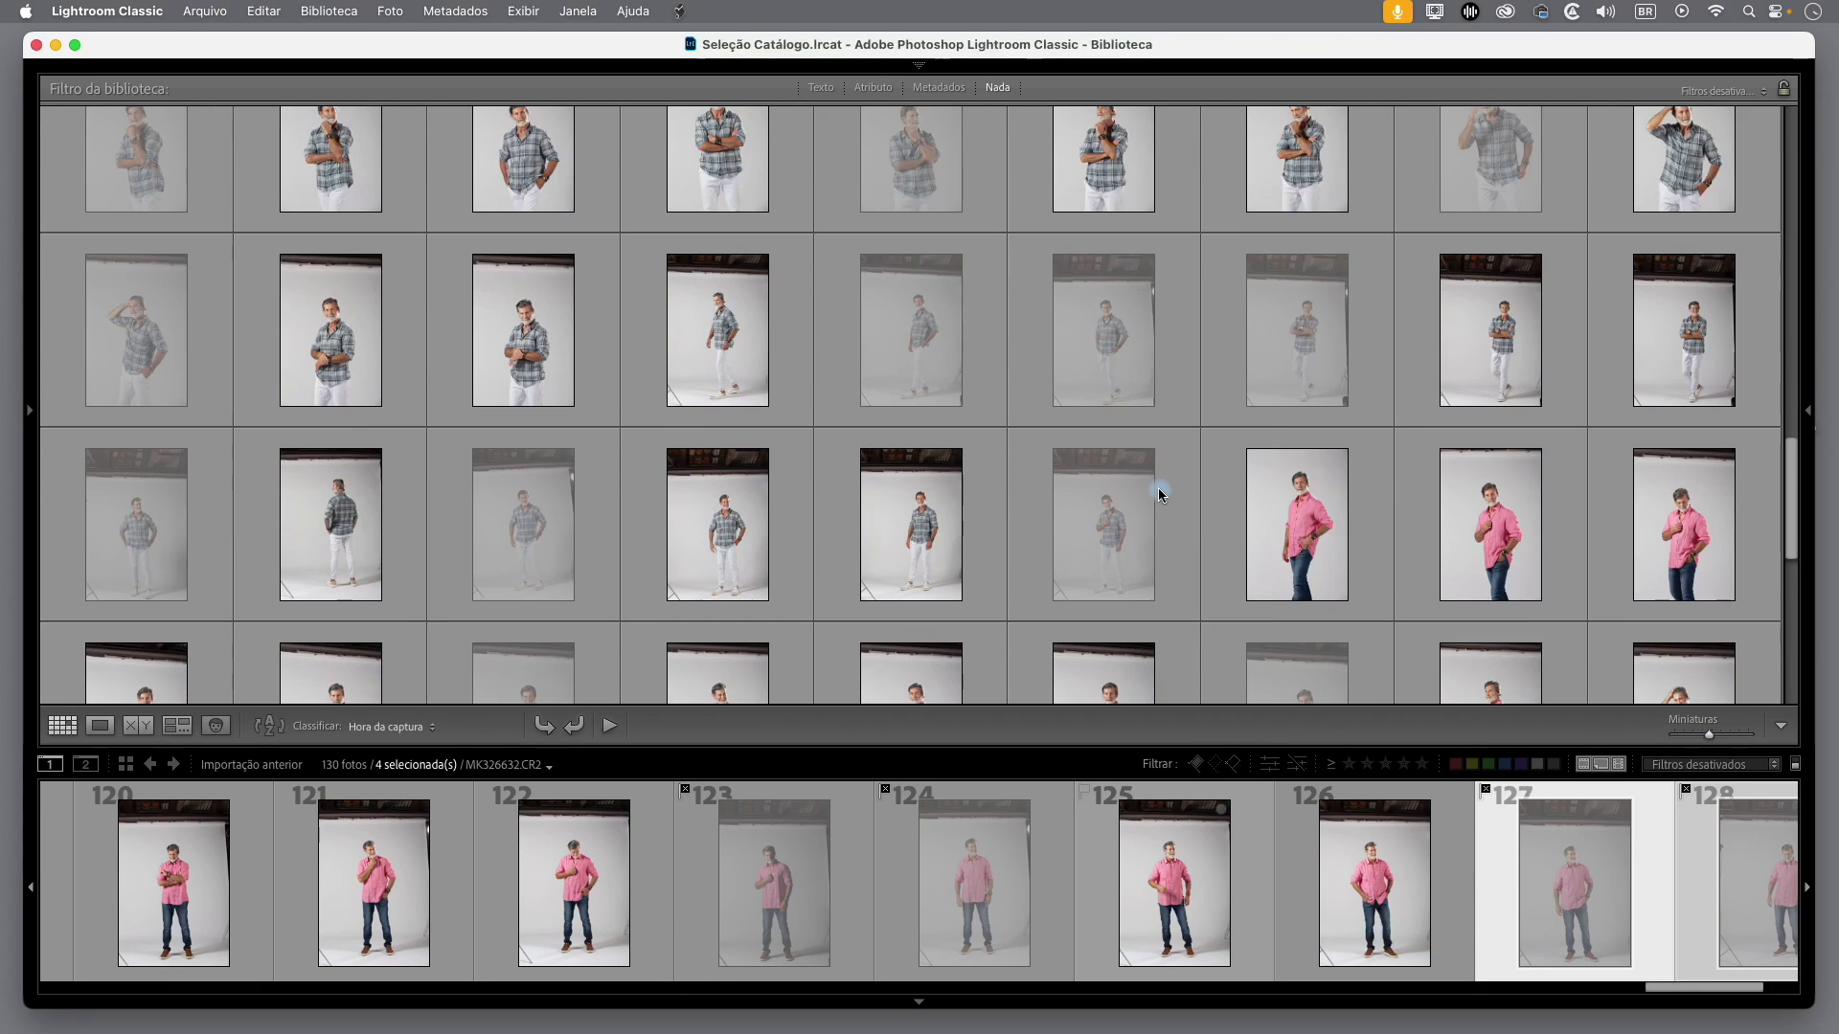
scroll(1157, 486, up, 5)
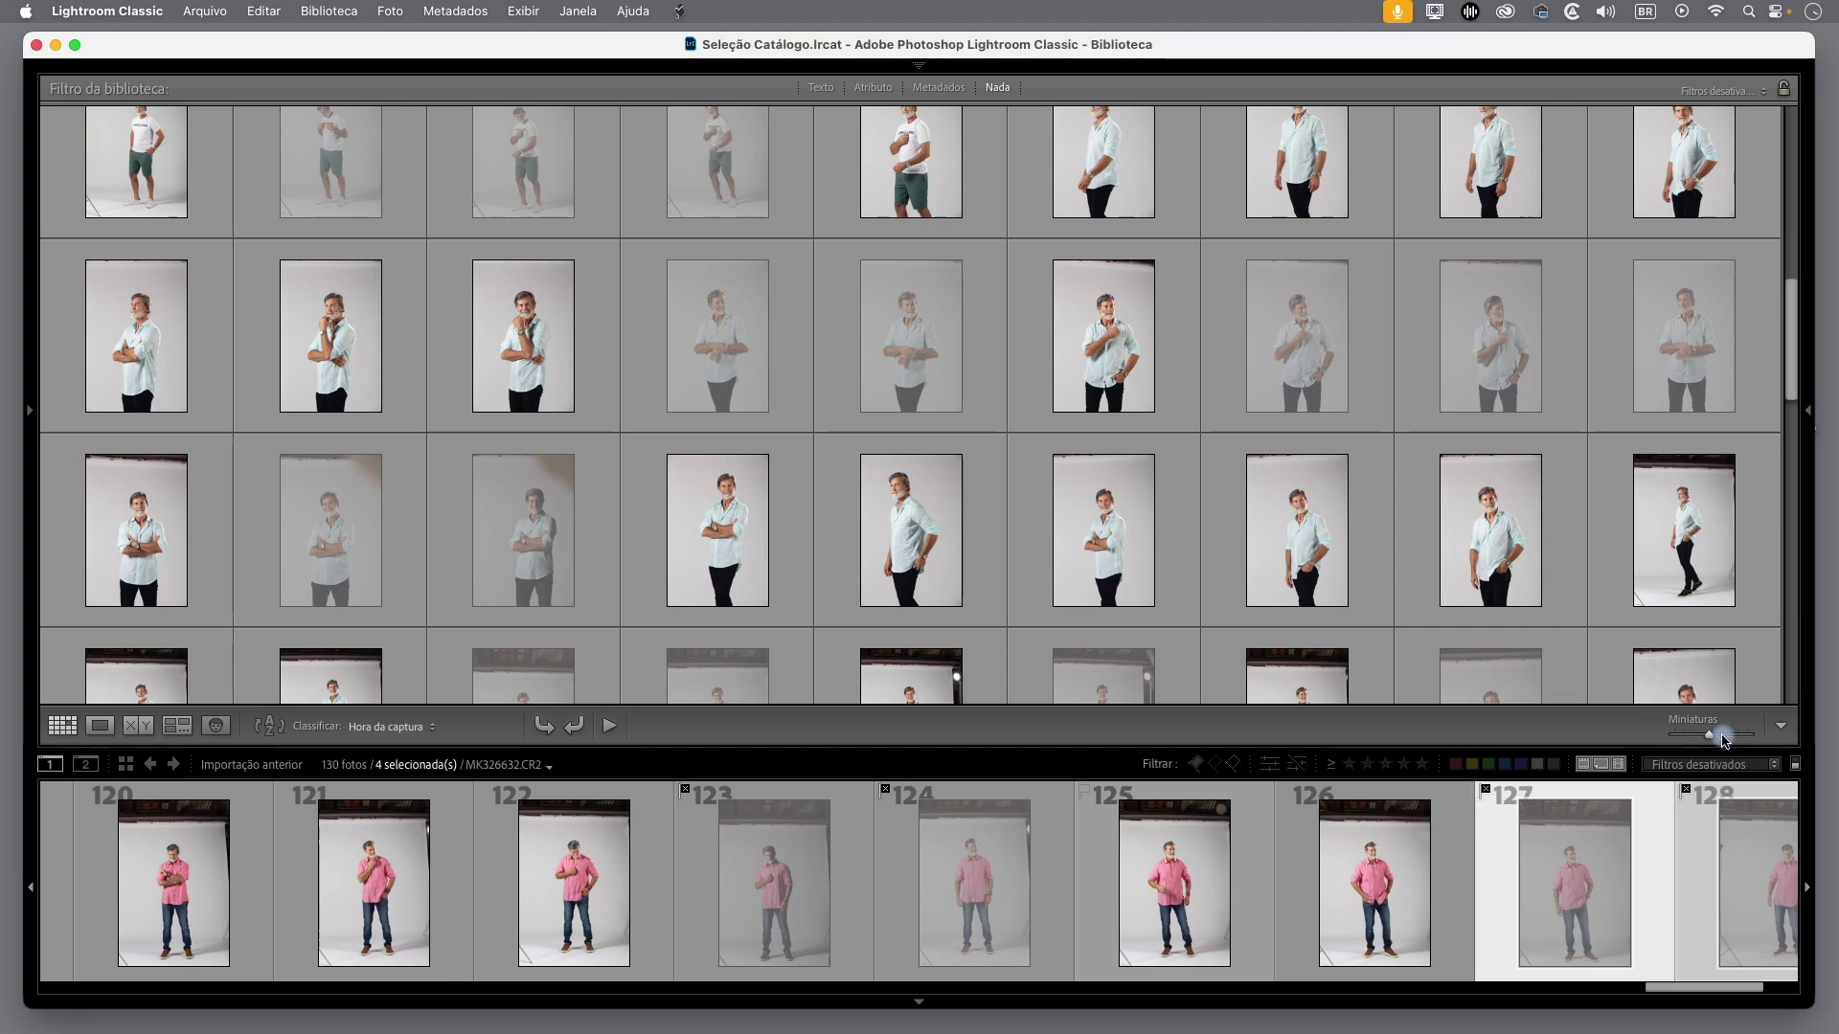
drag(1713, 735, 1707, 739)
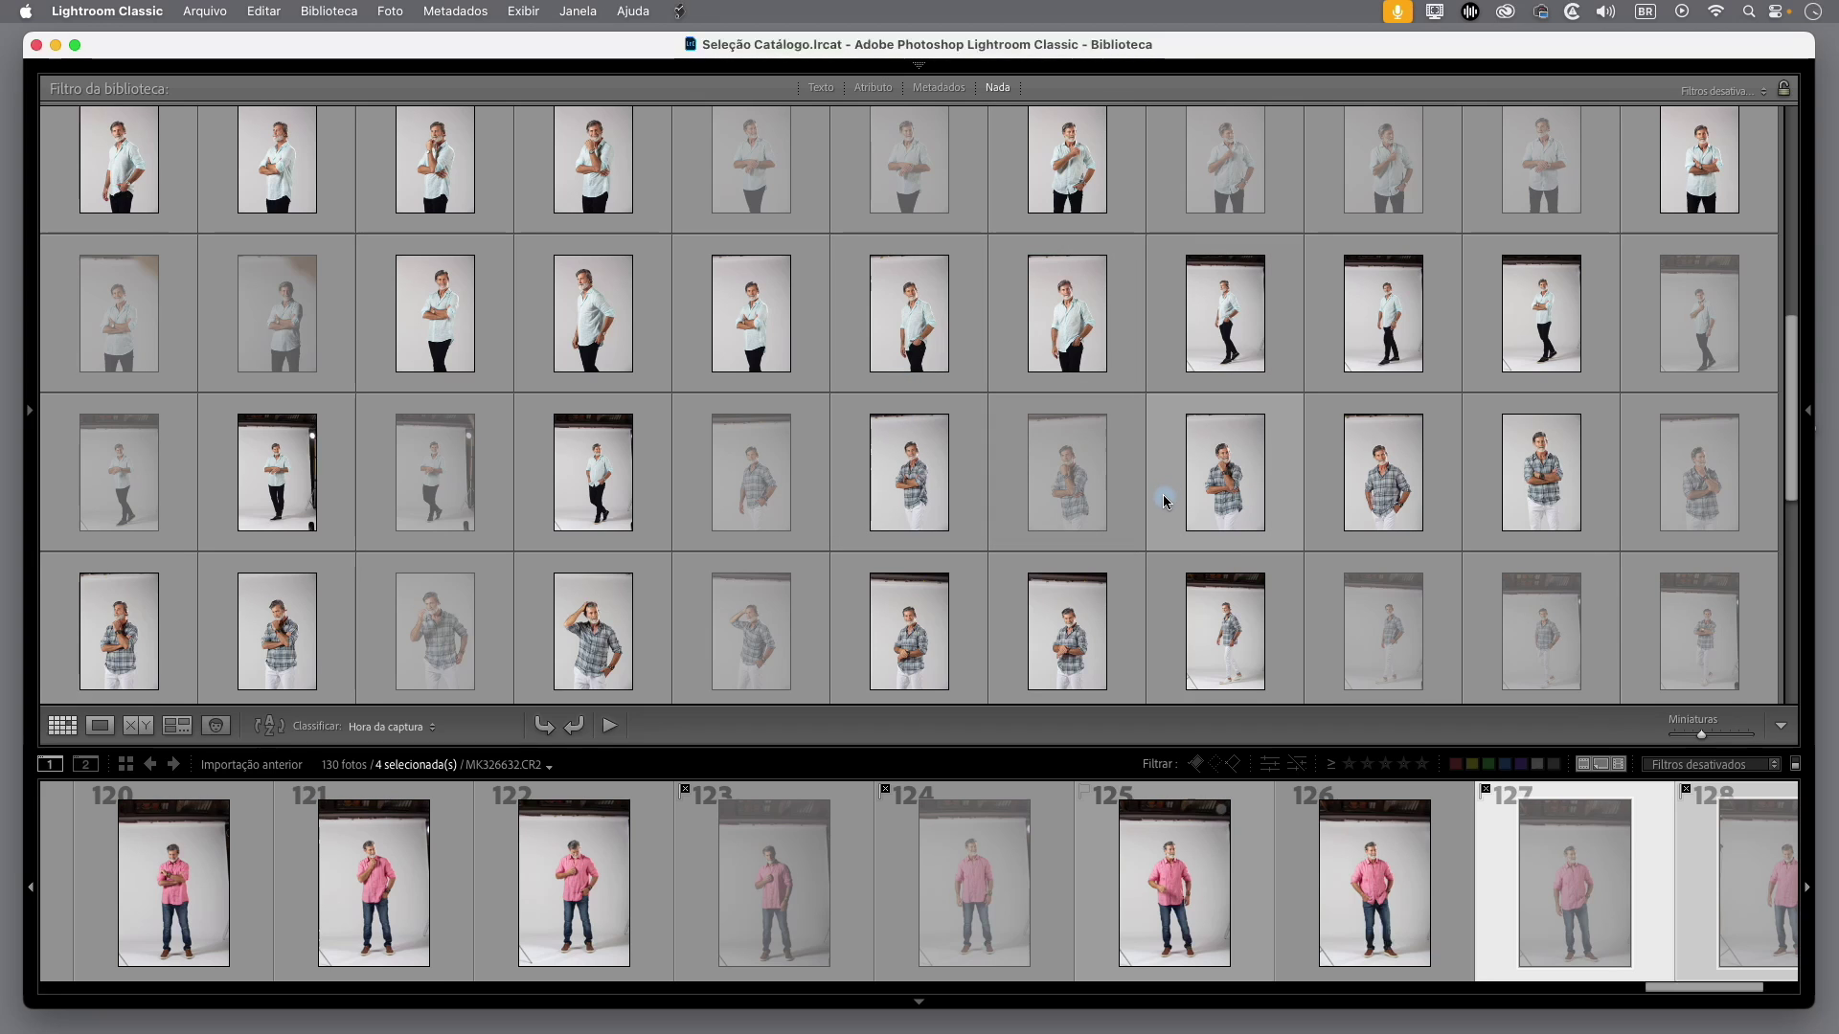
- Hide the toolbar and show it again, then review its list of optional controls, including the thumbnail size
key(t)
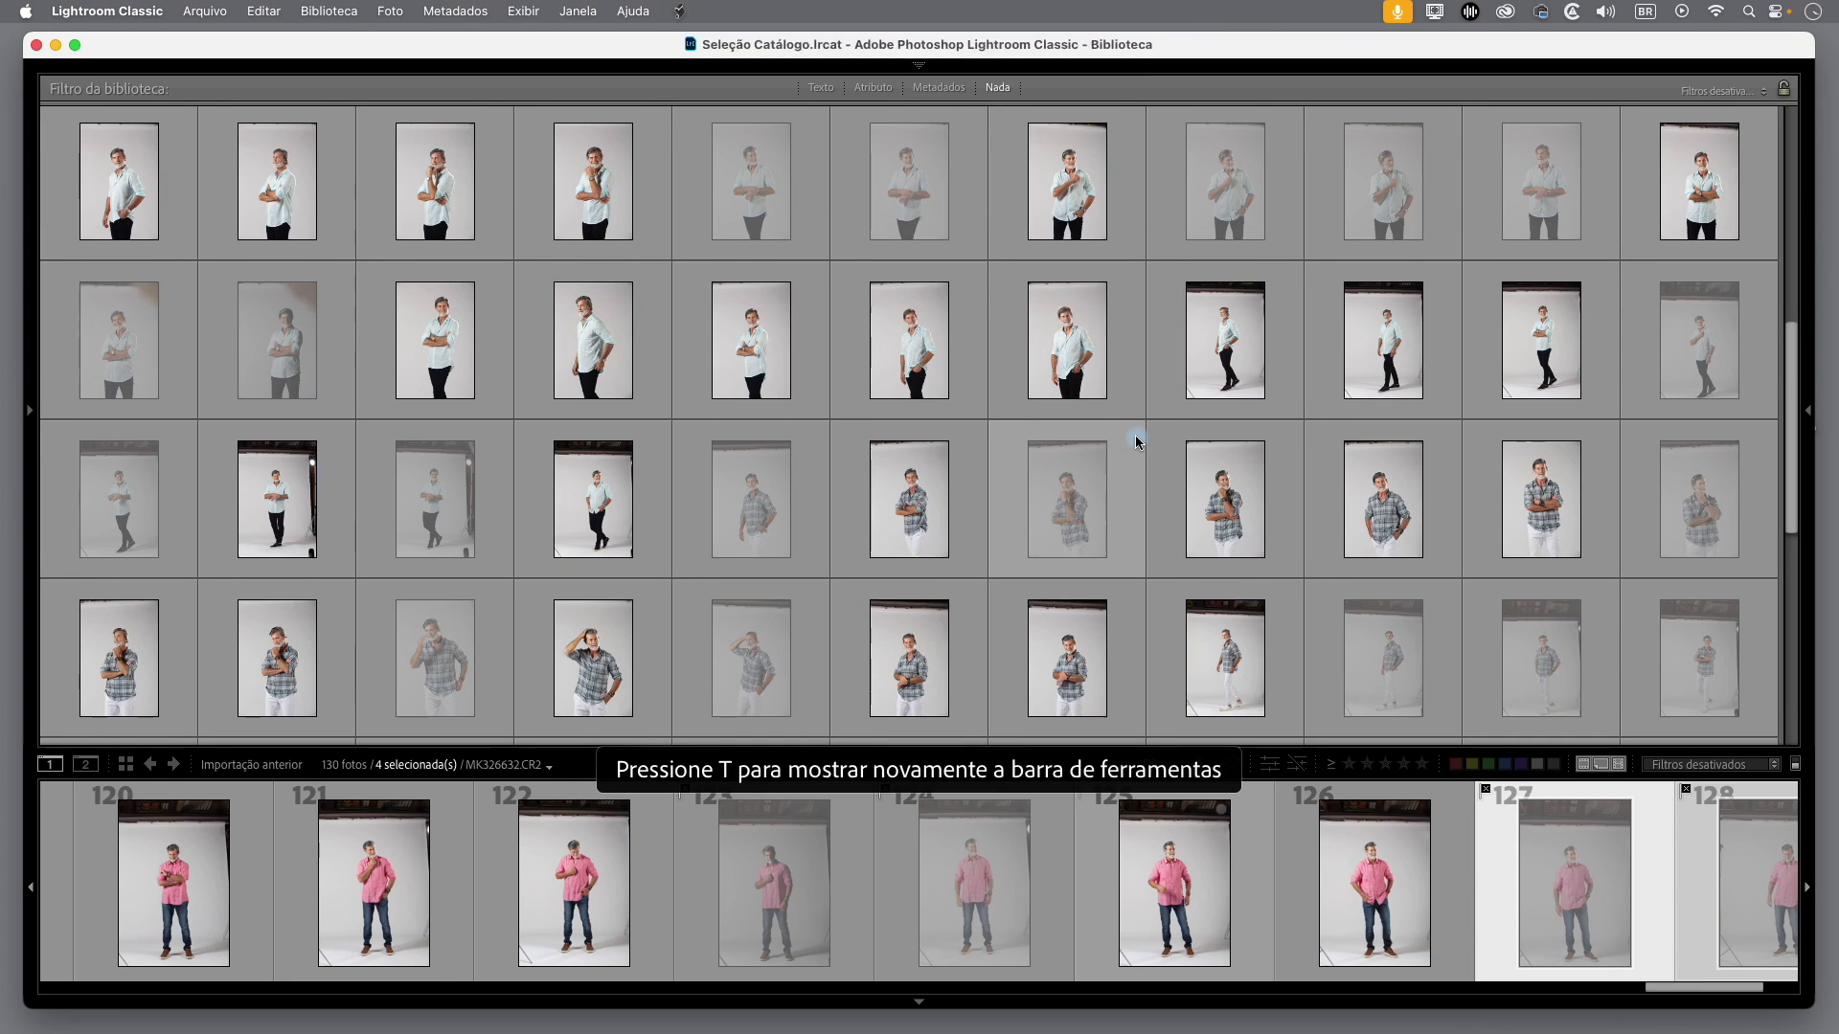
key(t)
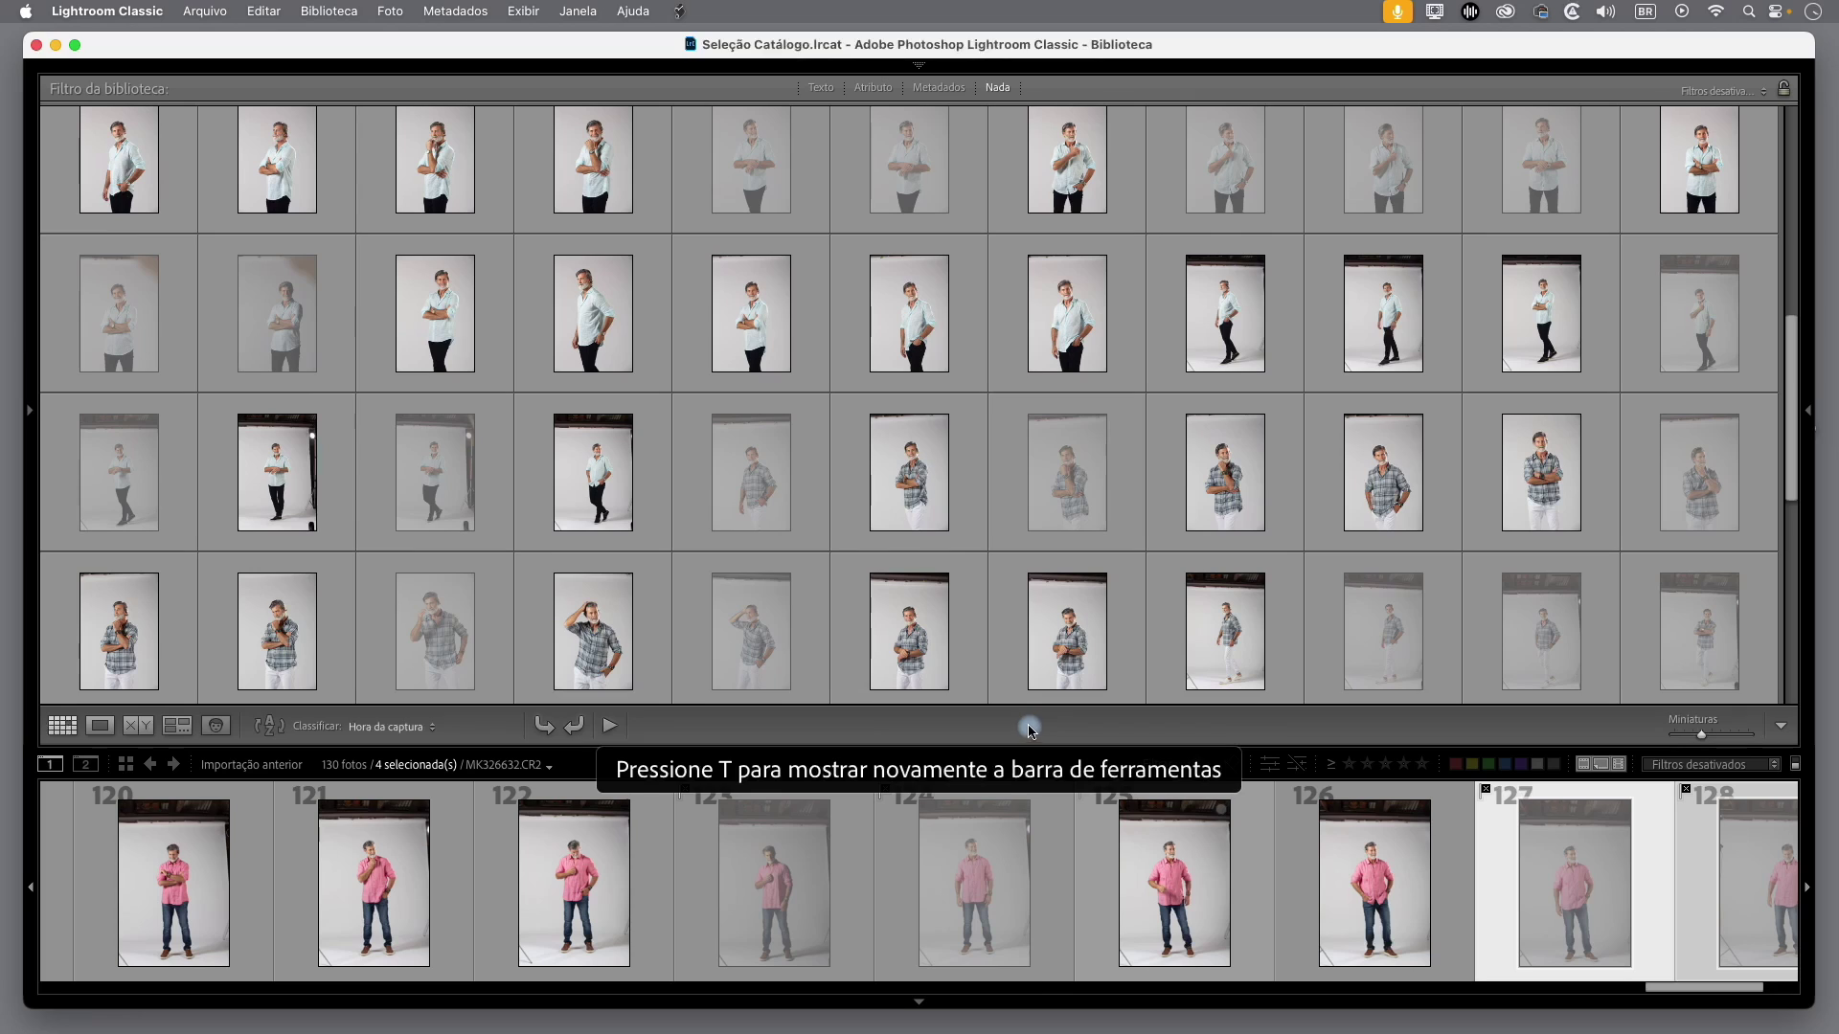
click(1783, 729)
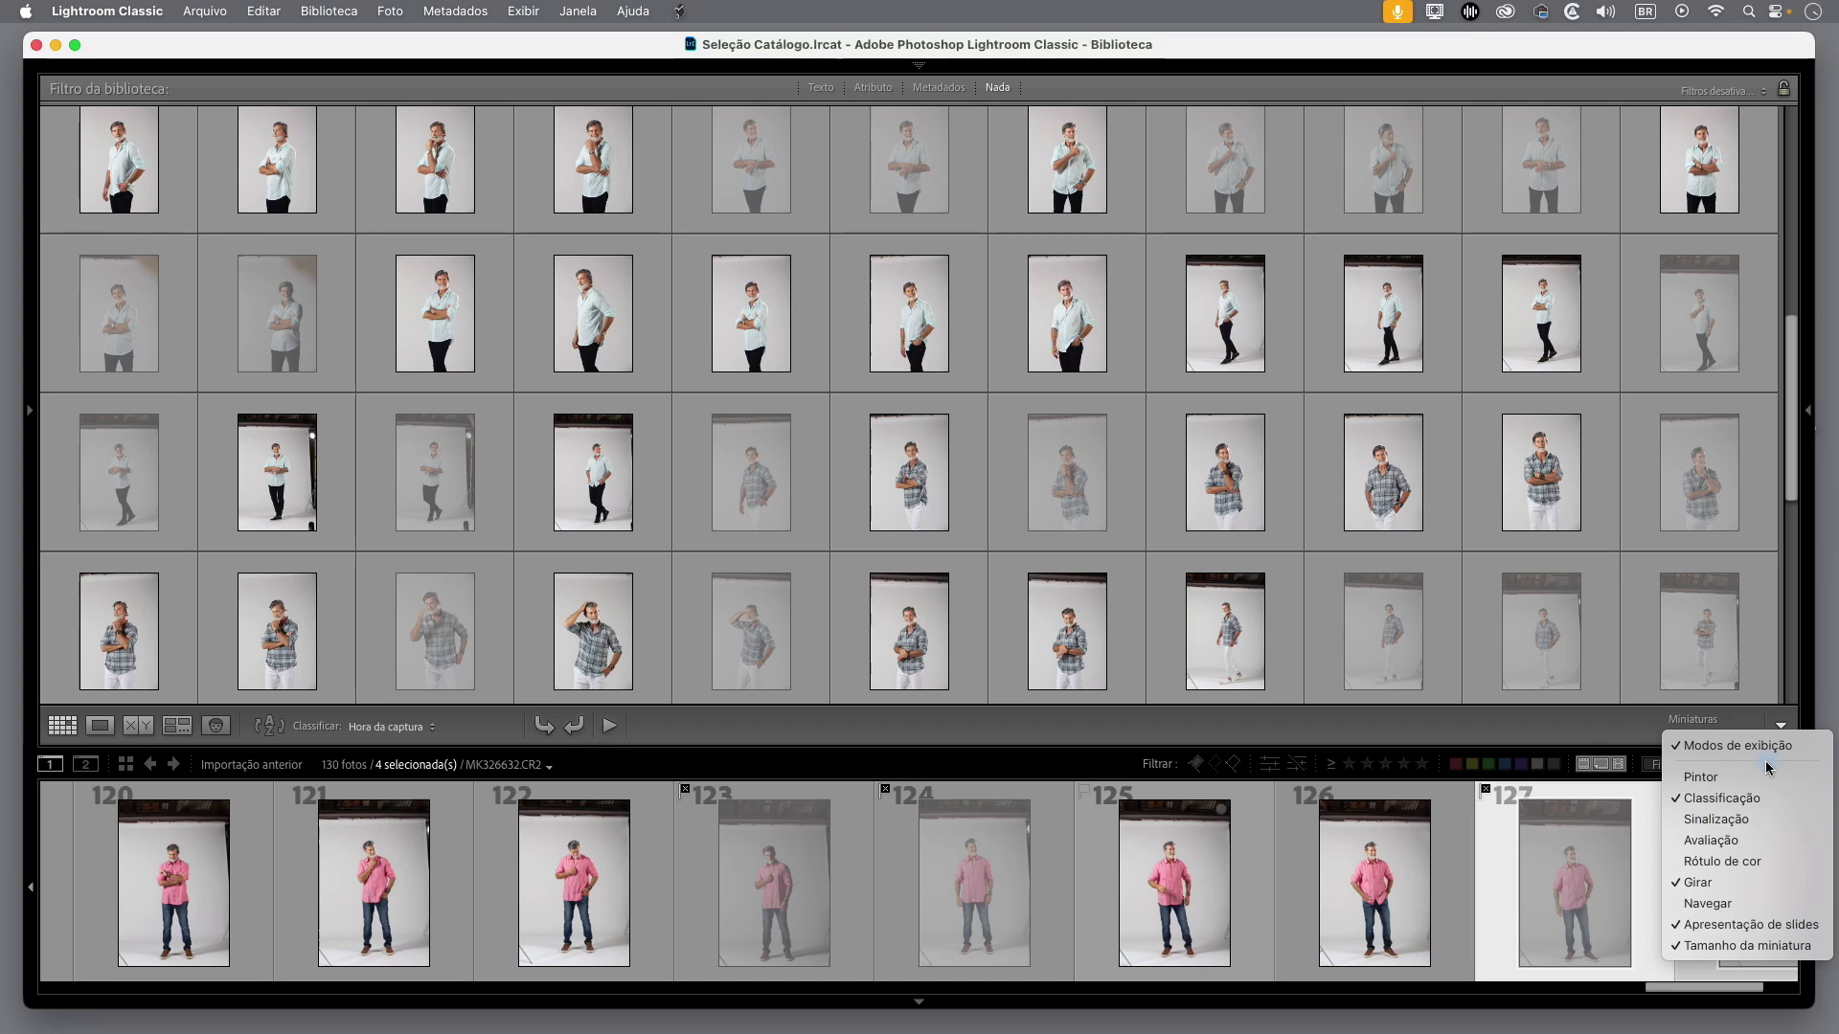
click(1769, 948)
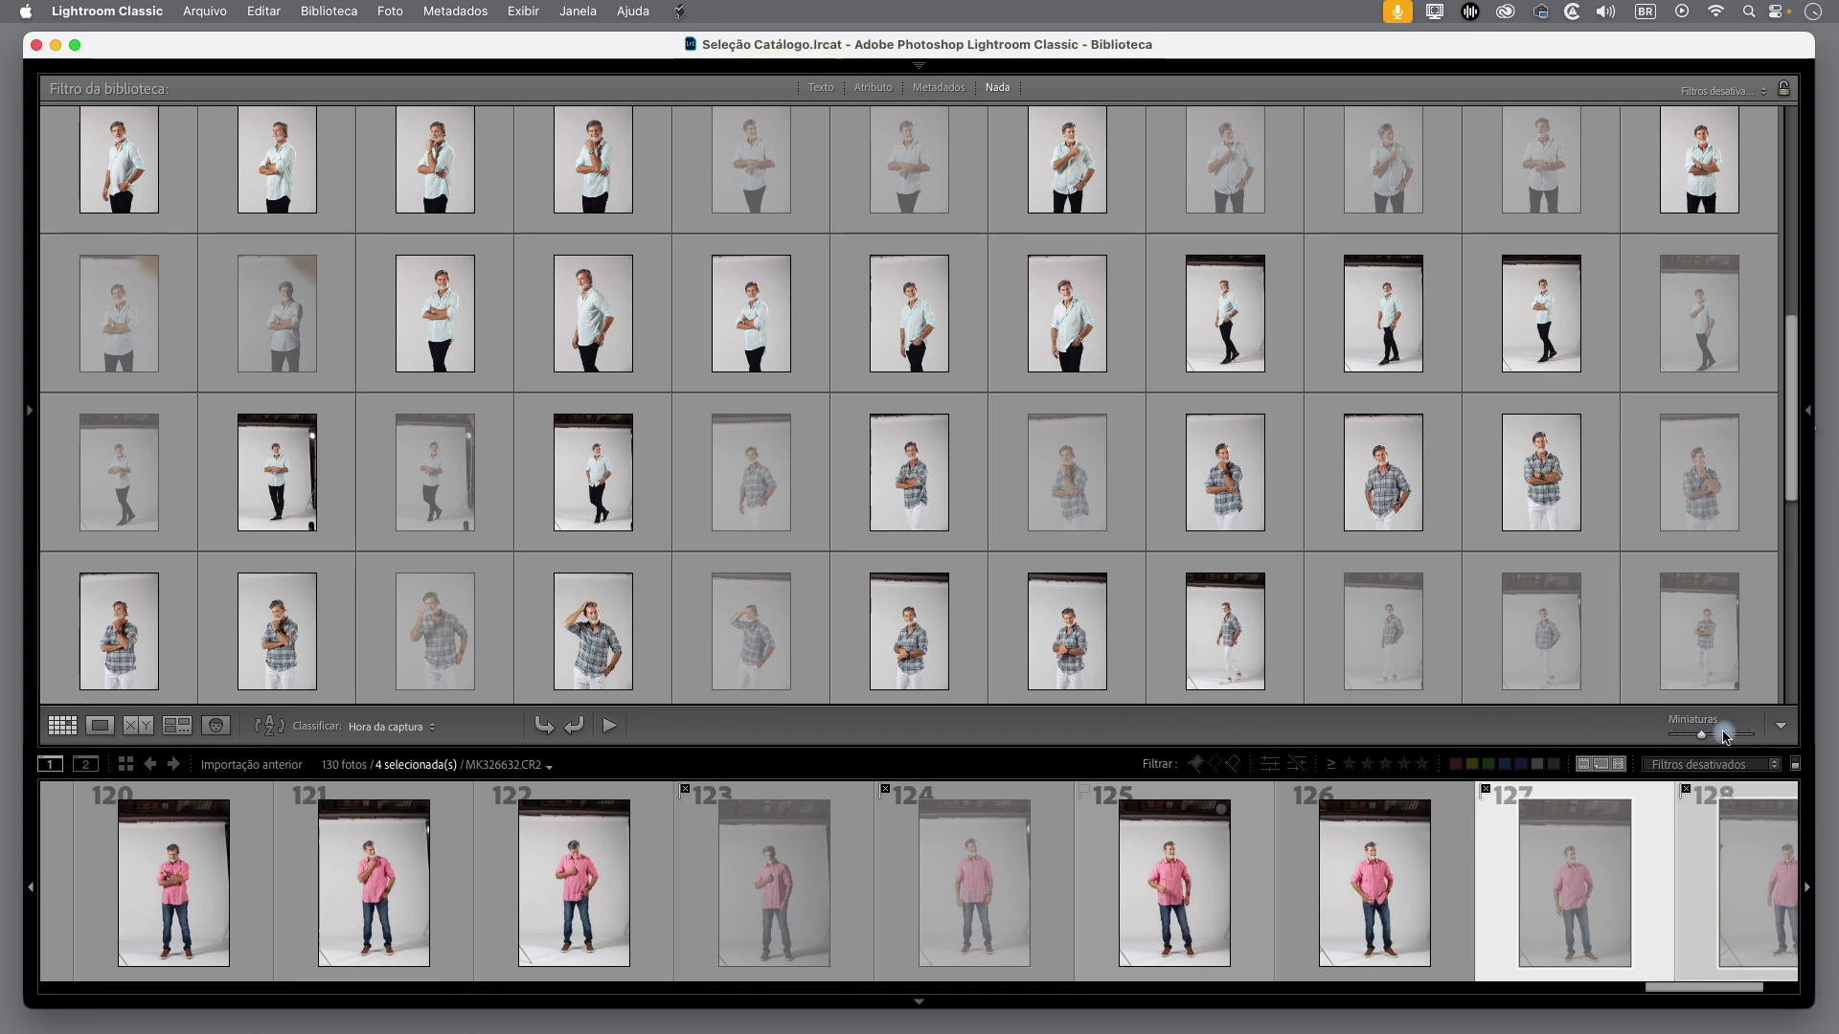
- Reduce the grid thumbnails to thirteen per row and bring back all panels with a shorter filmstrip
drag(1710, 740, 1697, 740)
scroll(1559, 419, up, 2)
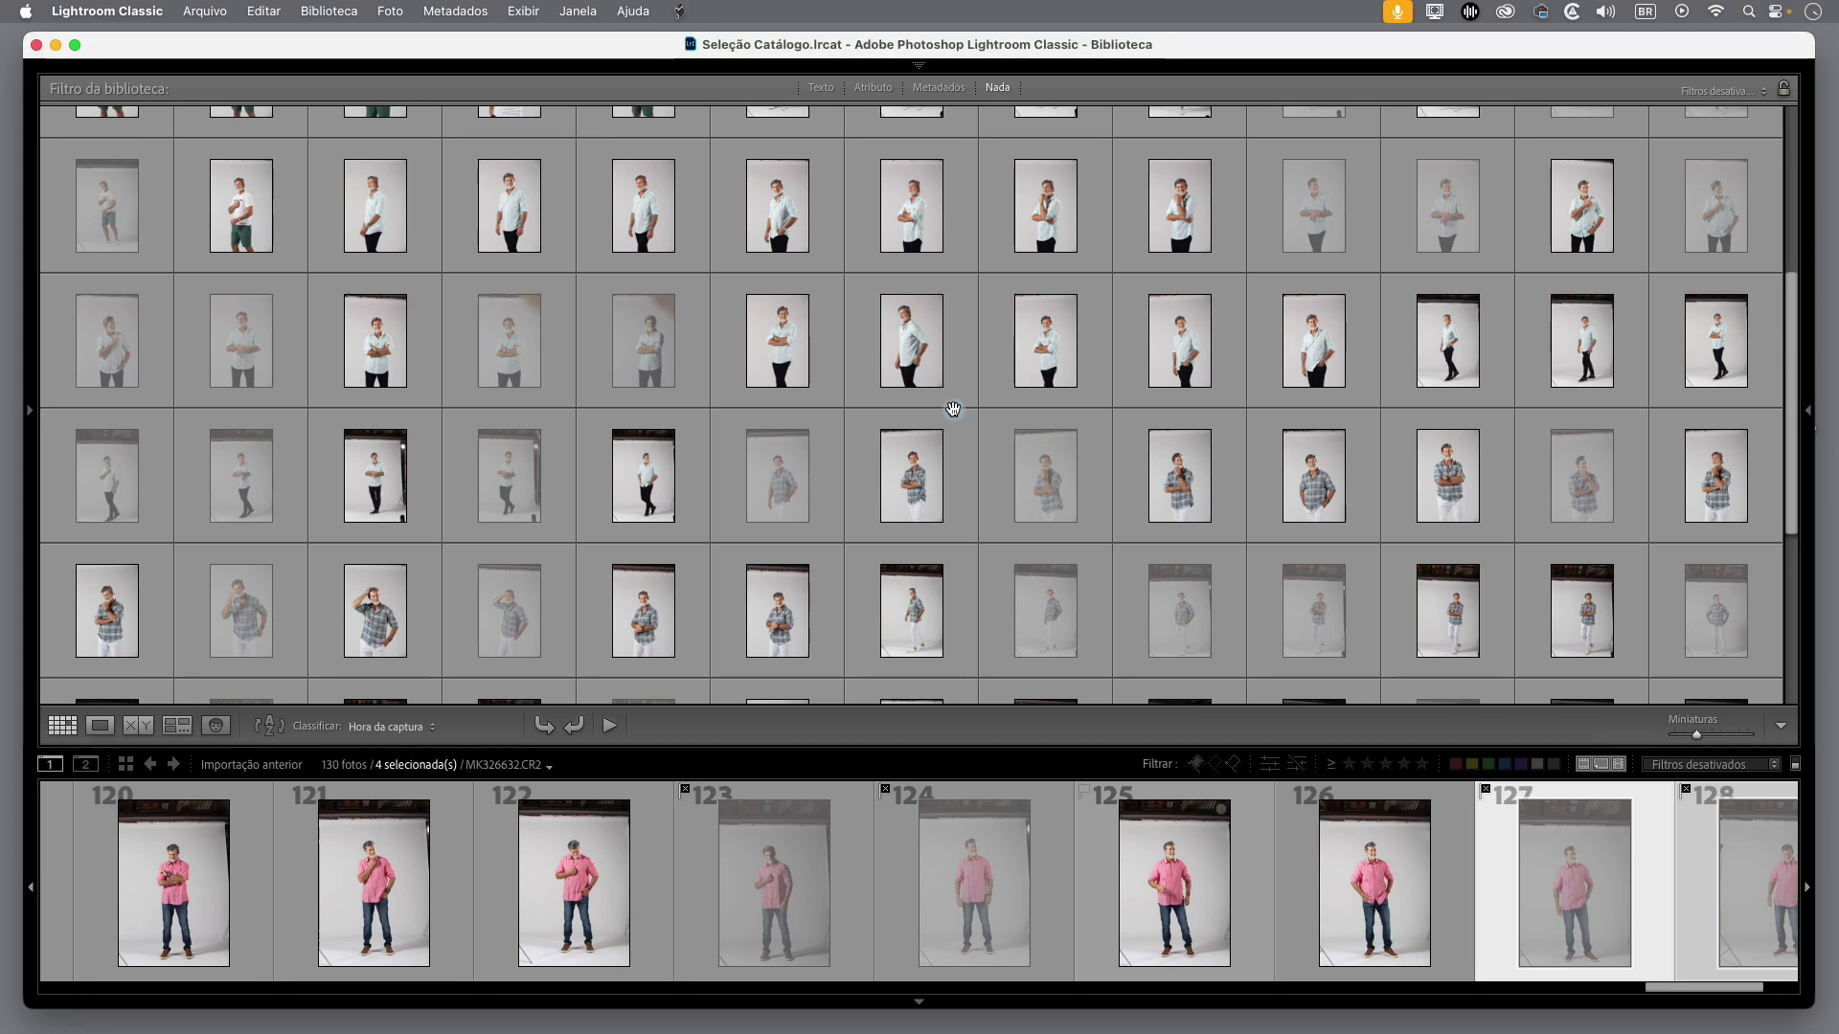
key(shift+Tab)
key(shift+Tab)
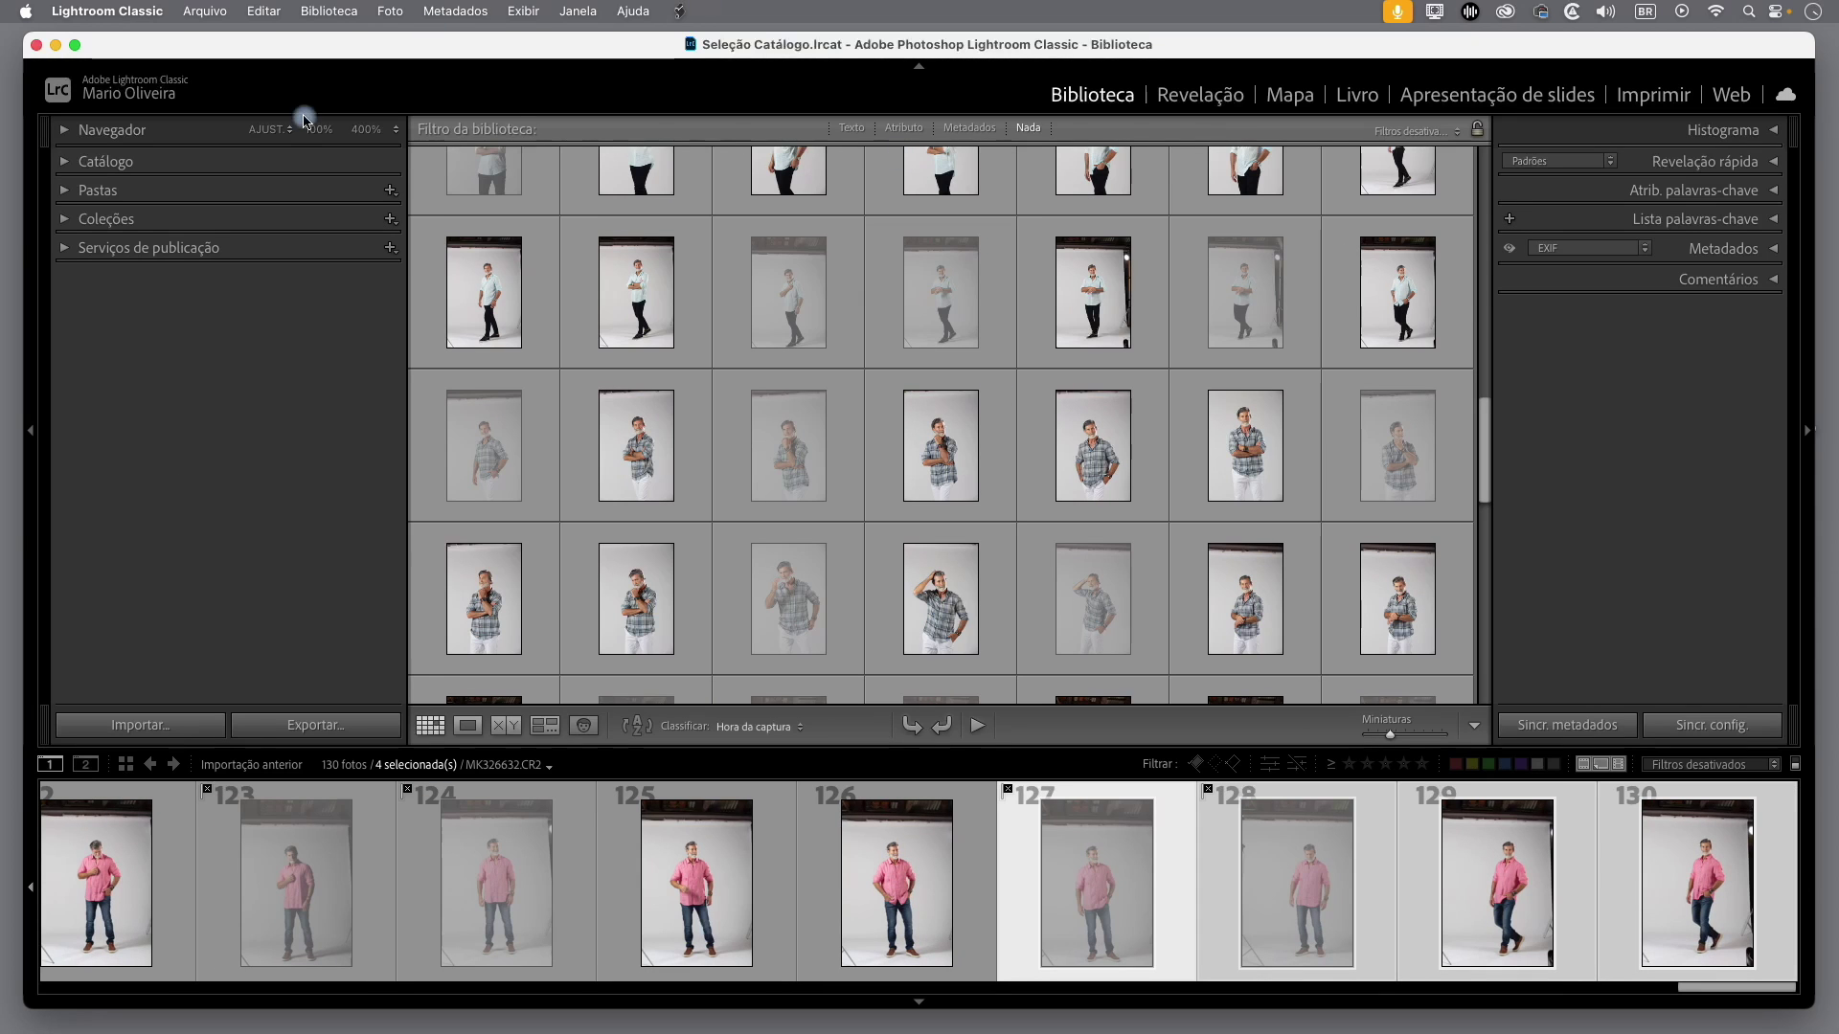
drag(809, 749, 807, 822)
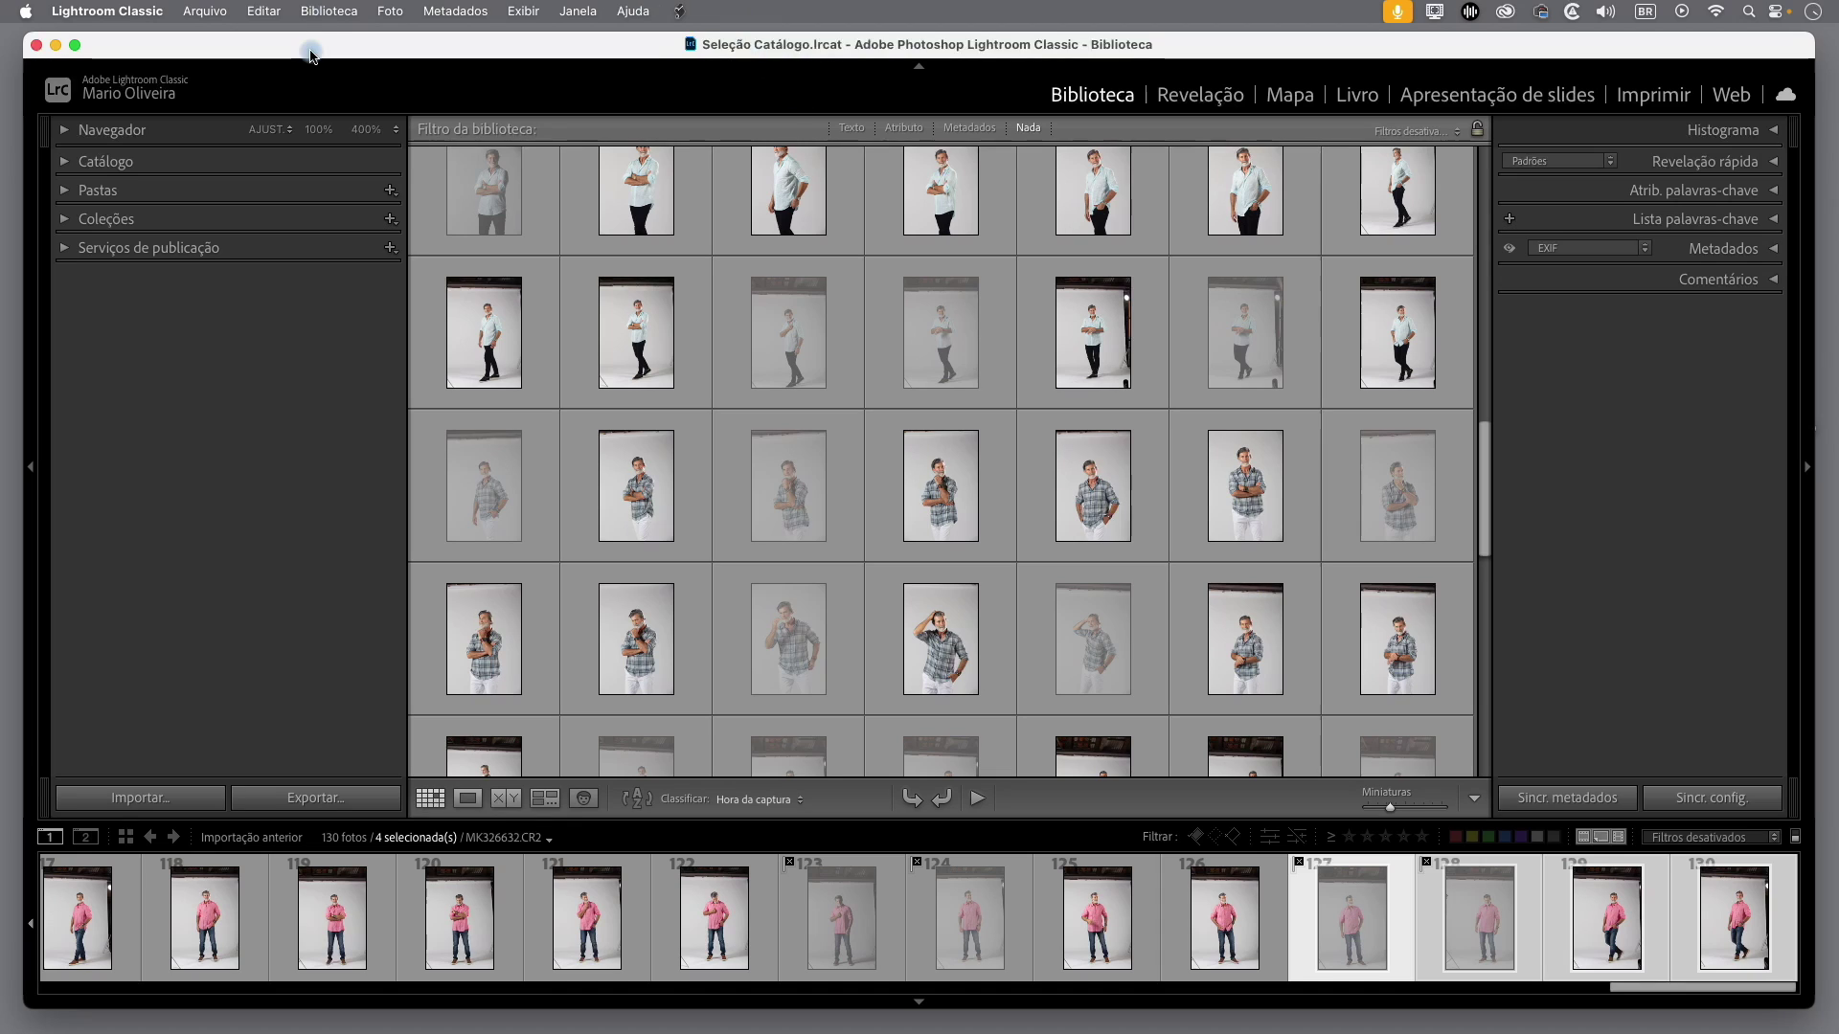
- Deselect all photos and filter the library by the rejected flag, with all filmstrip filter options displayed
key(super+d)
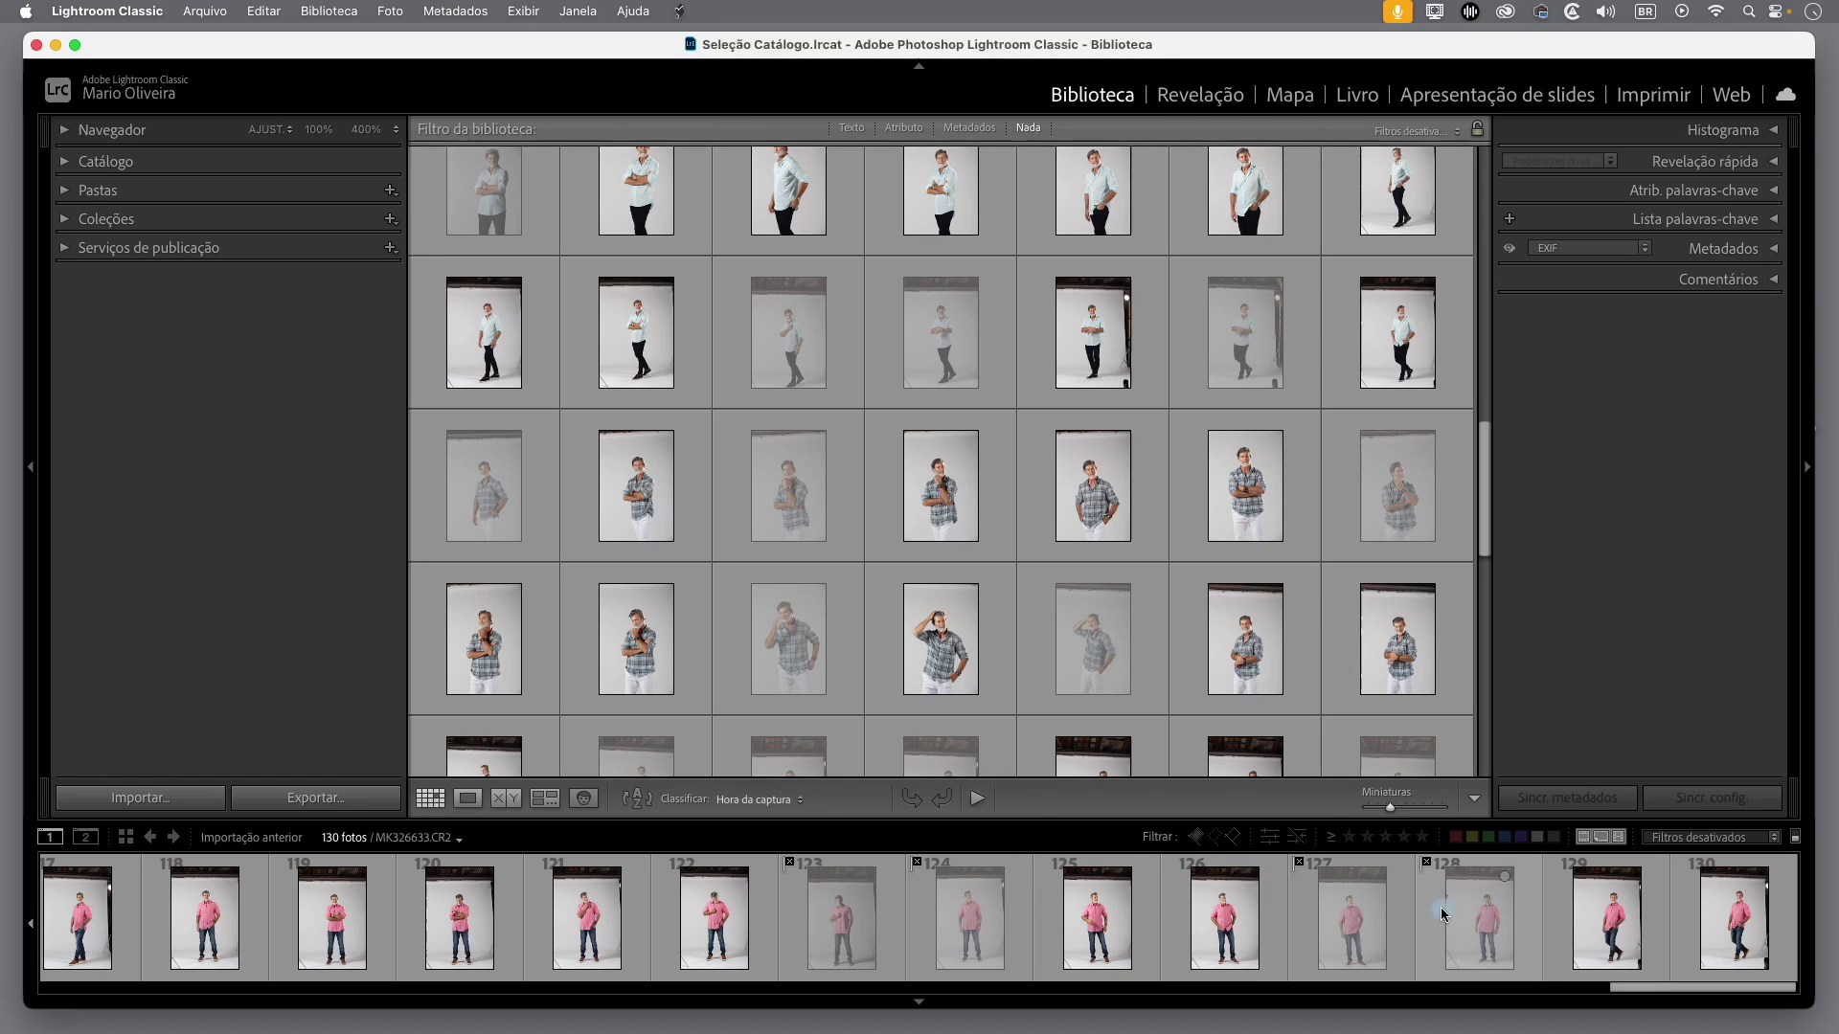
click(1162, 839)
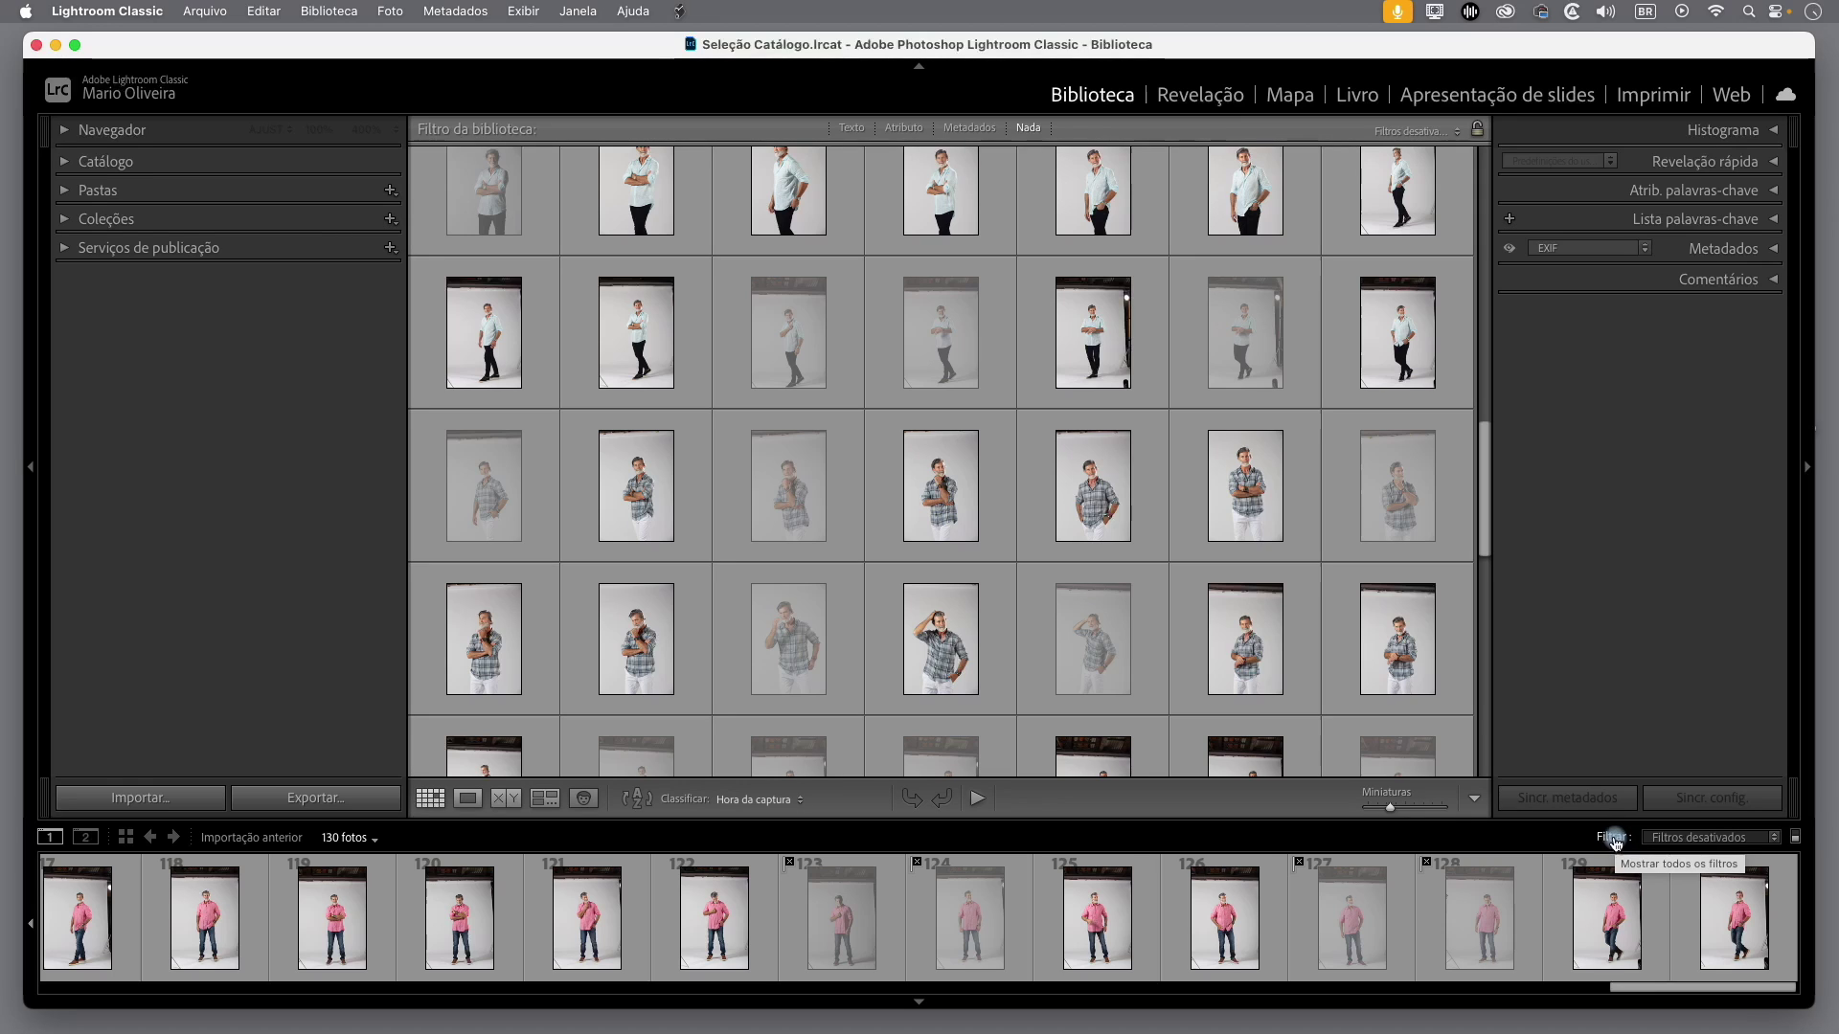
click(1616, 839)
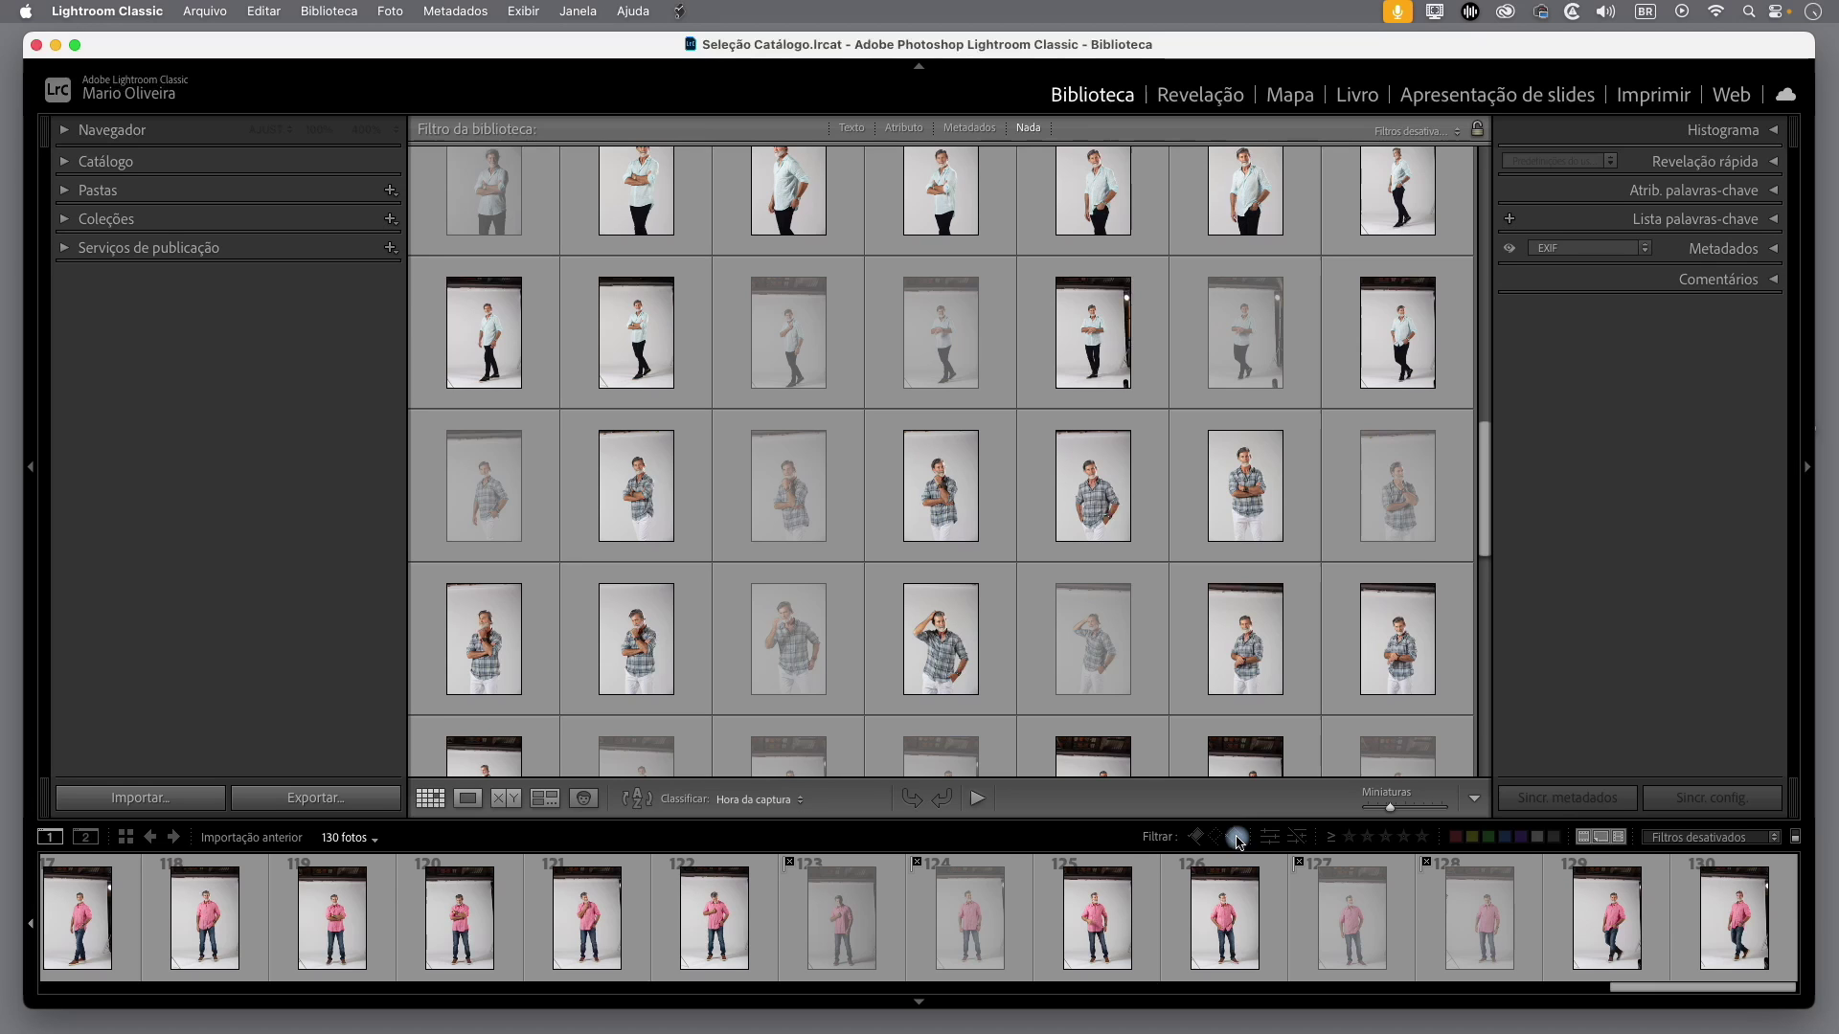
click(1236, 838)
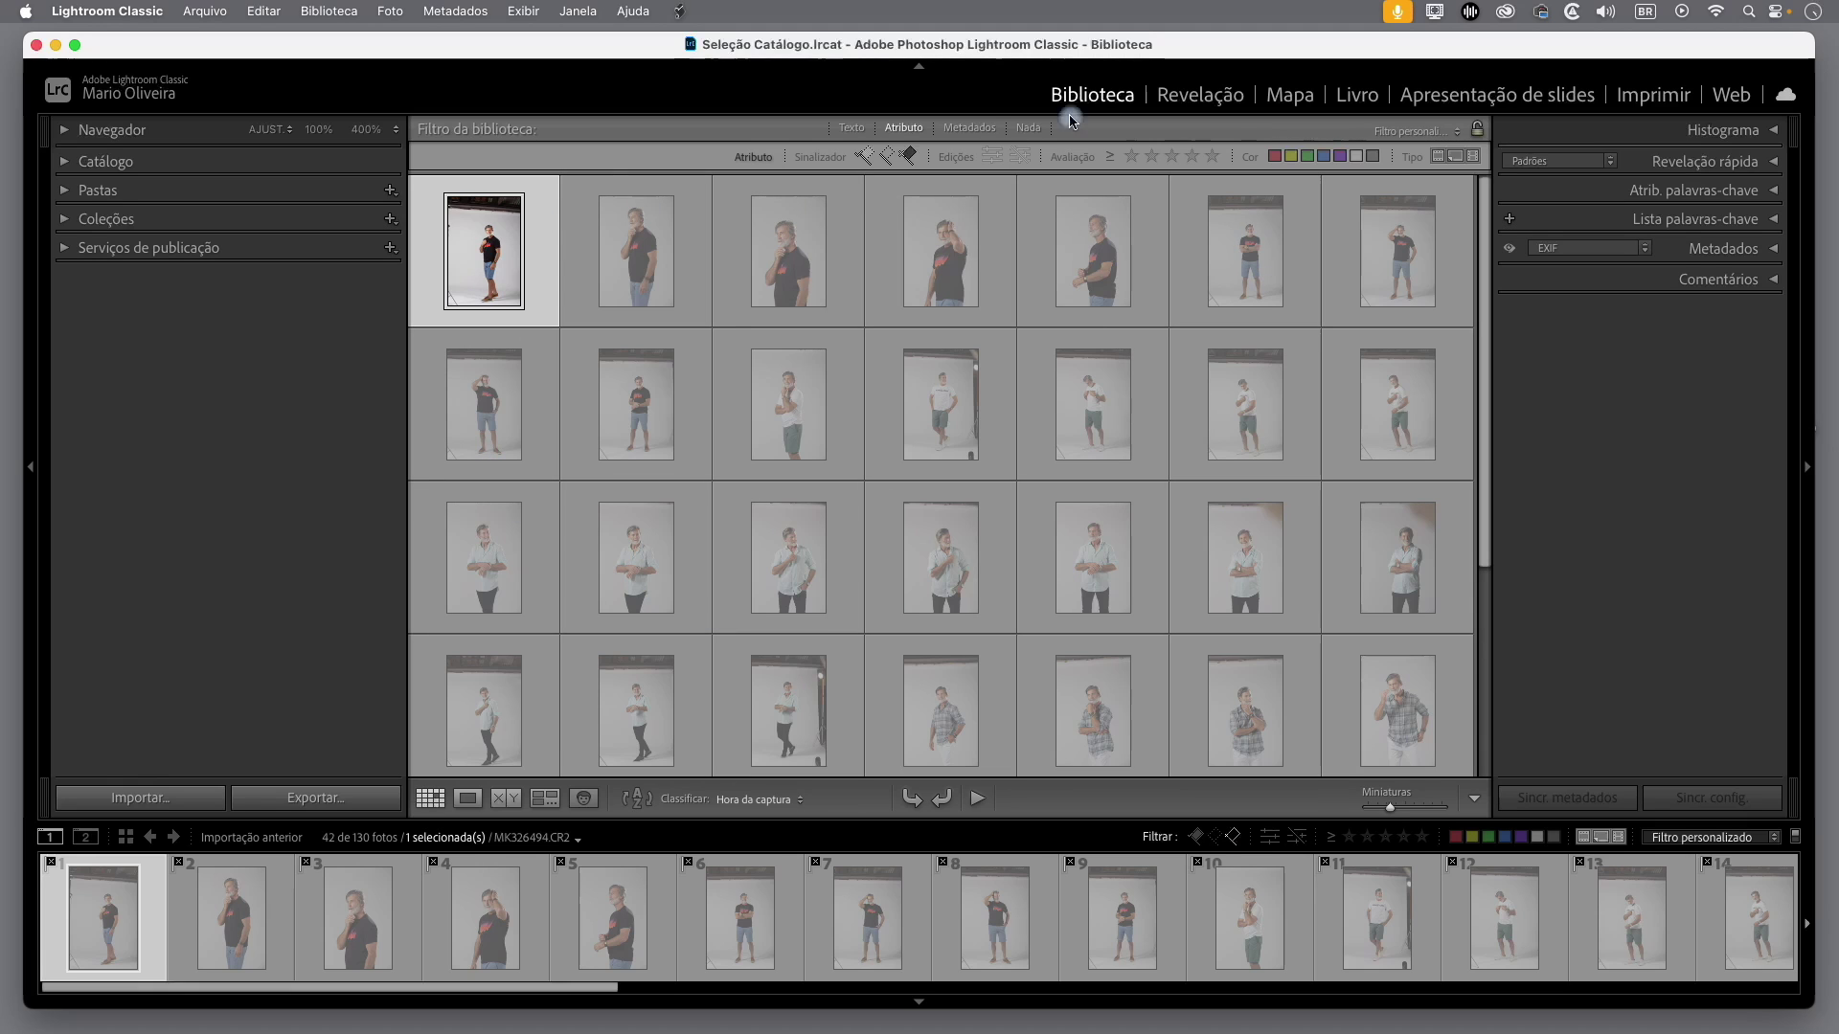
- Select all the rejected photos in the filtered grid and remove them
mouse_move(1487, 195)
mouse_down()
mouse_move(1490, 361)
mouse_move(1475, 165)
mouse_up()
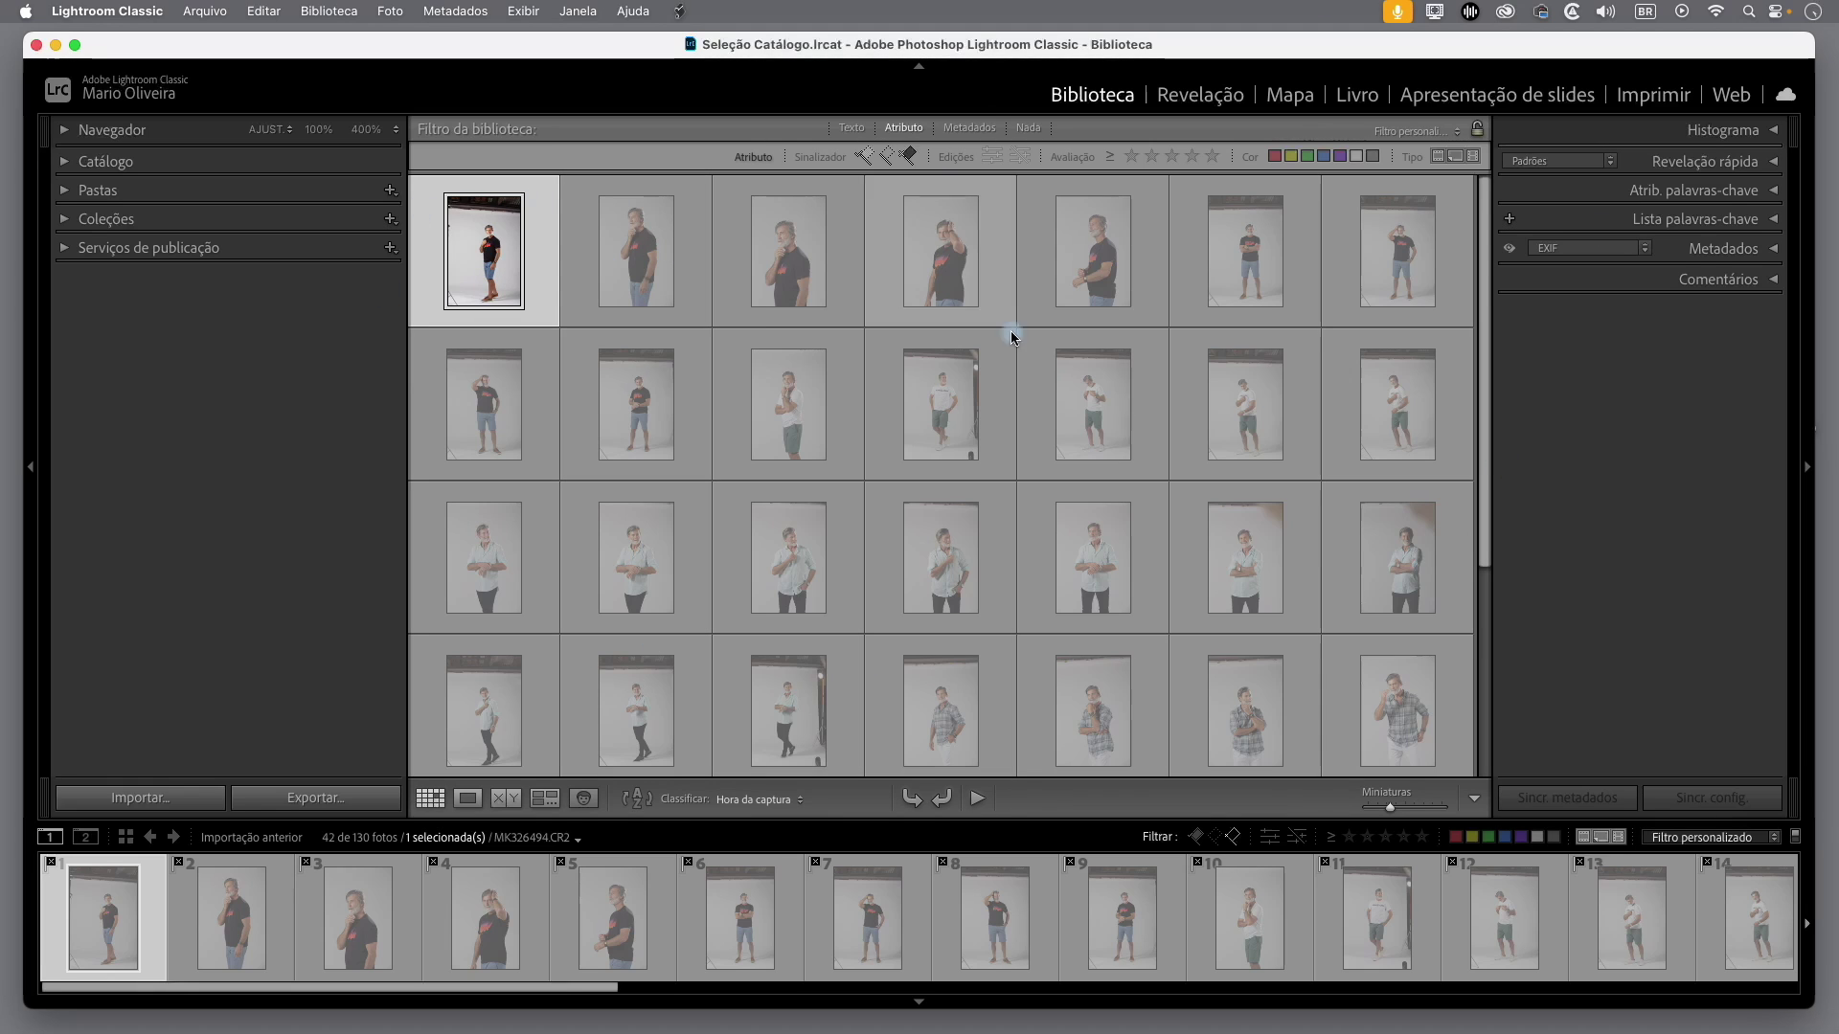
mouse_move(1489, 205)
mouse_down()
mouse_move(1485, 238)
mouse_move(1487, 205)
mouse_up()
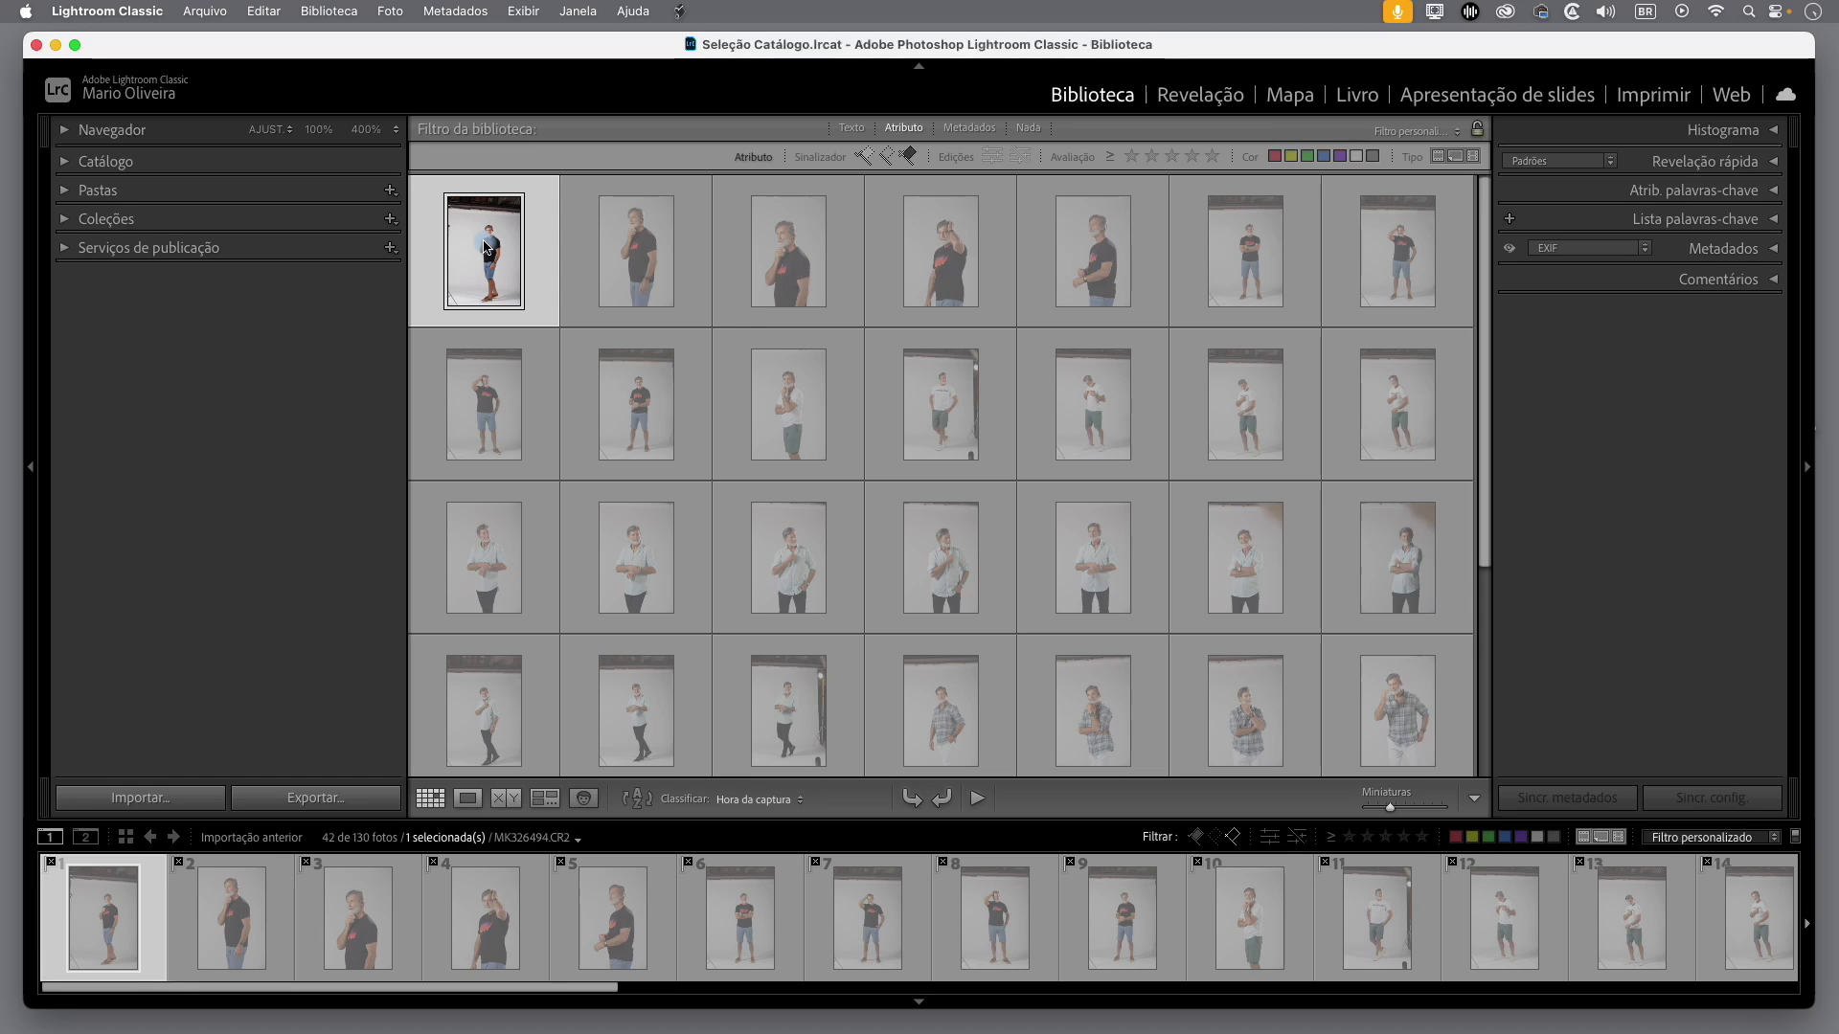
key(super+a)
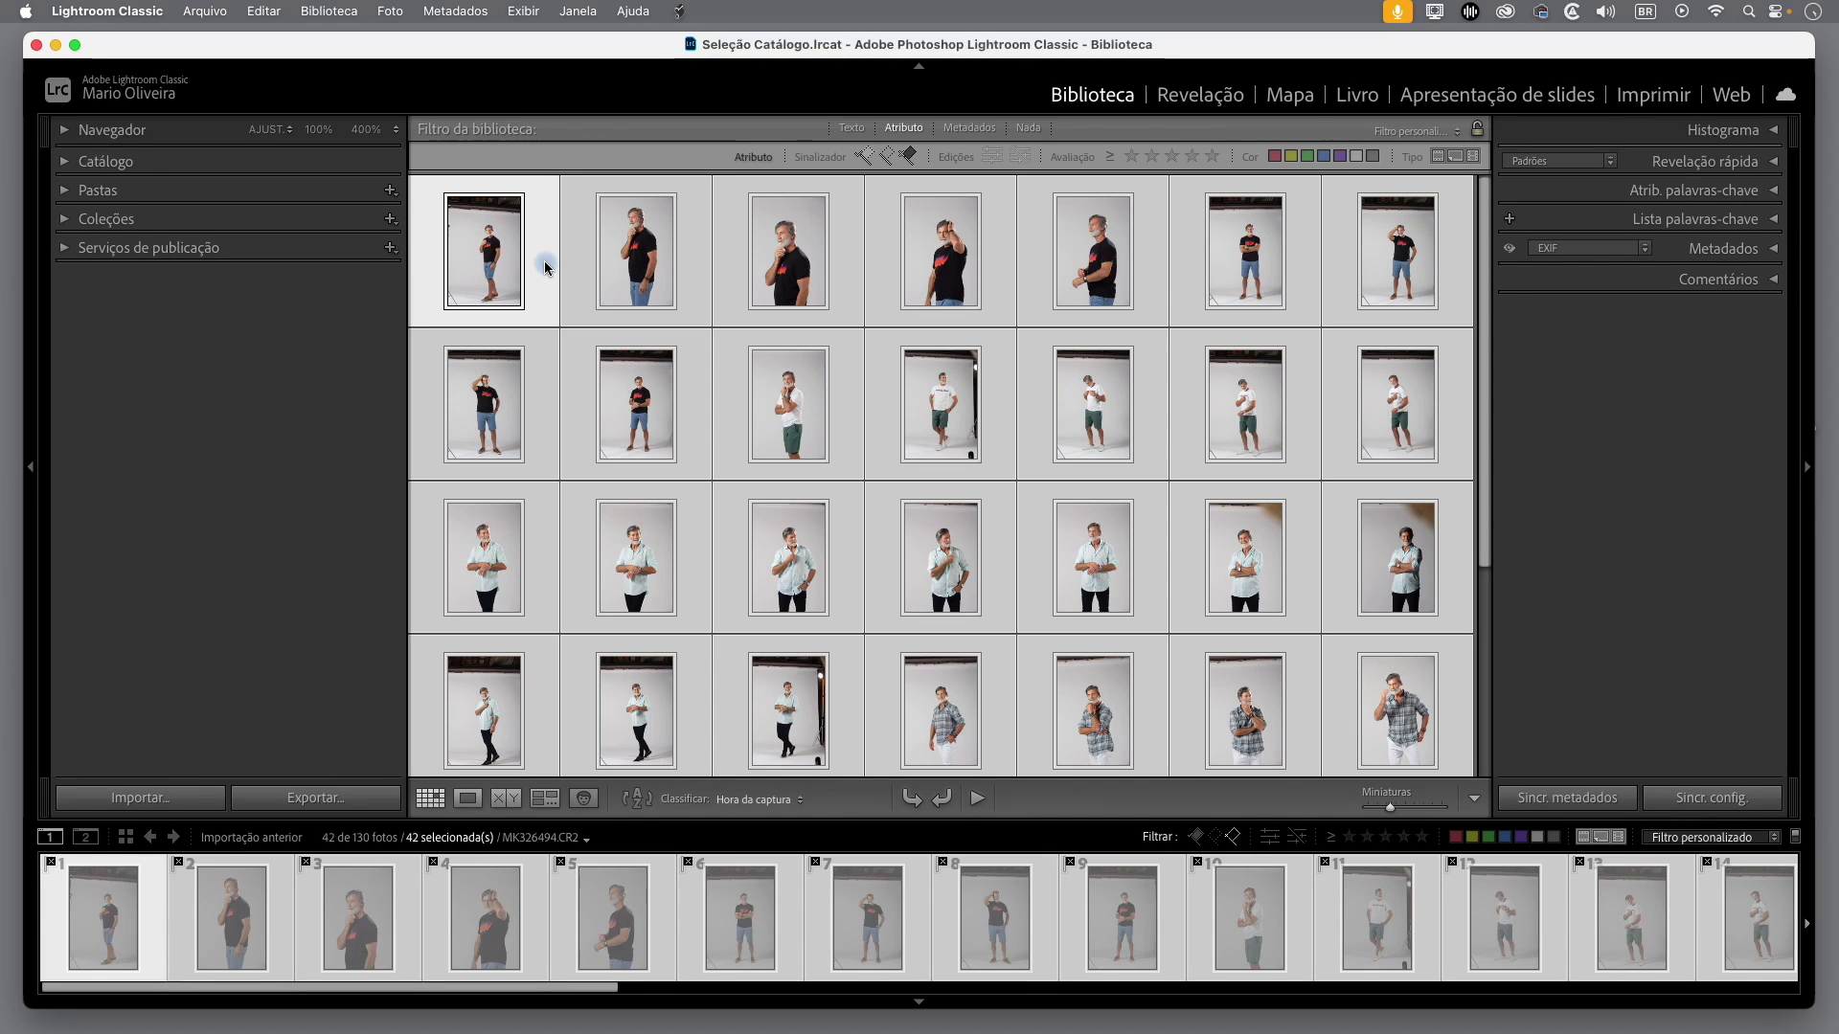
key(BackSpace)
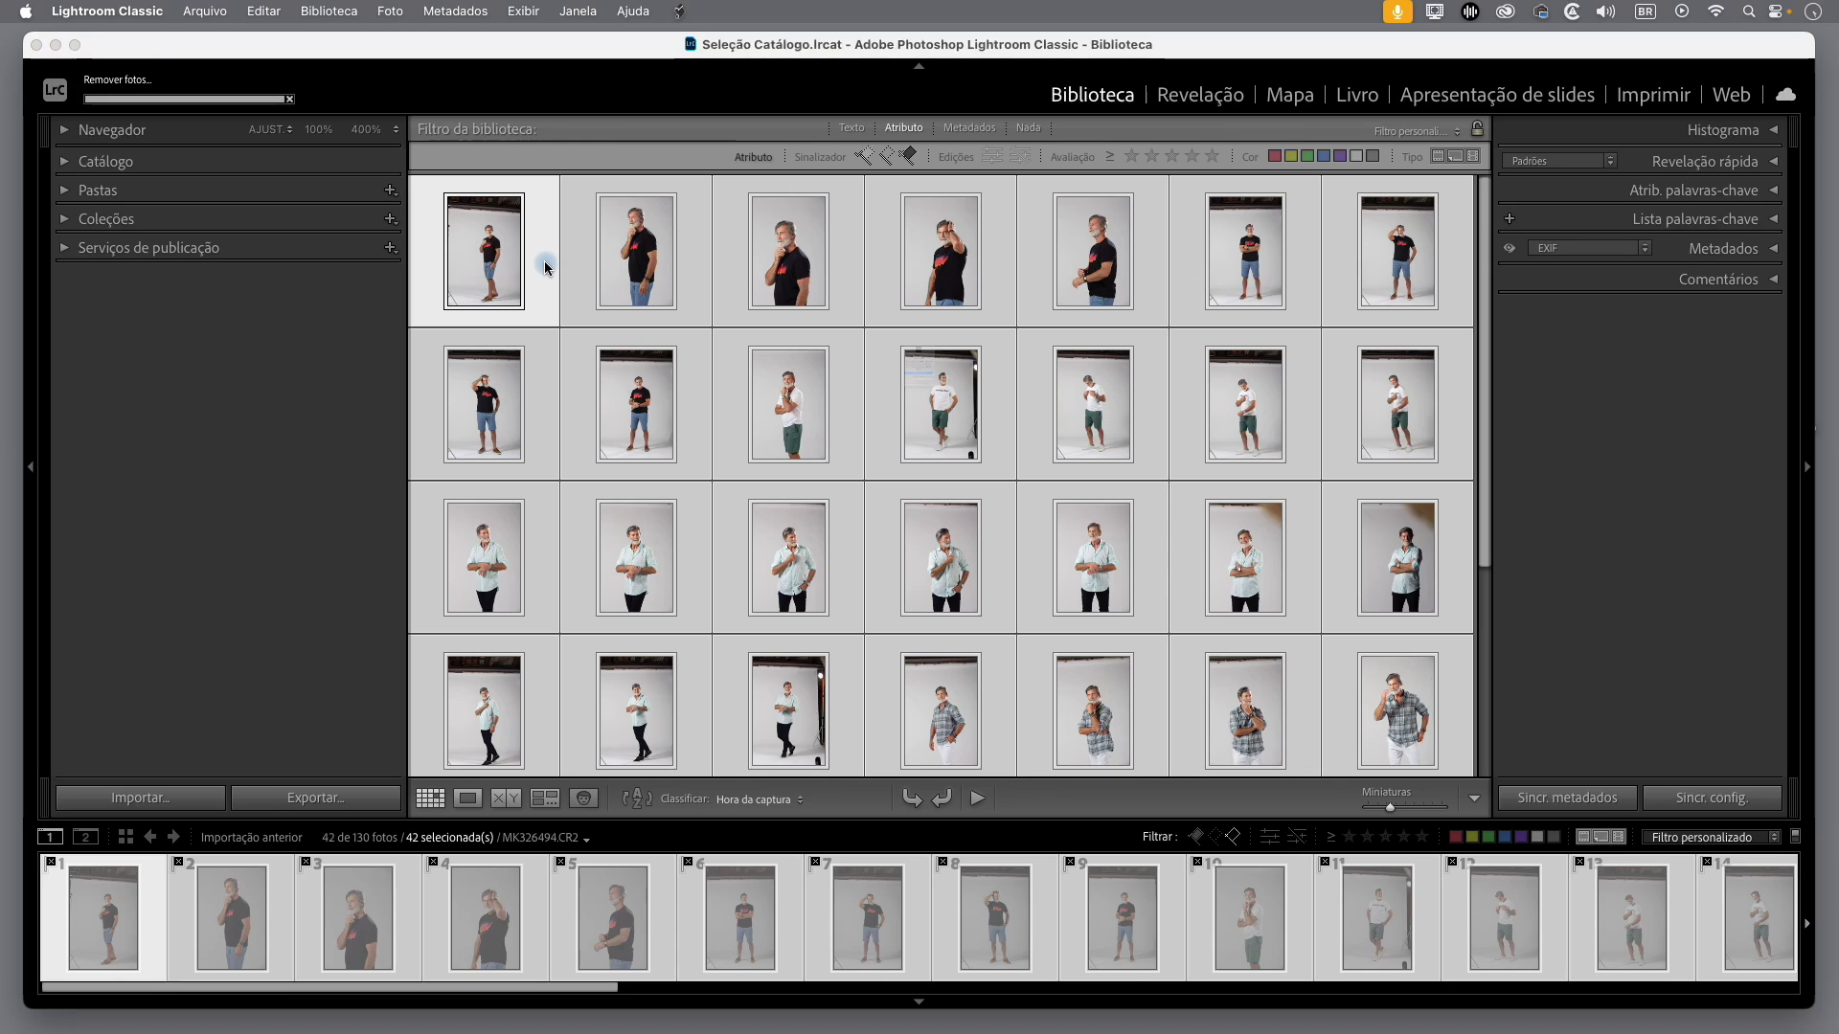